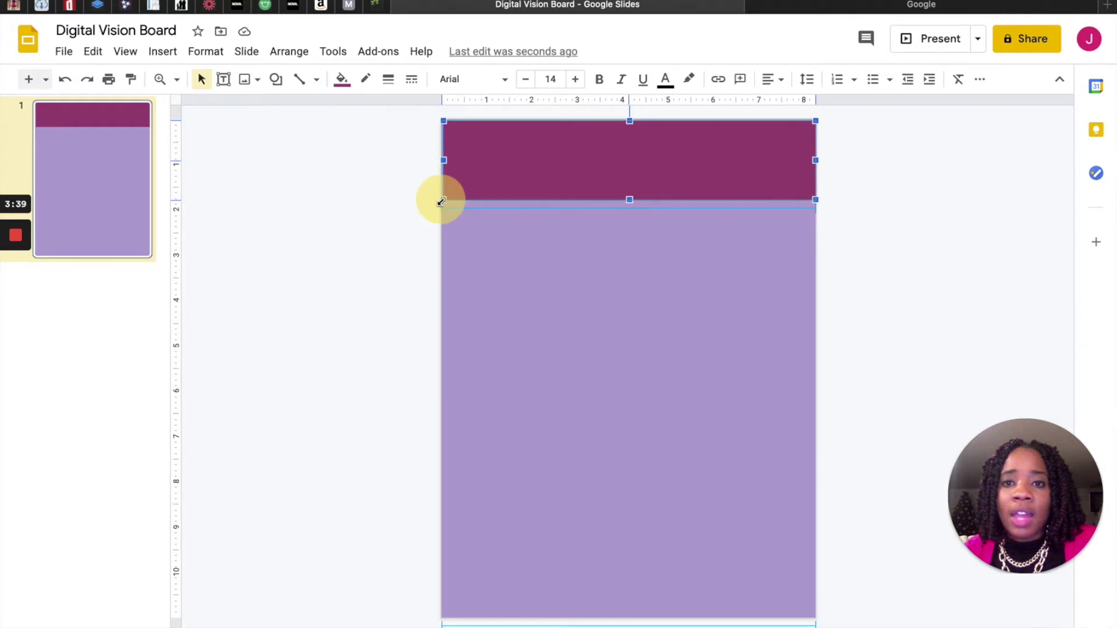
Copy the maroon bar at the page's upper edge and paste copies down the page as evenly spaced horizontal stripes
click(406, 197)
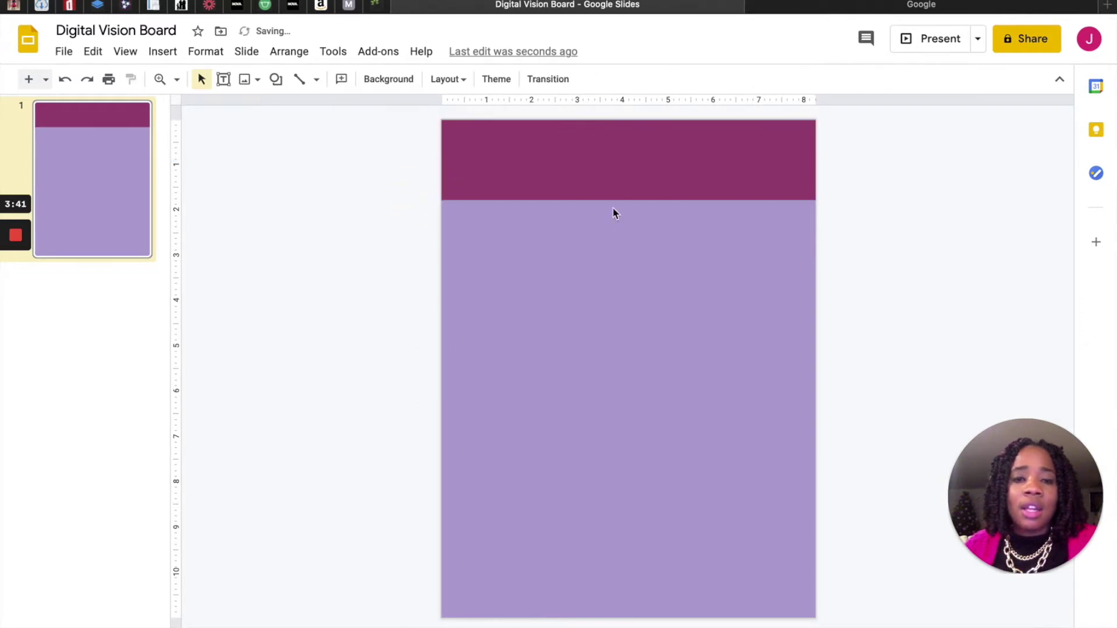
click(610, 178)
right_click(687, 167)
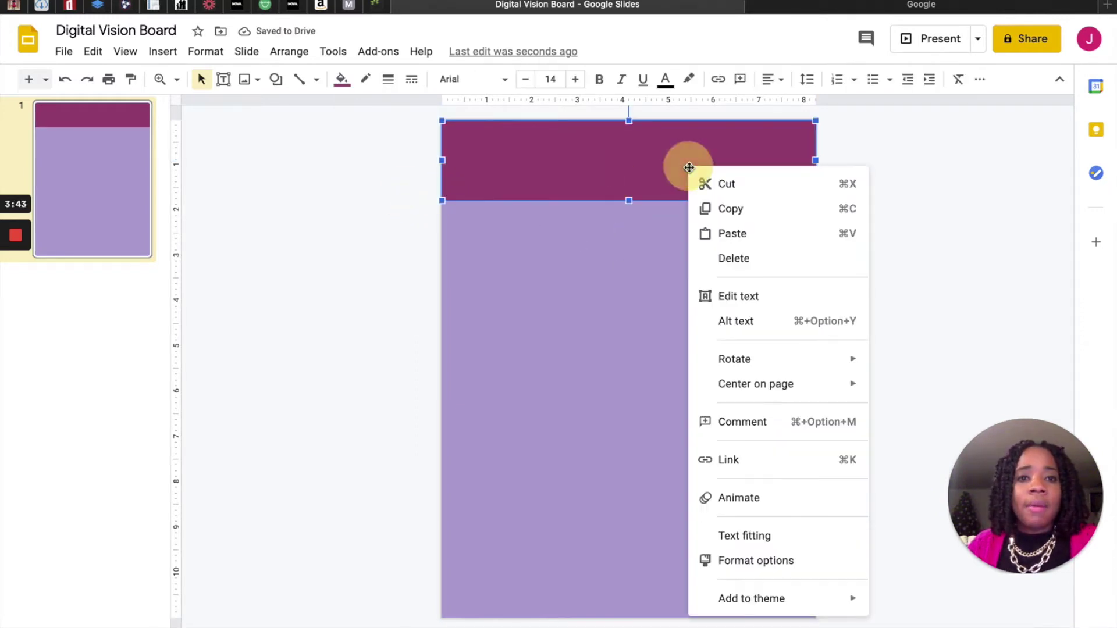
click(734, 210)
right_click(673, 277)
click(732, 343)
drag(635, 187, 633, 309)
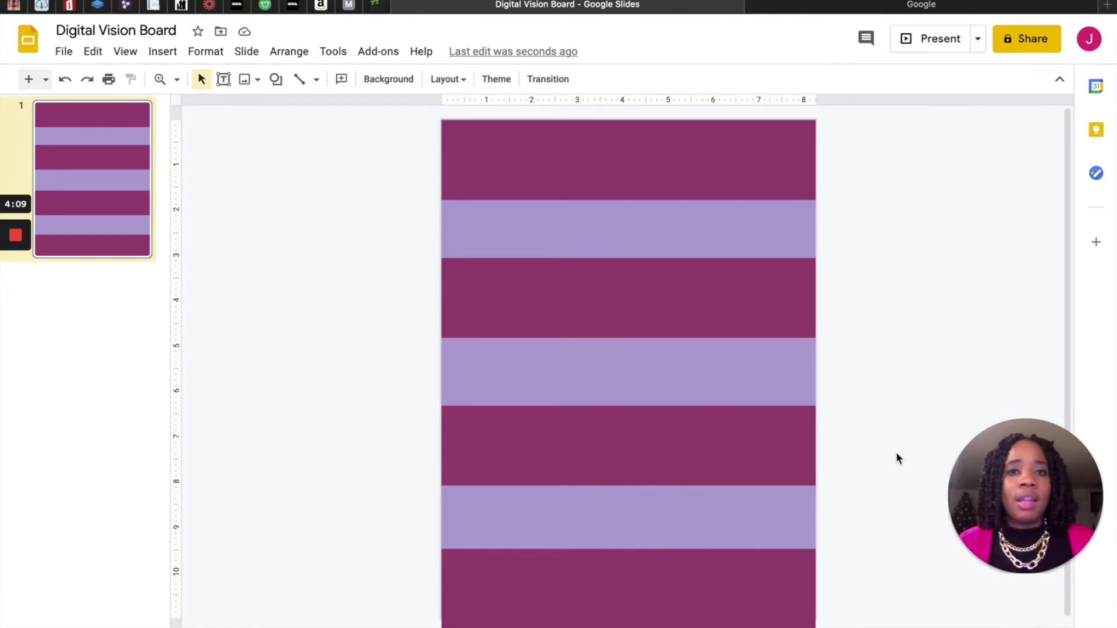
Switch to Google, search for "backgrounds" and browse the image results
click(931, 6)
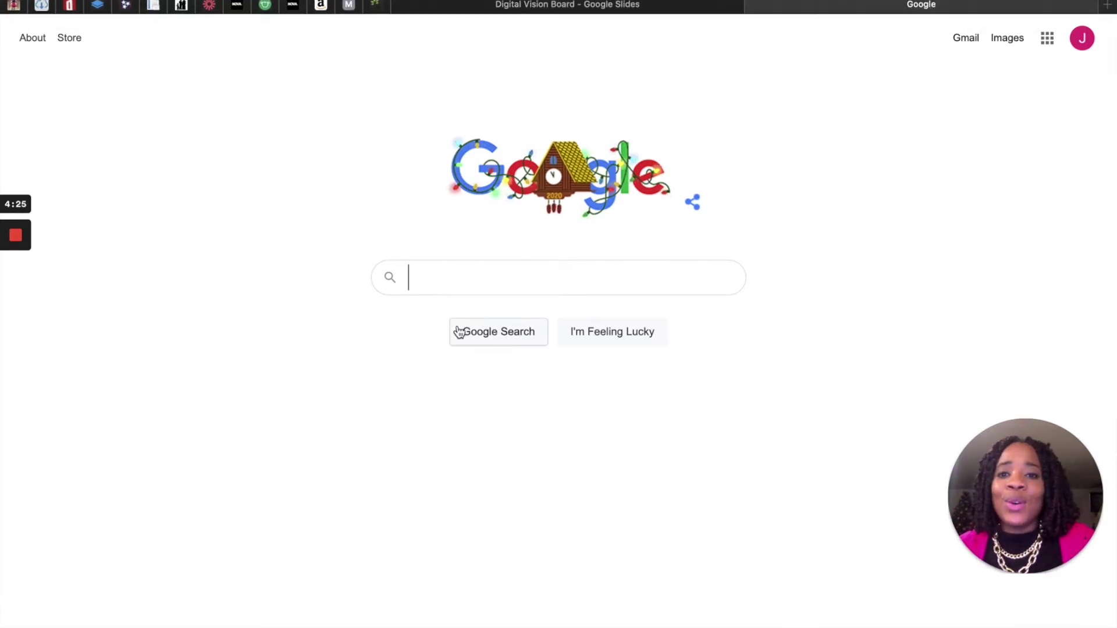
text(ba)
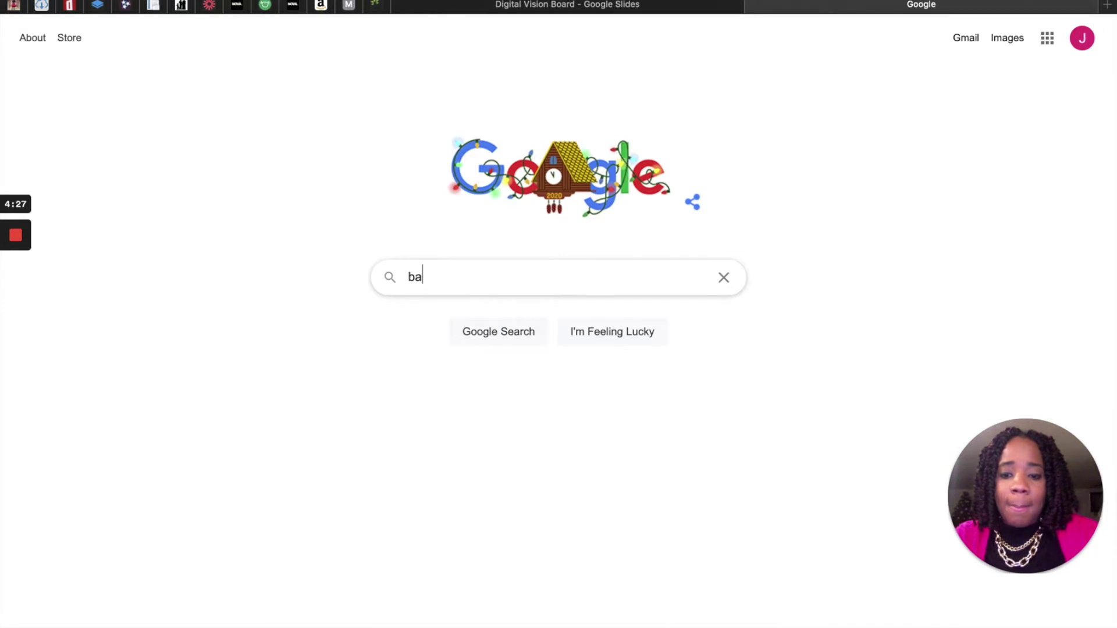
text(ckgrounds)
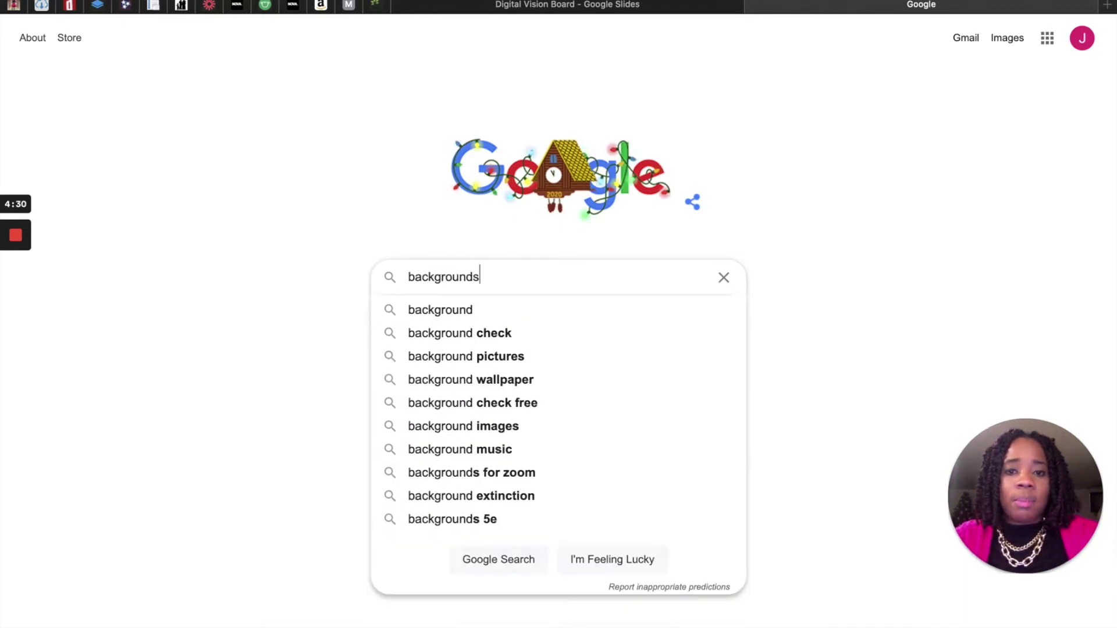
key(Return)
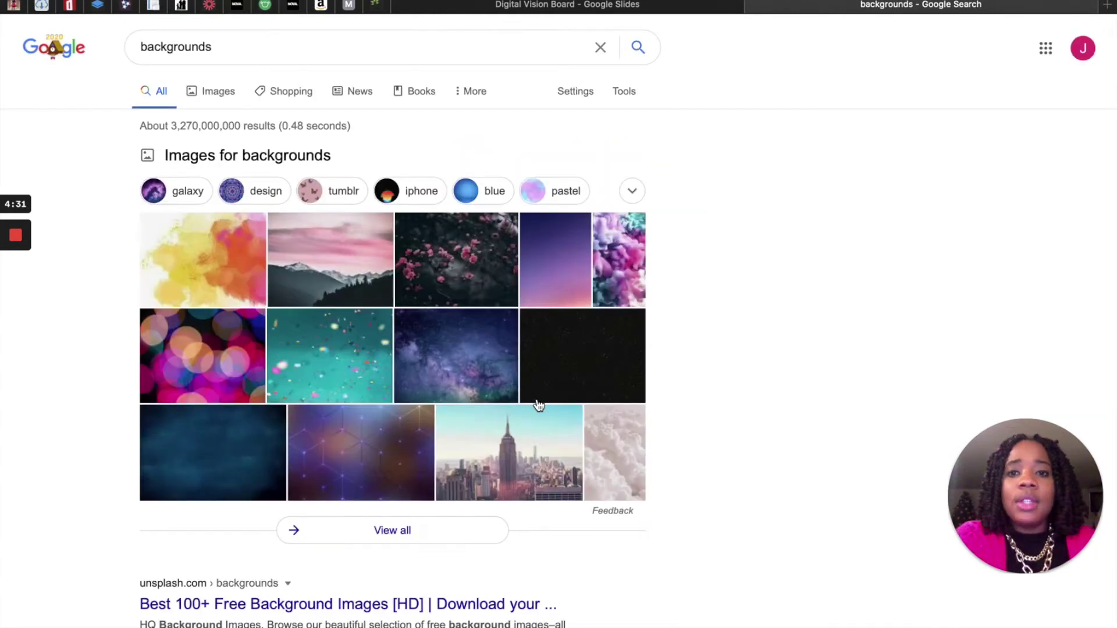
click(213, 96)
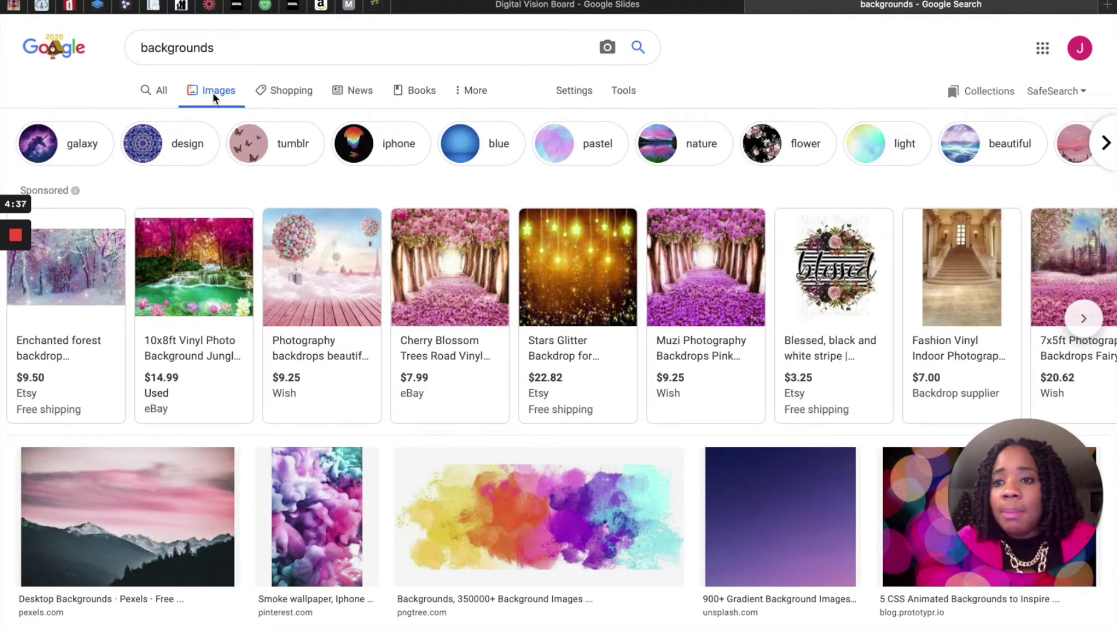
scroll(391, 440, down, 5)
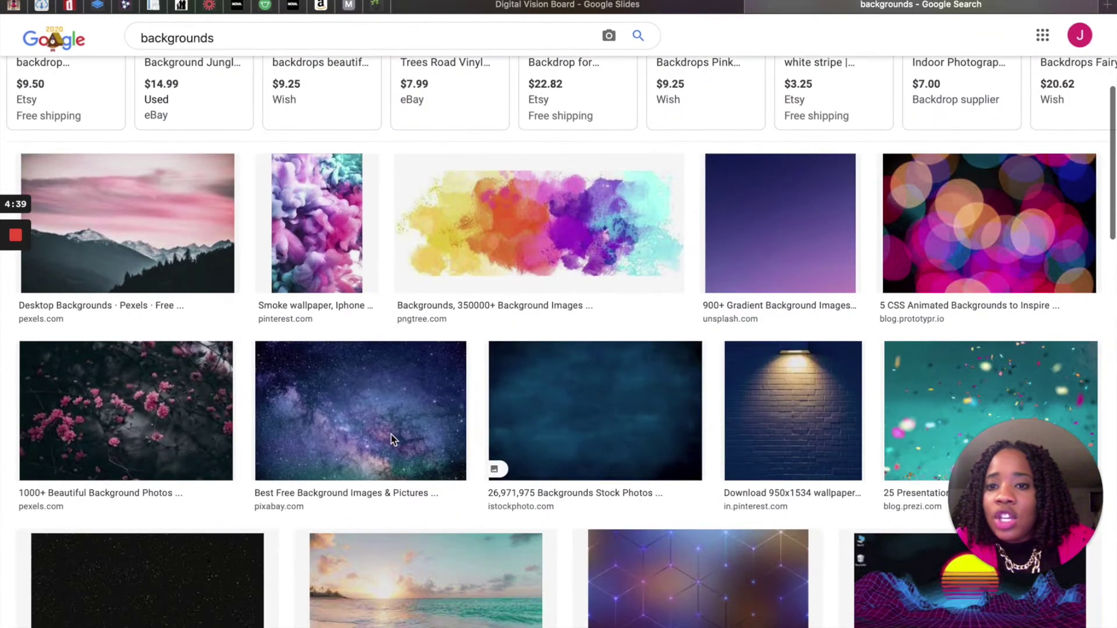
Preview the pink, purple and teal smoke wallpaper from Pinterest and save the image to the desktop
click(326, 236)
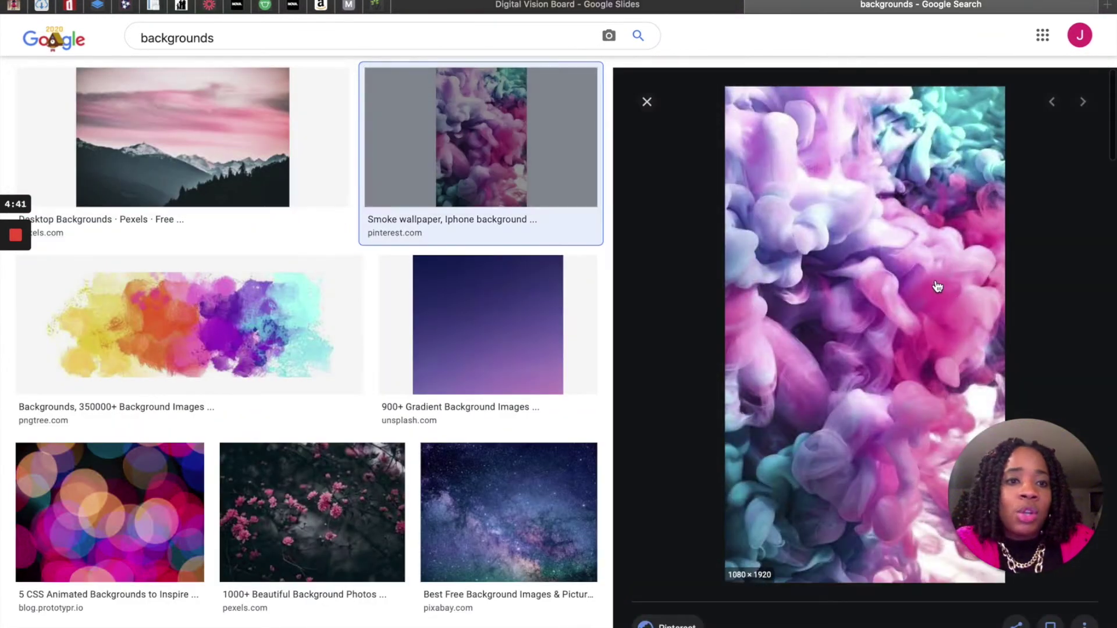
mouse_move(52, 3)
click(48, 3)
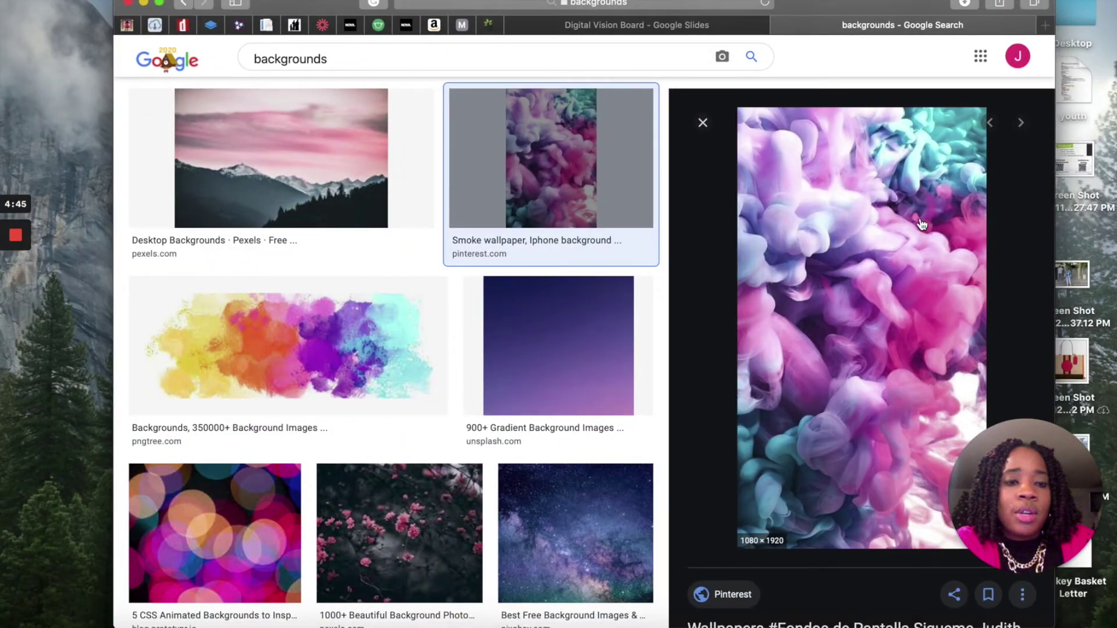
drag(922, 224, 91, 88)
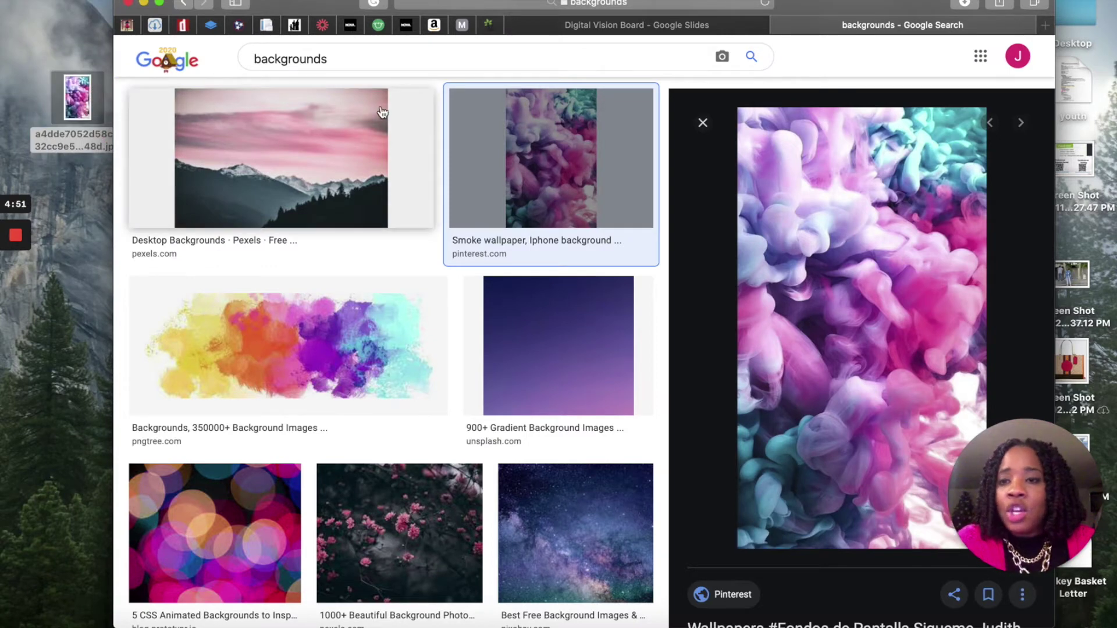
Insert the saved smoke image from the desktop into the Digital Vision Board slide and enlarge it to cover the page
click(624, 25)
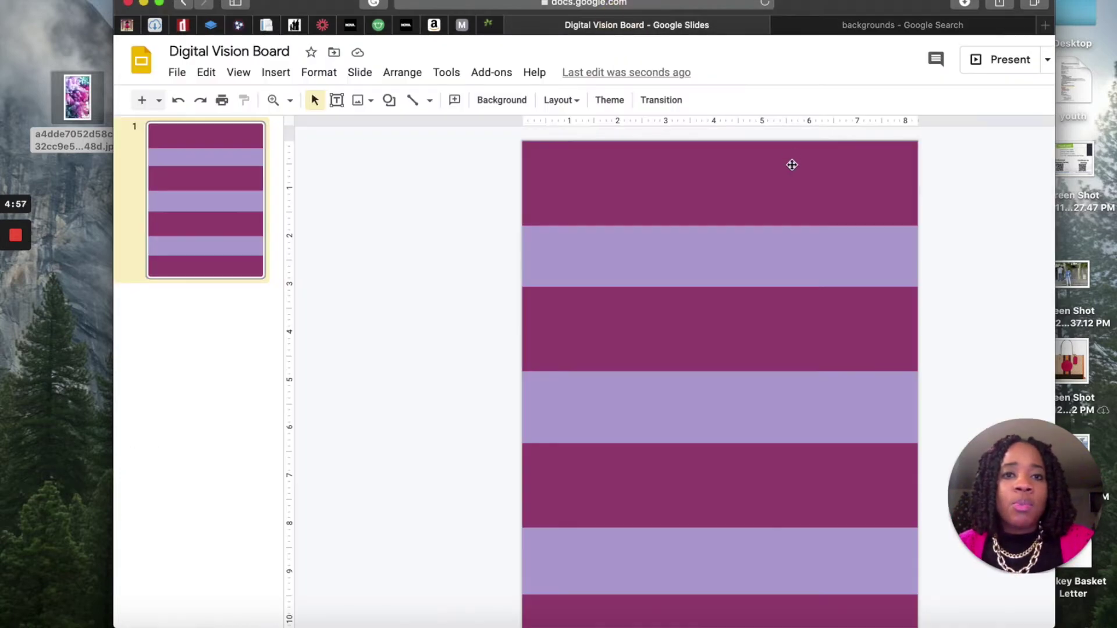
drag(80, 95, 650, 267)
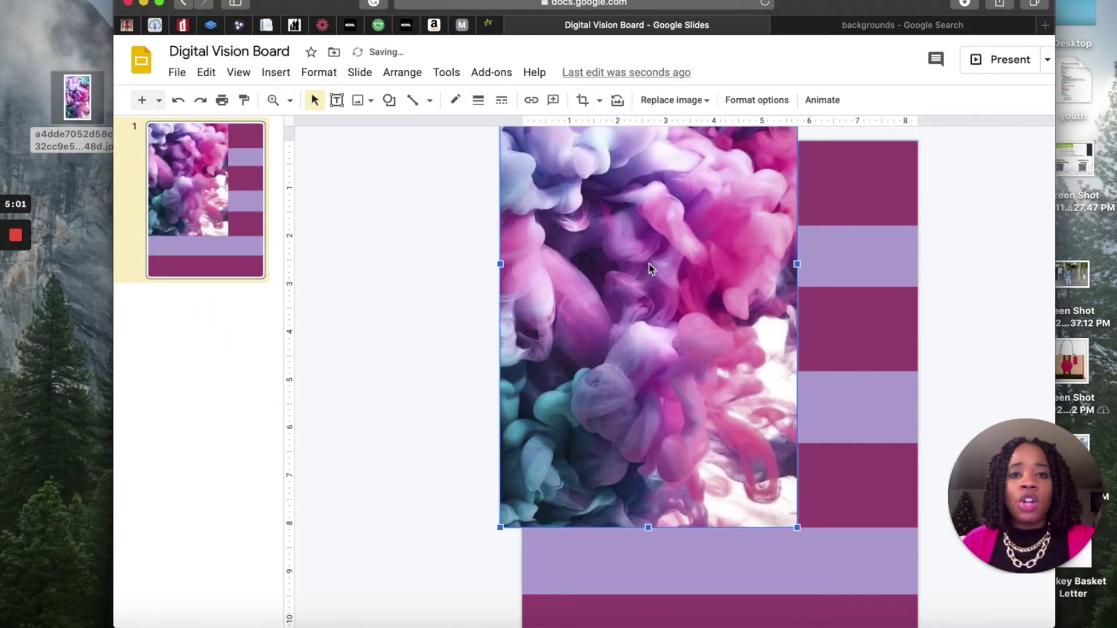
drag(639, 222, 694, 404)
scroll(694, 346, down, 1)
drag(555, 179, 651, 435)
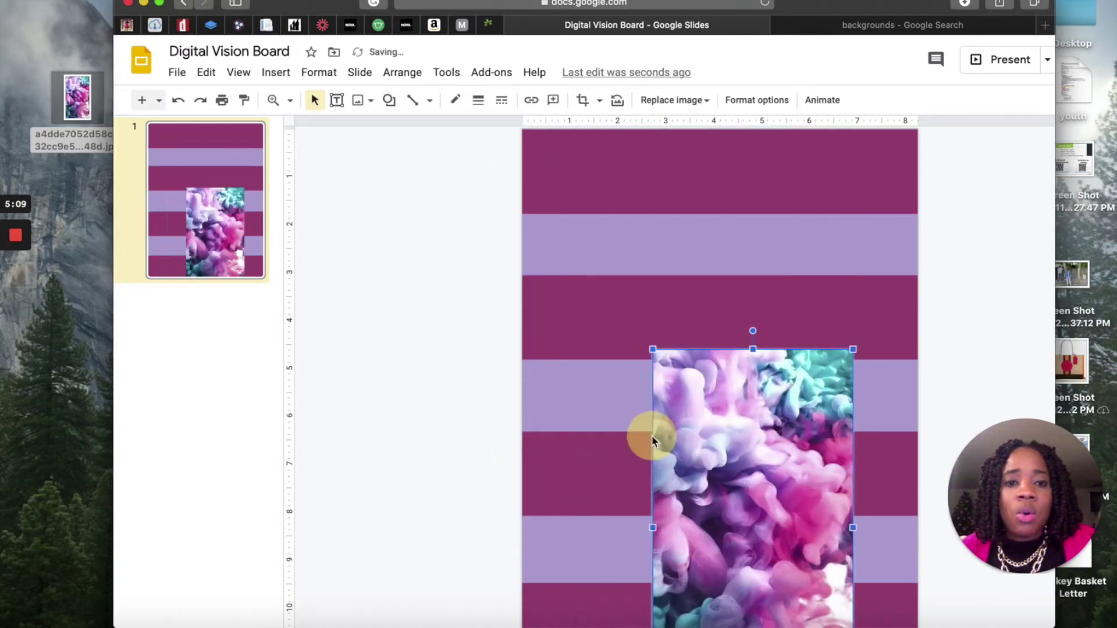
drag(626, 248, 618, 269)
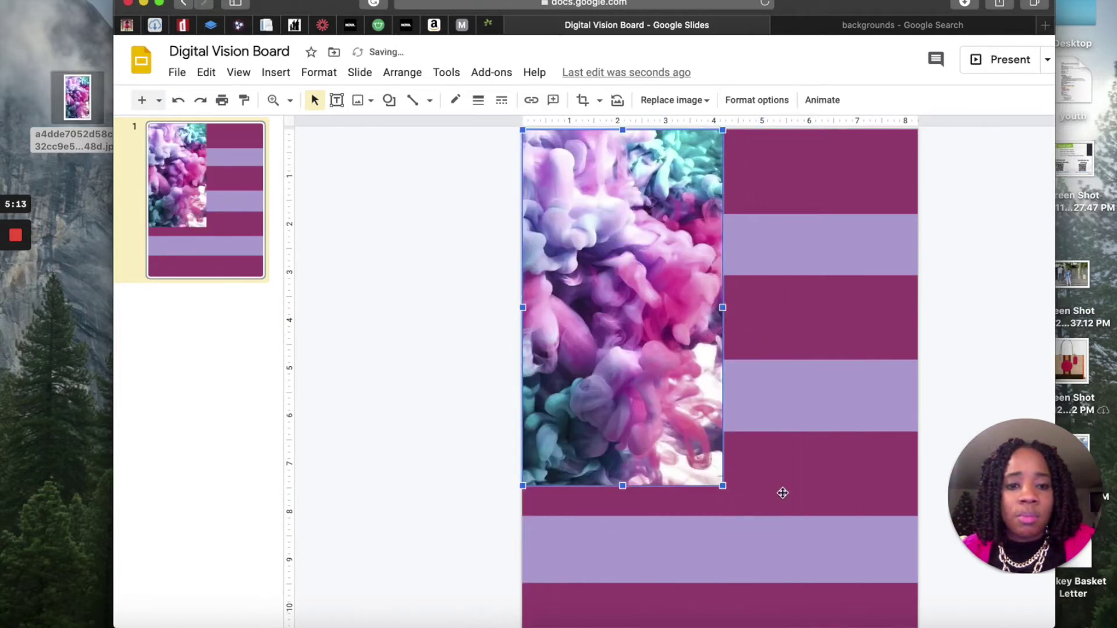
drag(723, 486, 918, 579)
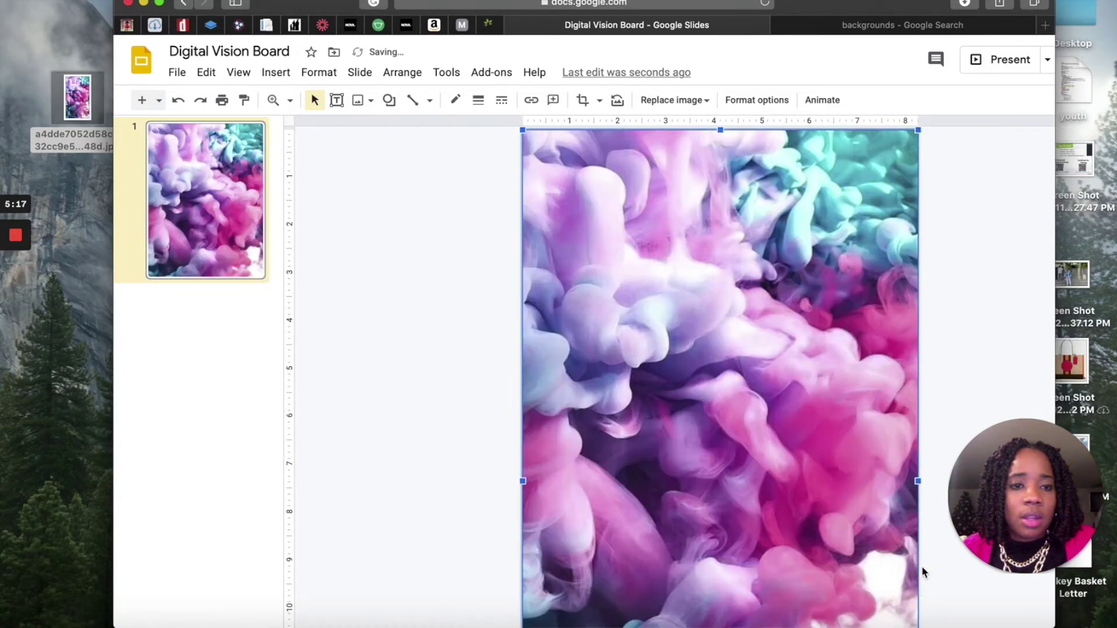
scroll(922, 572, down, 3)
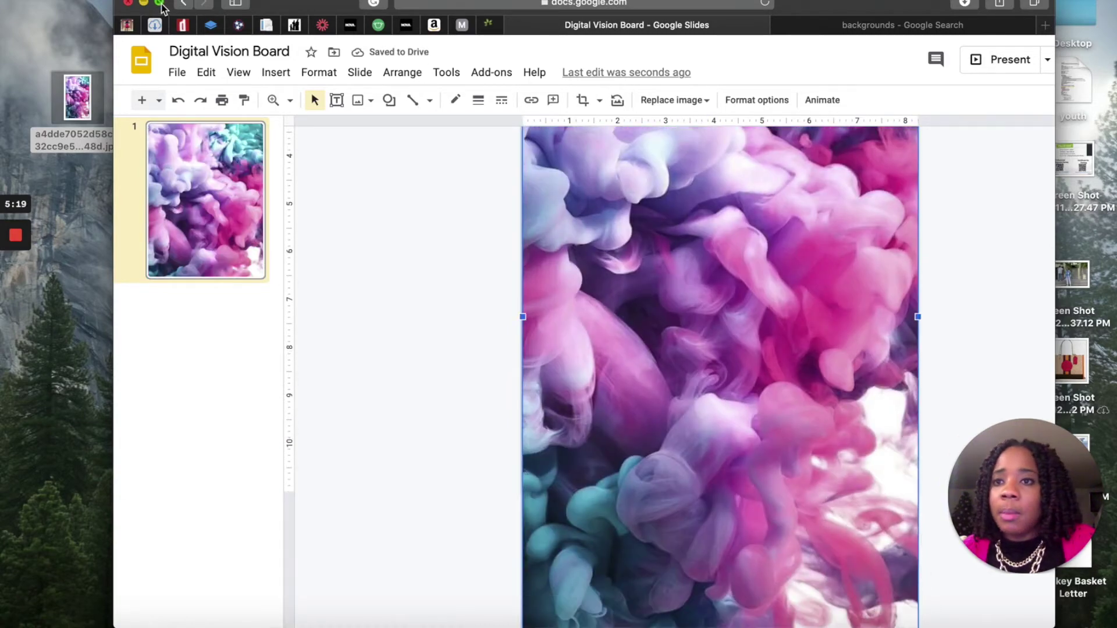
Return the browser to full screen and delete the smoke image from the slide
key(ctrl+super+f)
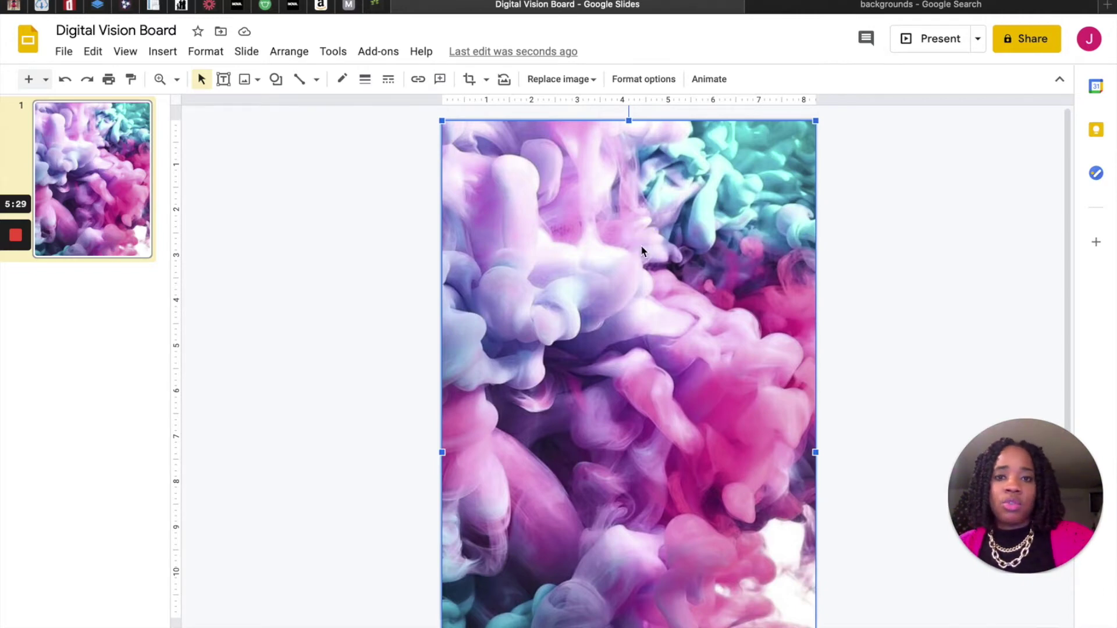
key(Delete)
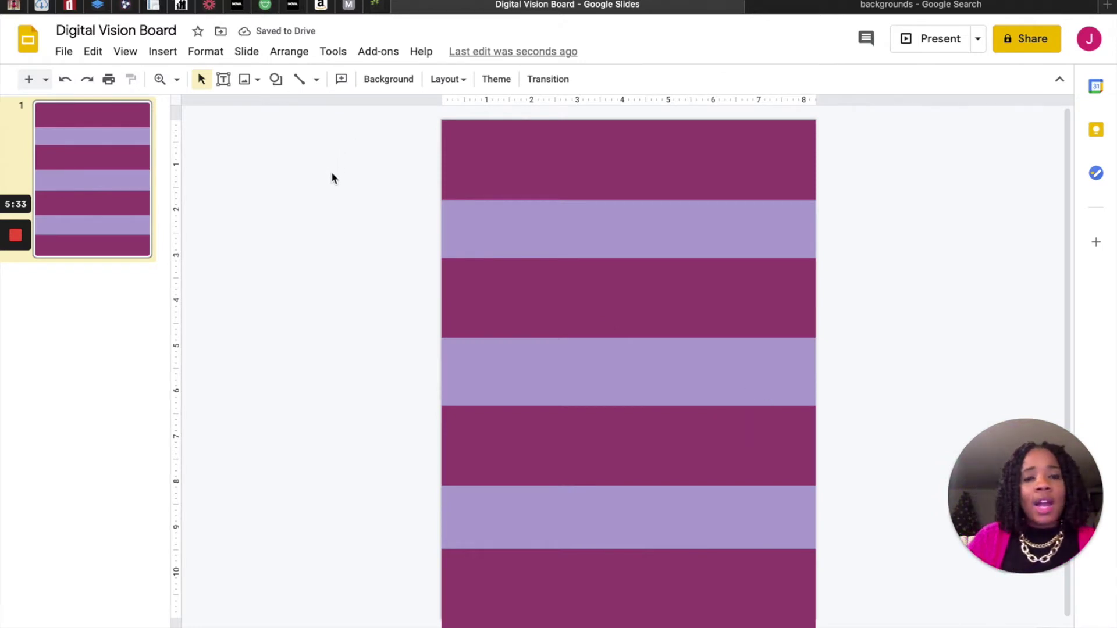
Add a text box about 6 inches wide and 2 inches tall over the uppermost stripe and set its font size to 39
click(223, 79)
drag(487, 137, 759, 226)
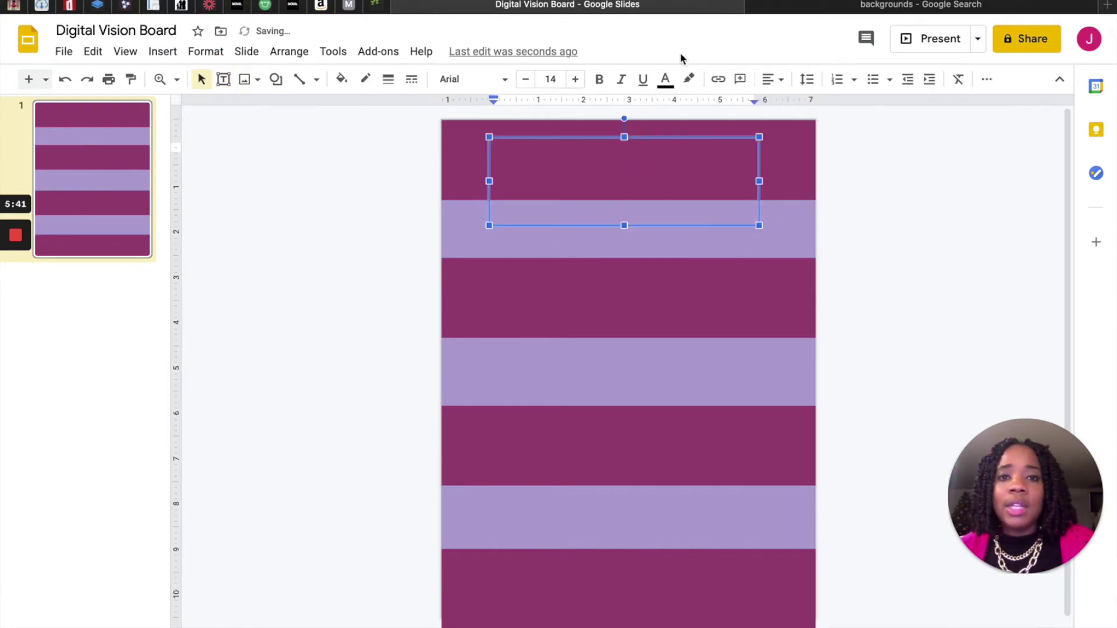
click(578, 80)
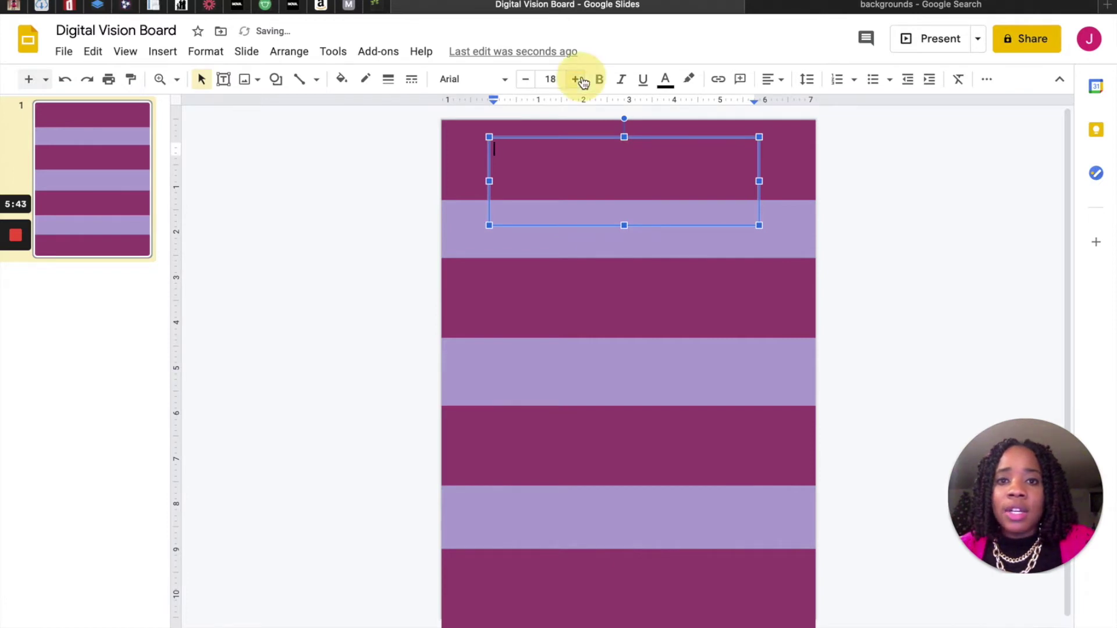
click(577, 80)
click(578, 80)
click(578, 80)
click(578, 80)
click(577, 80)
click(578, 79)
click(578, 80)
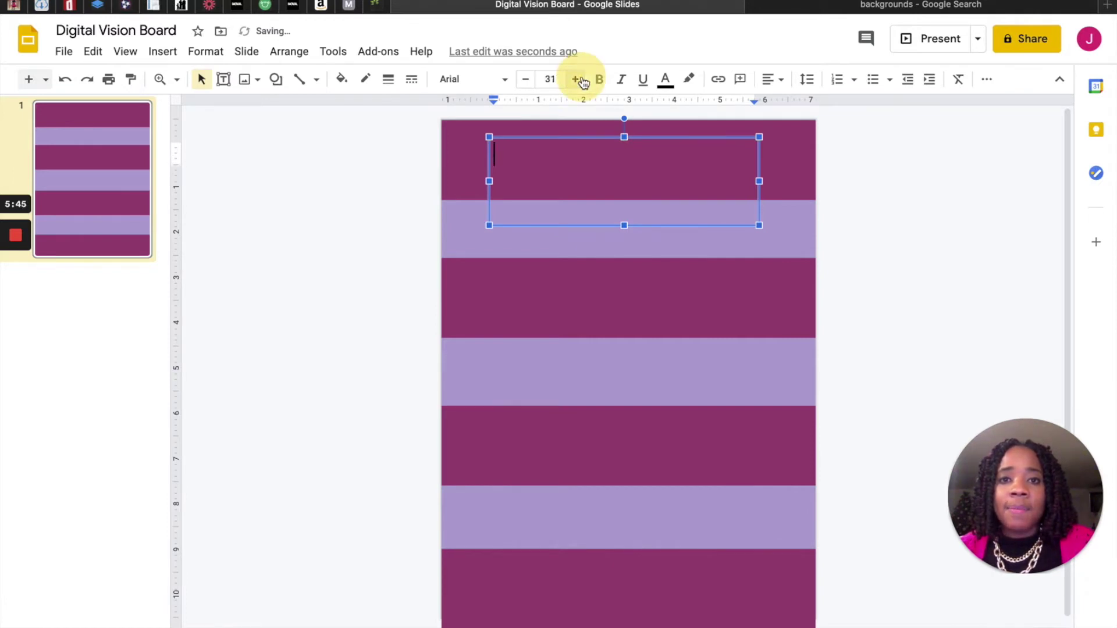
click(578, 79)
click(578, 79)
click(578, 80)
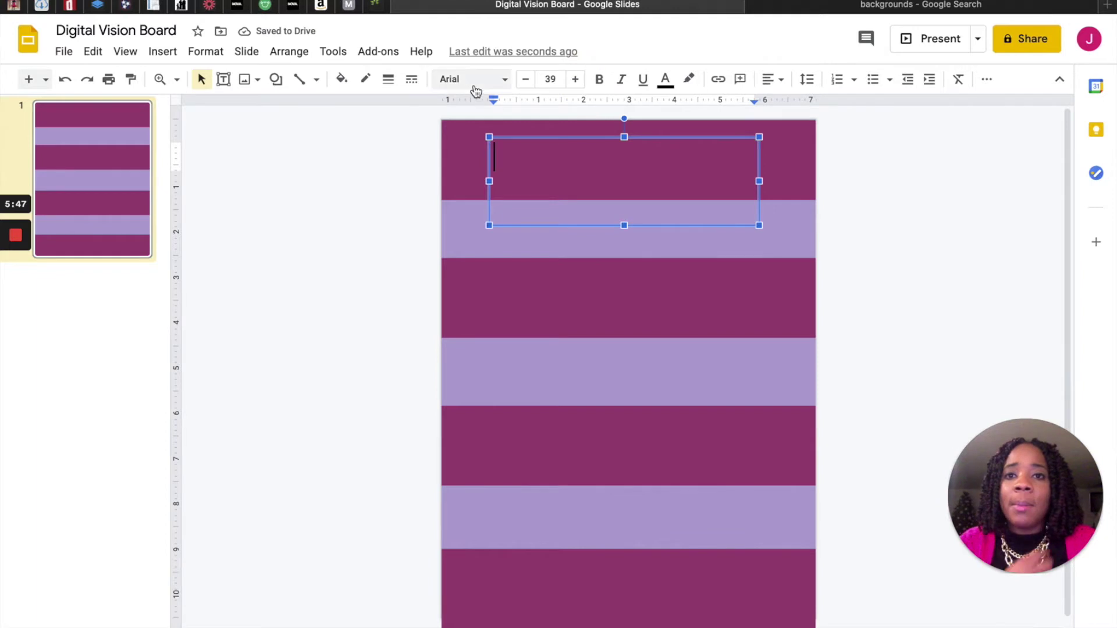
Set the text box's font to Lobster and enter the title line "Inspiring School Counselor"
click(477, 85)
click(512, 171)
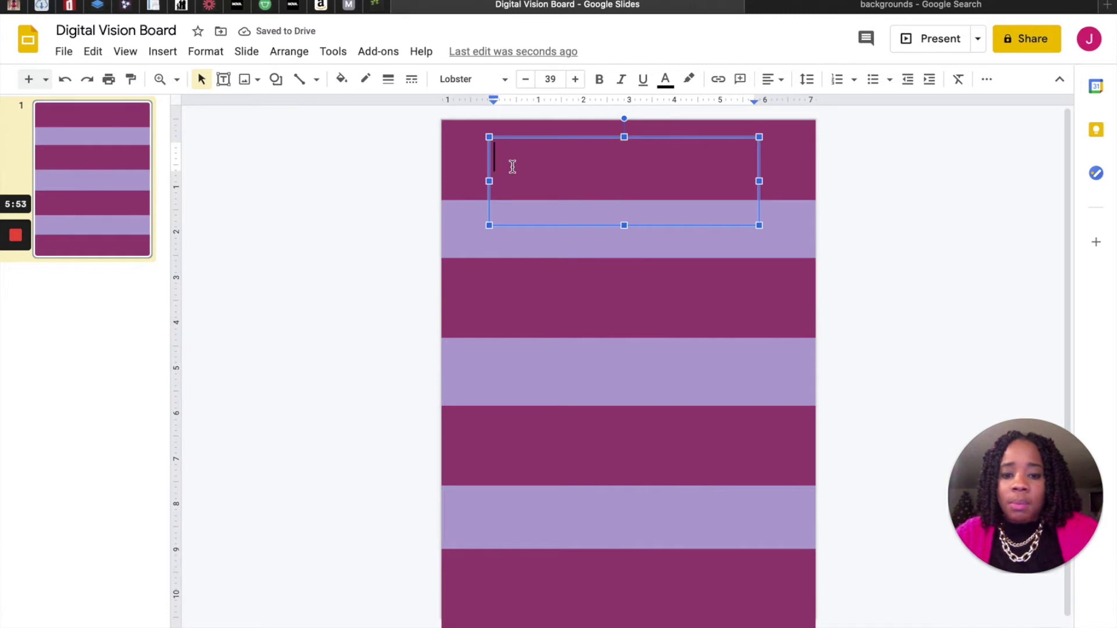
text(INsp)
key(BackSpace)
key(BackSpace)
key(BackSpace)
text(nspiring )
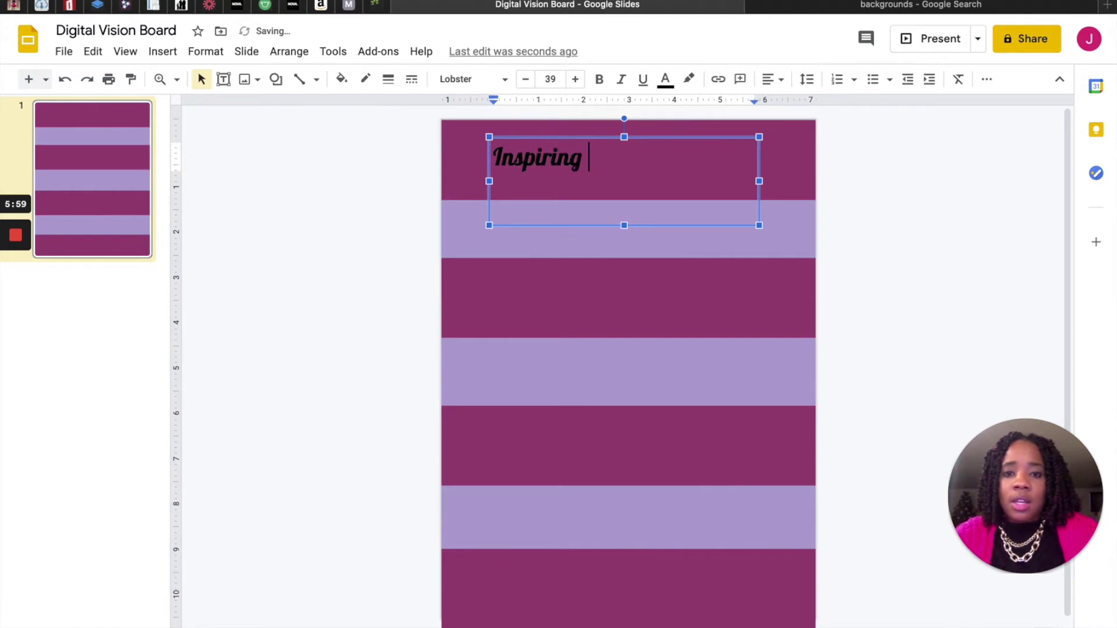
text(School)
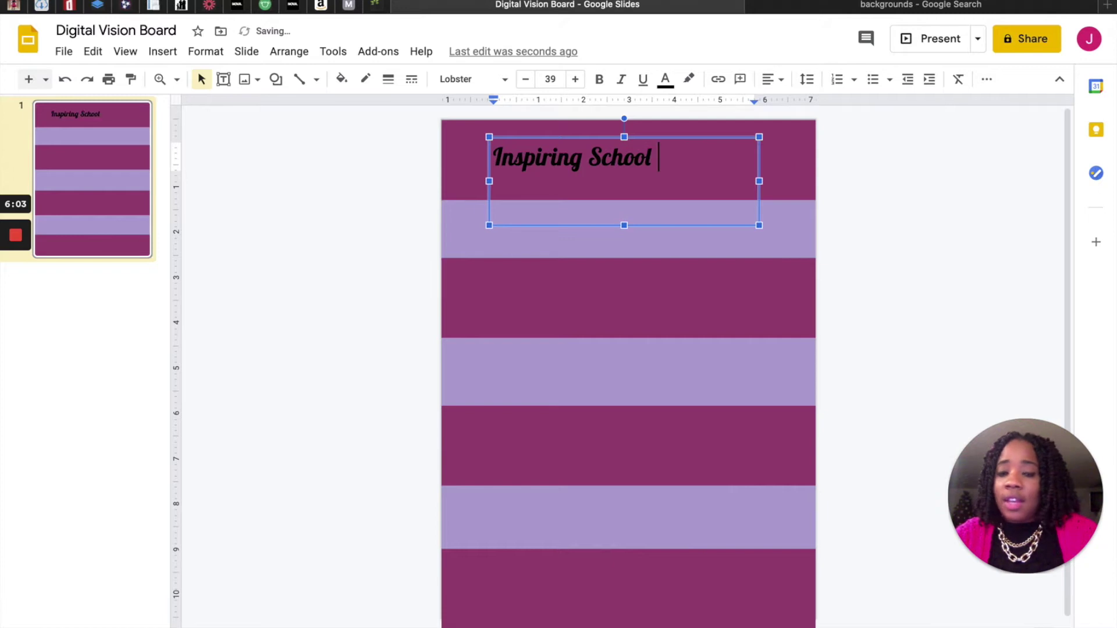
text( Co)
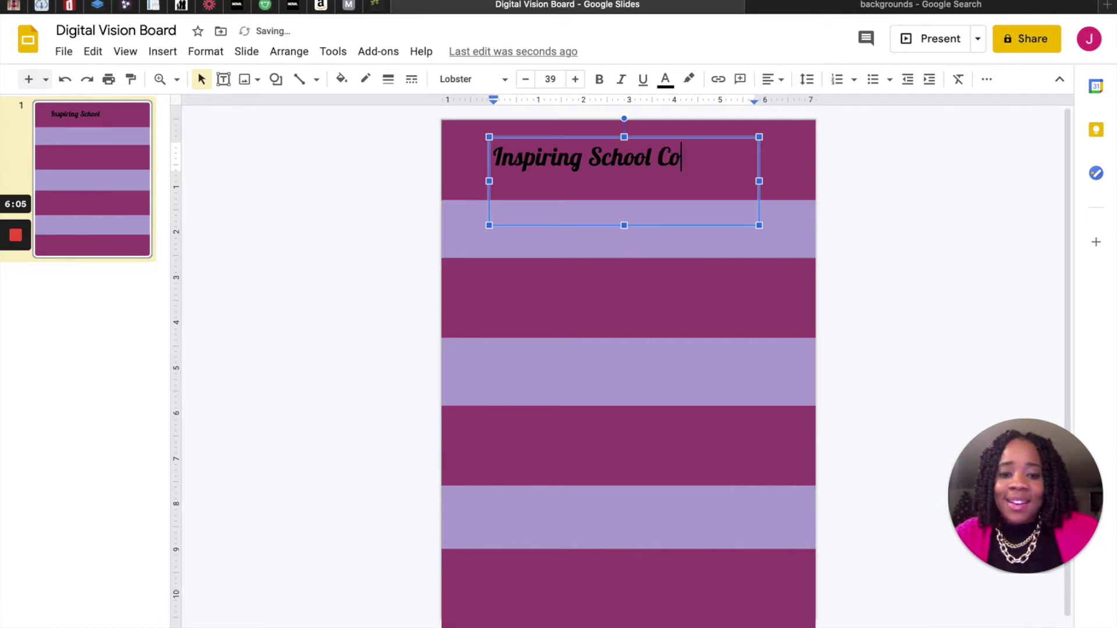
text(unsel)
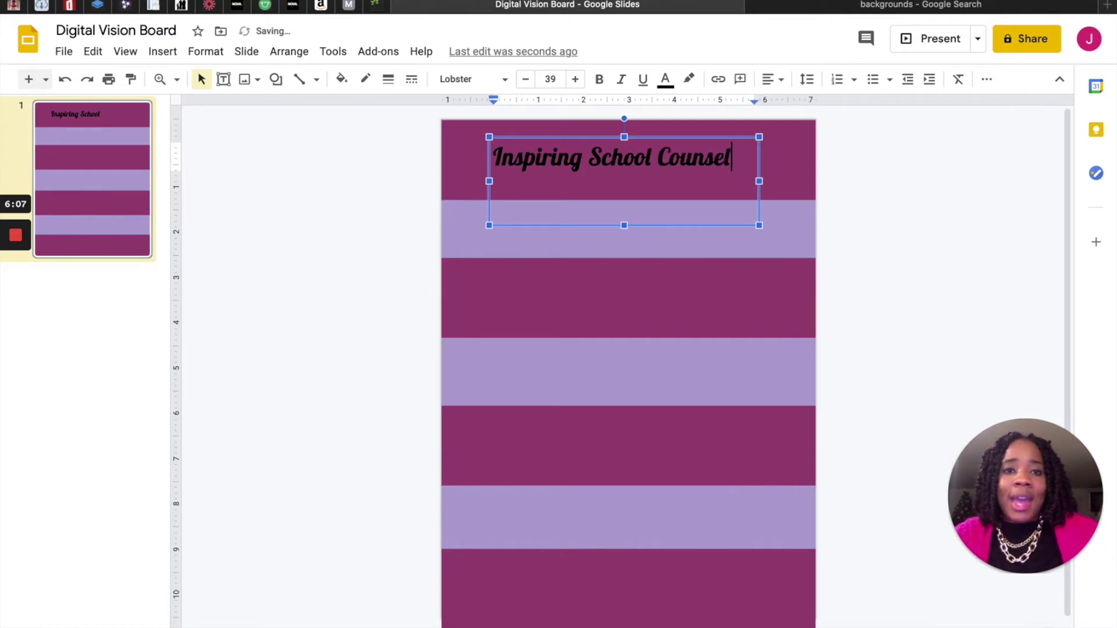
text(or)
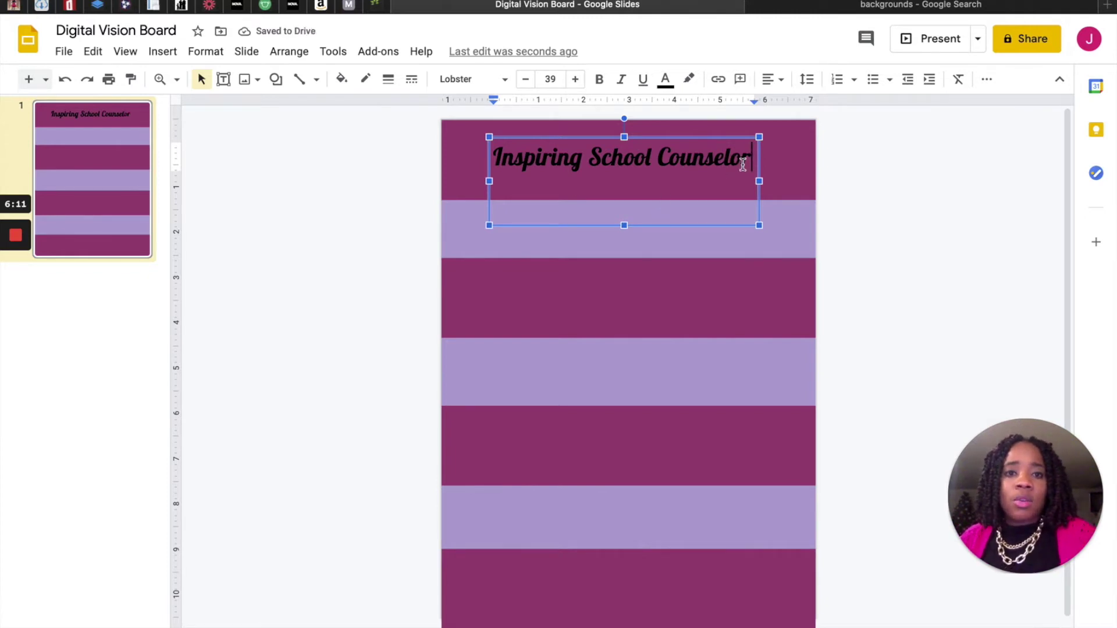
Add "Vision Board" as a second title line and insert "The" before "Inspiring"
key(Return)
text(Visiomn)
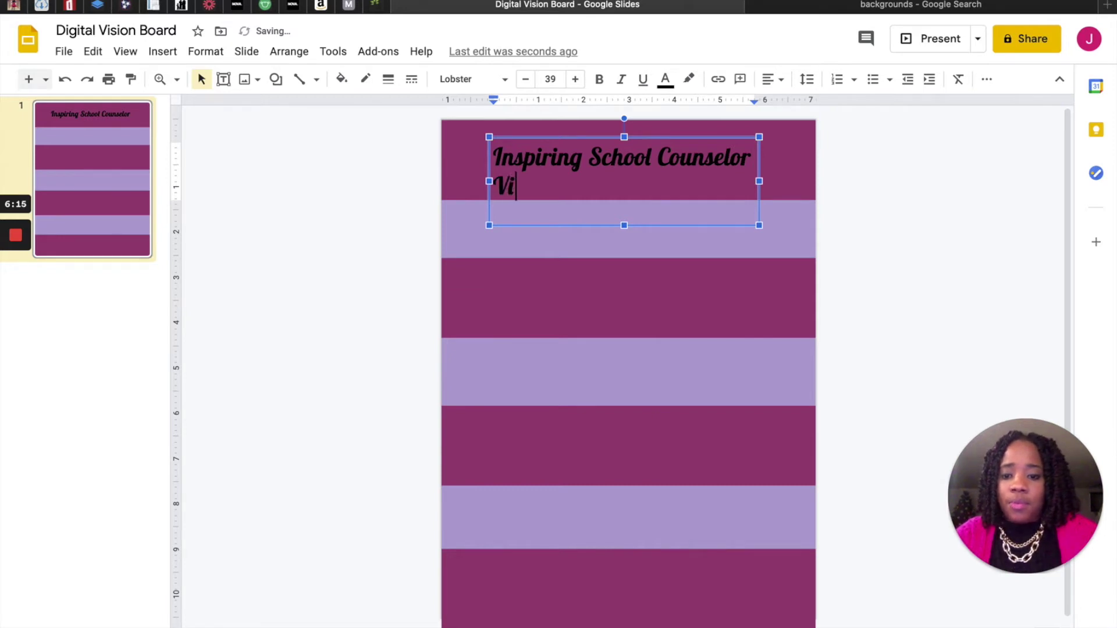
key(BackSpace)
key(BackSpace)
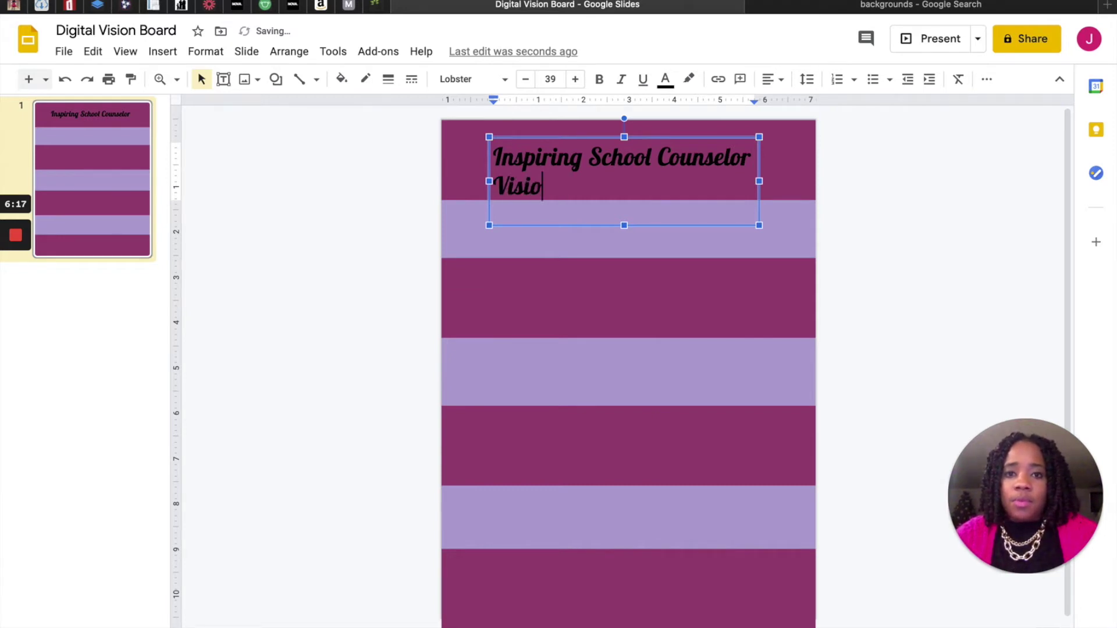
text(n Board)
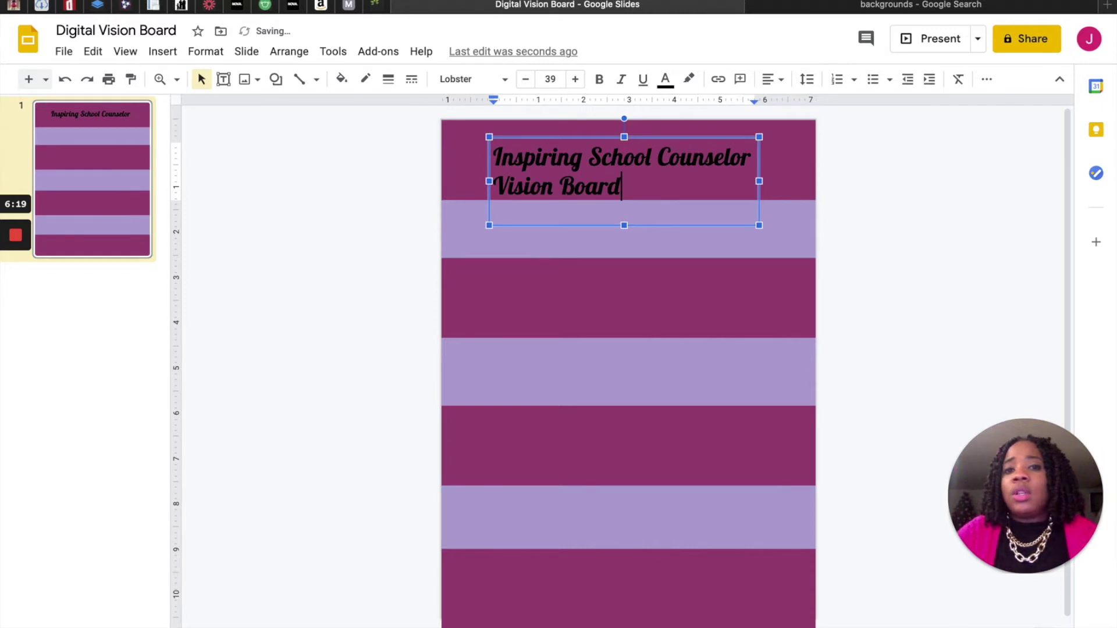
click(499, 154)
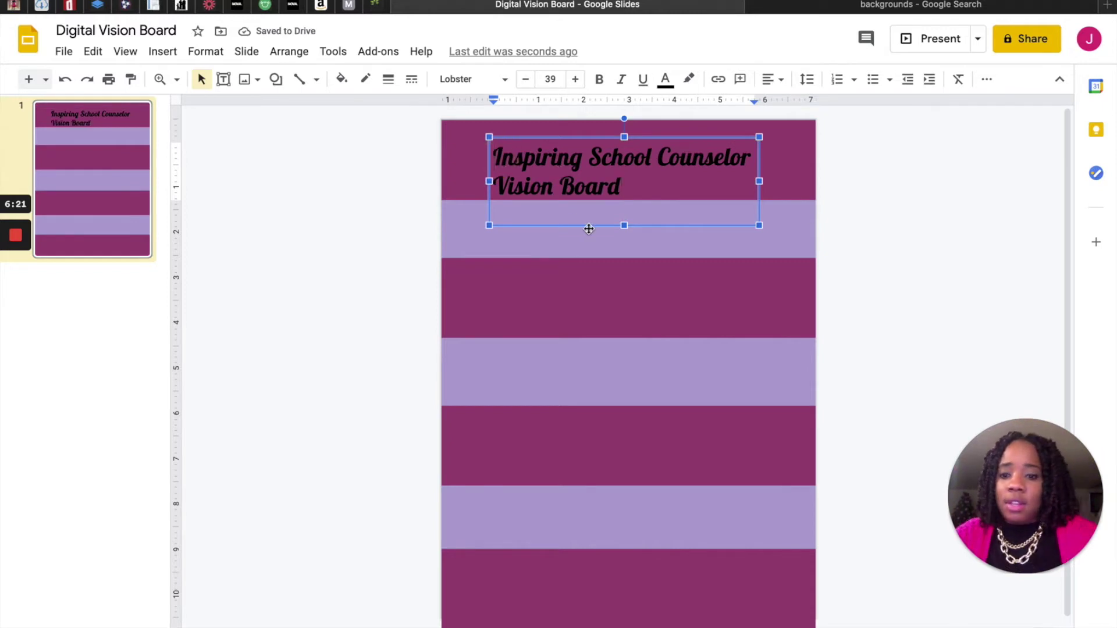
text(The)
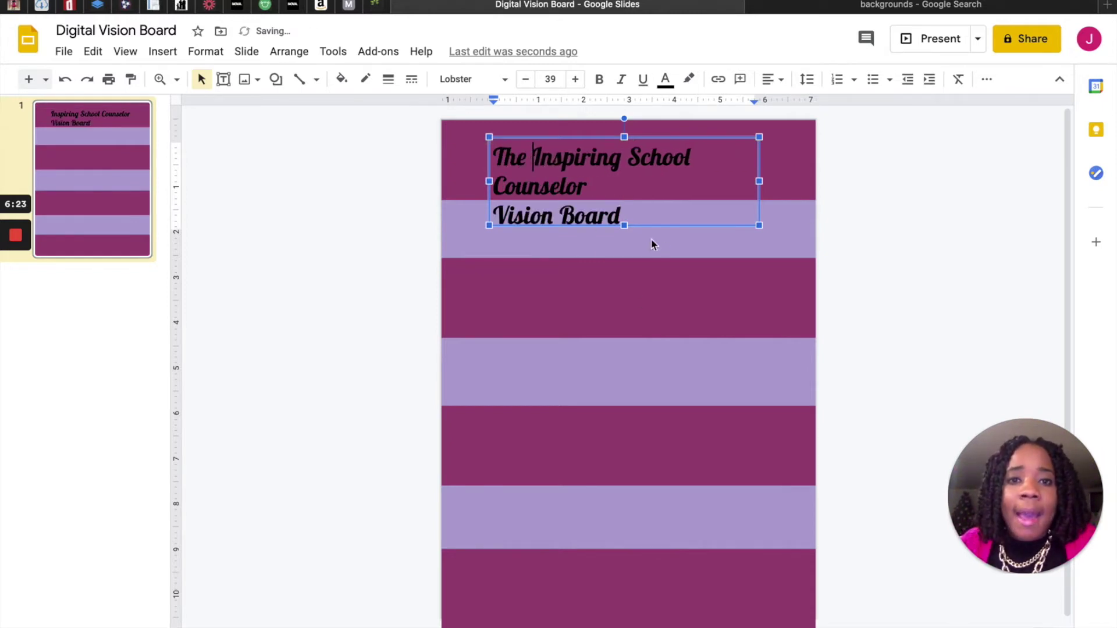
Center-align all lines of the title "The Inspiring School Counselor Vision Board"
click(772, 79)
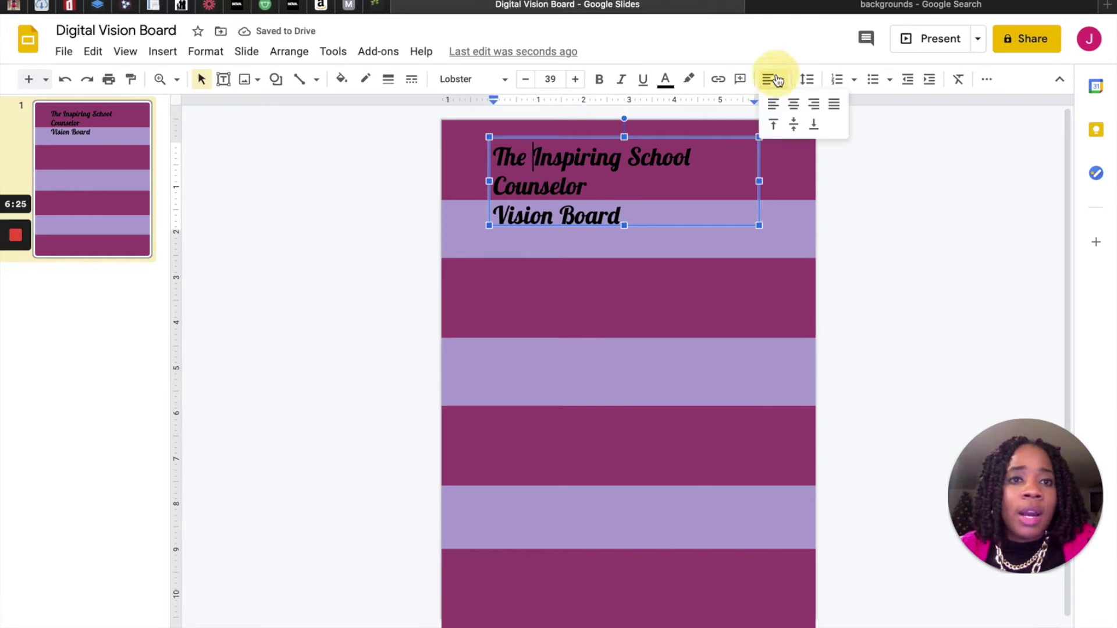
click(793, 105)
click(670, 215)
drag(670, 215, 510, 141)
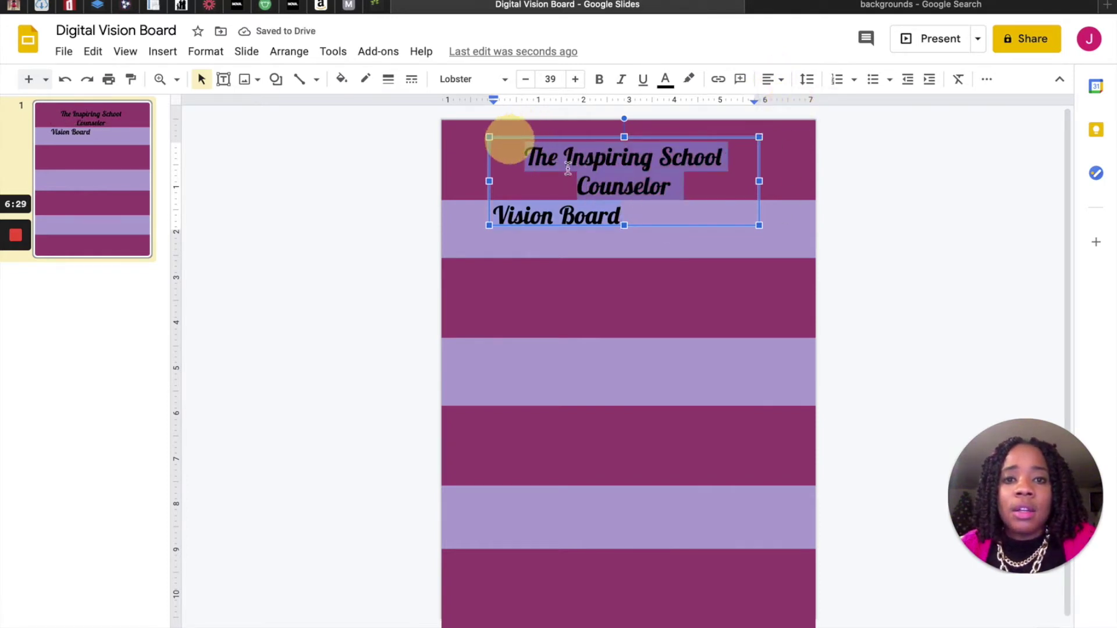
click(773, 80)
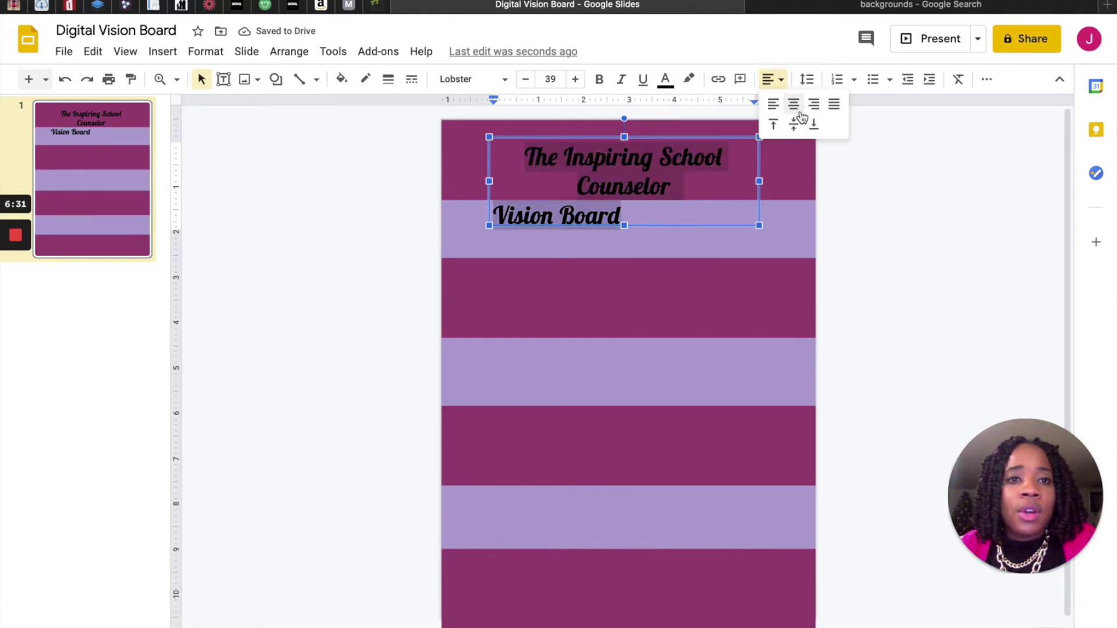
click(792, 105)
Move the title text box down to the middle of the slide, horizontally centered over the third and fourth stripes
click(717, 289)
drag(620, 163, 645, 259)
click(688, 295)
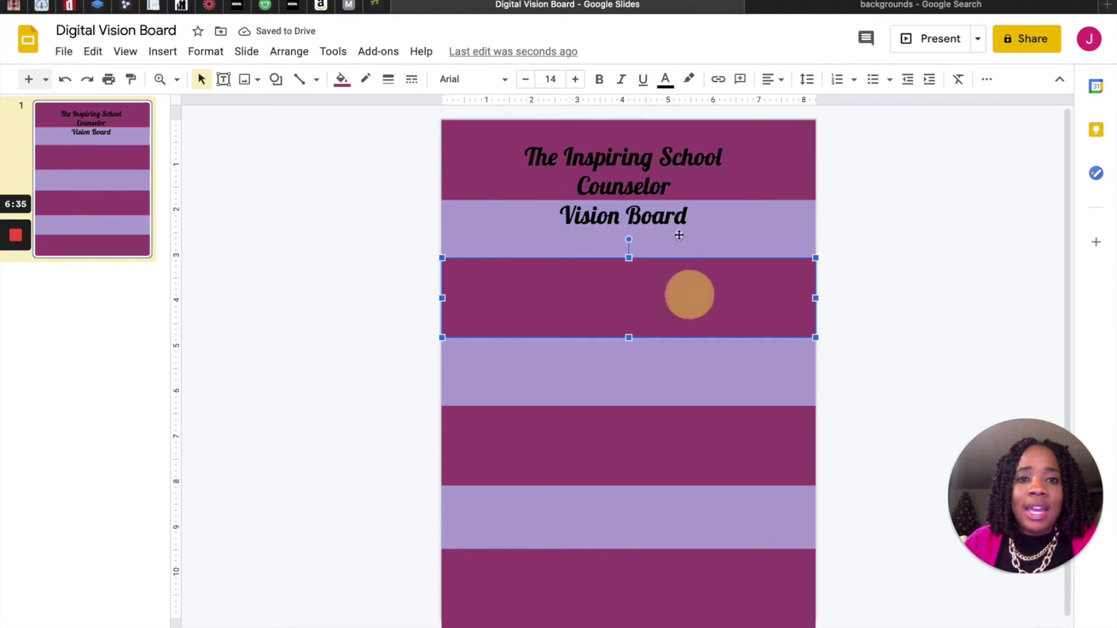
click(676, 165)
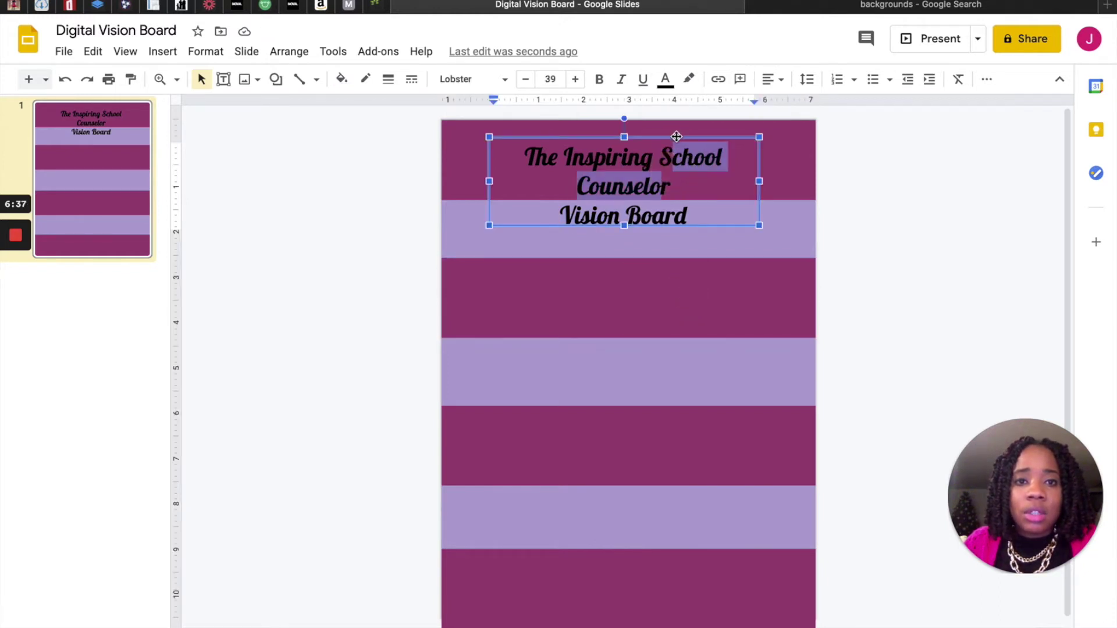
click(678, 137)
mouse_move(685, 296)
mouse_down()
mouse_move(686, 320)
mouse_move(668, 295)
mouse_up()
click(821, 297)
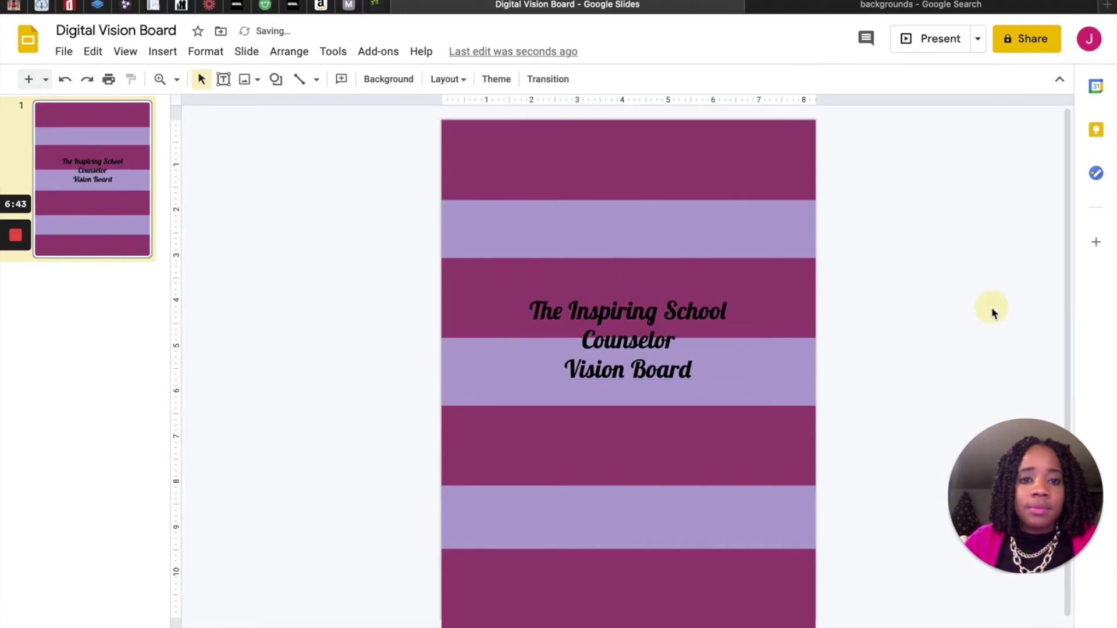
scroll(821, 297, down, 1)
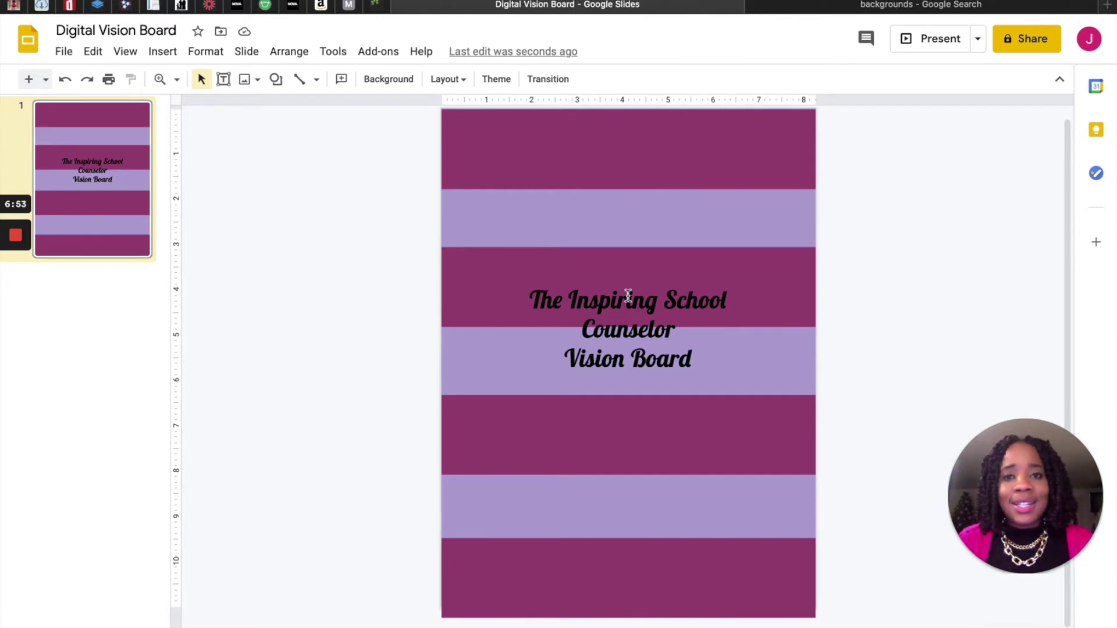
Switch to the Google image search and replace the query "backgrounds" with "self care"
click(949, 7)
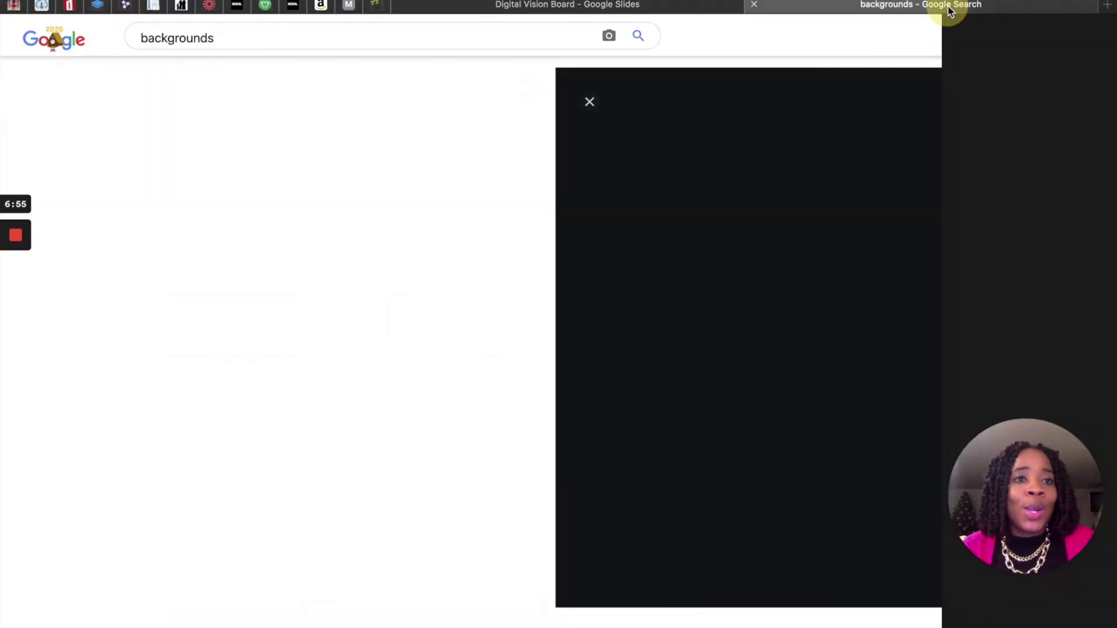
click(236, 32)
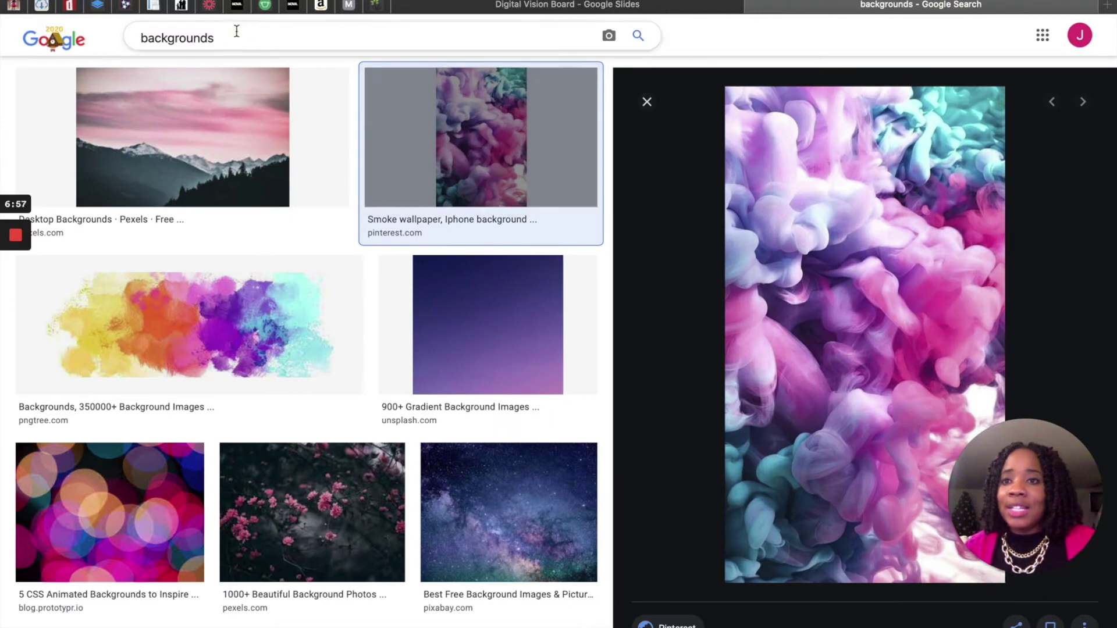
double_click(235, 32)
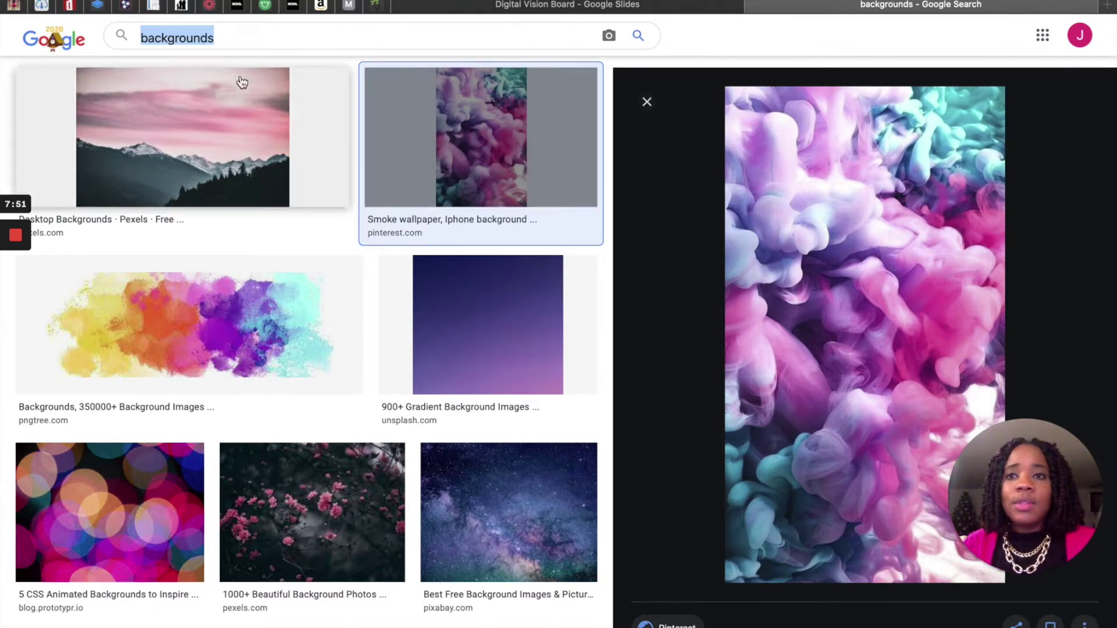
text(Sel)
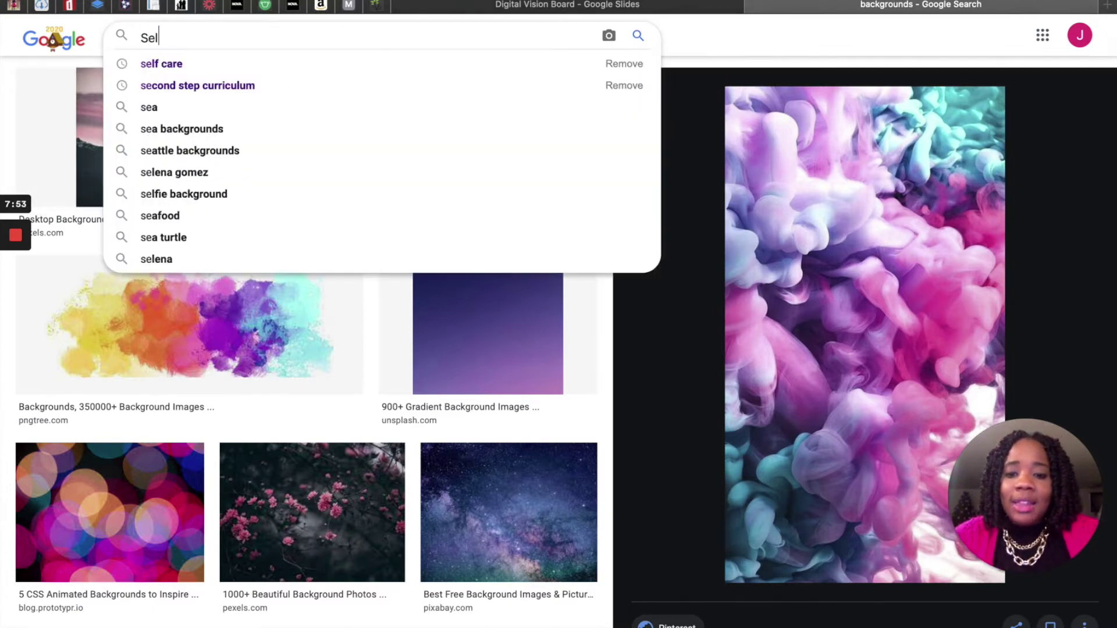
text(f)
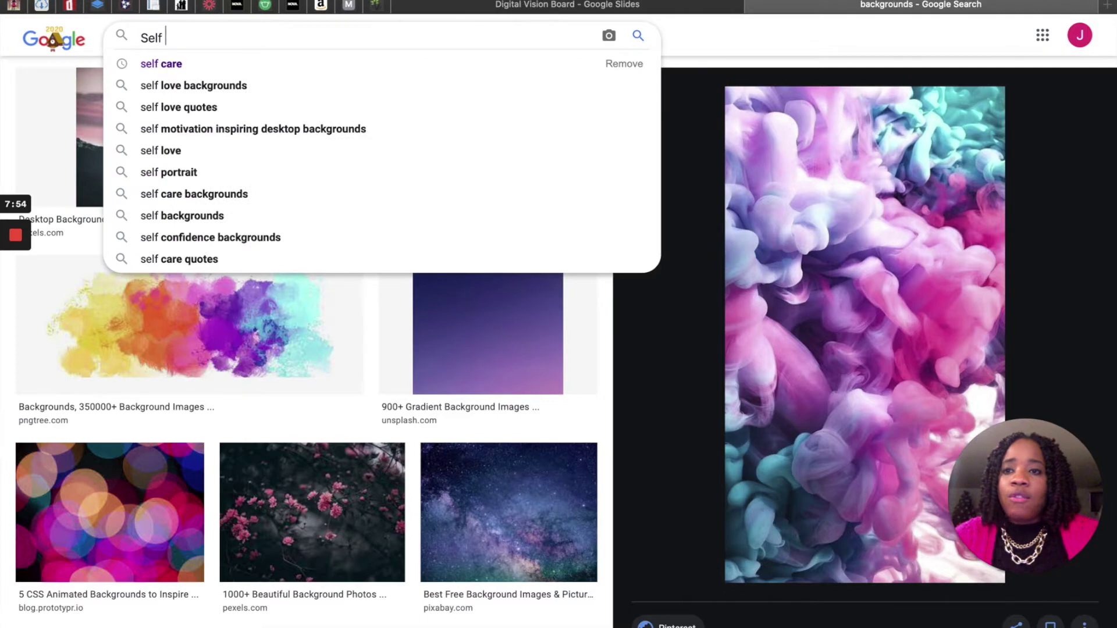
click(198, 65)
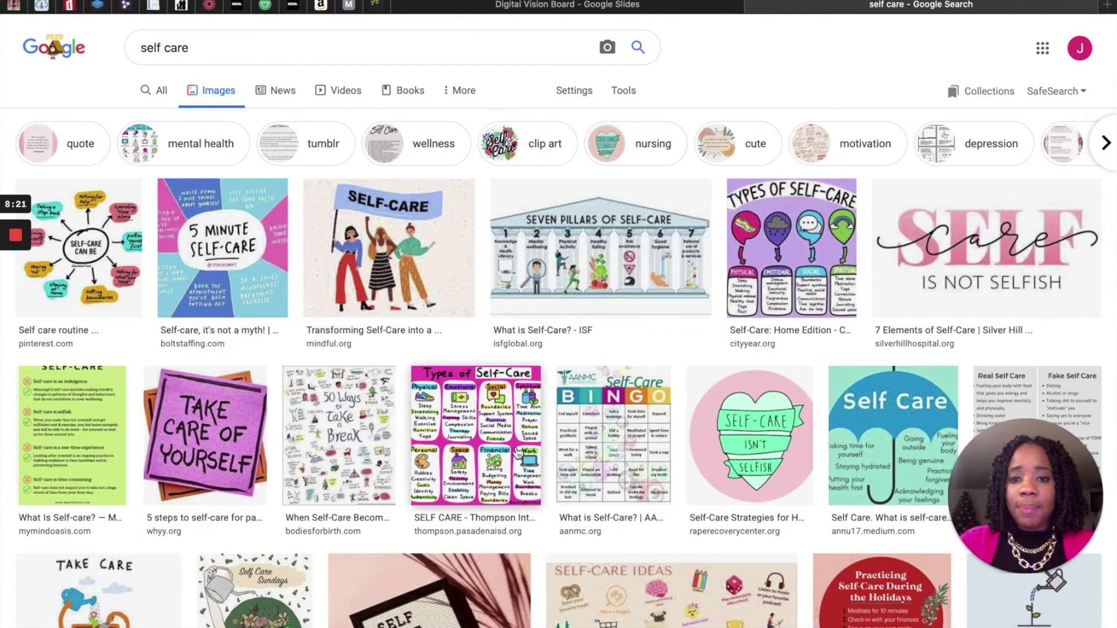
Find and open the pink "Self Care Is Not Selfish" image, then save it to the desktop from a windowed browser
scroll(503, 328, down, 15)
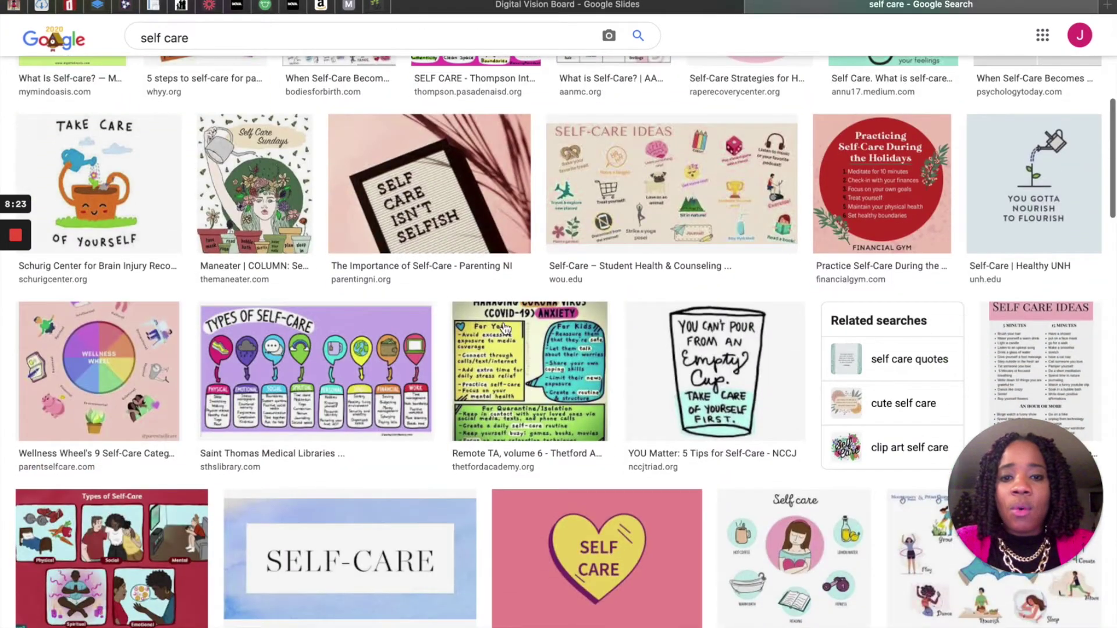
scroll(504, 327, down, 2)
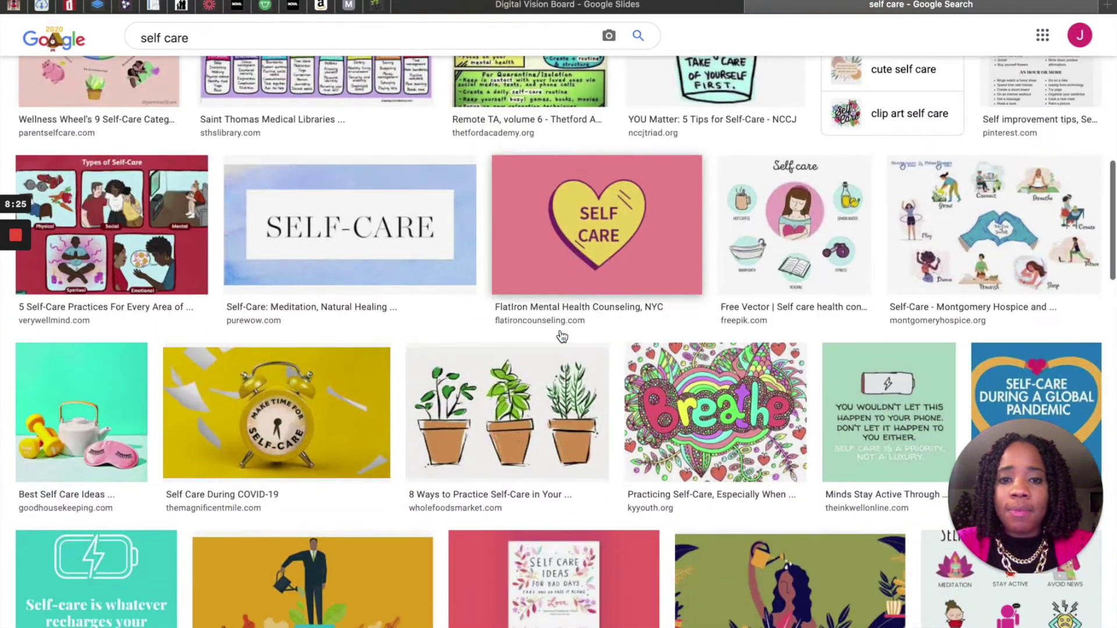
click(373, 221)
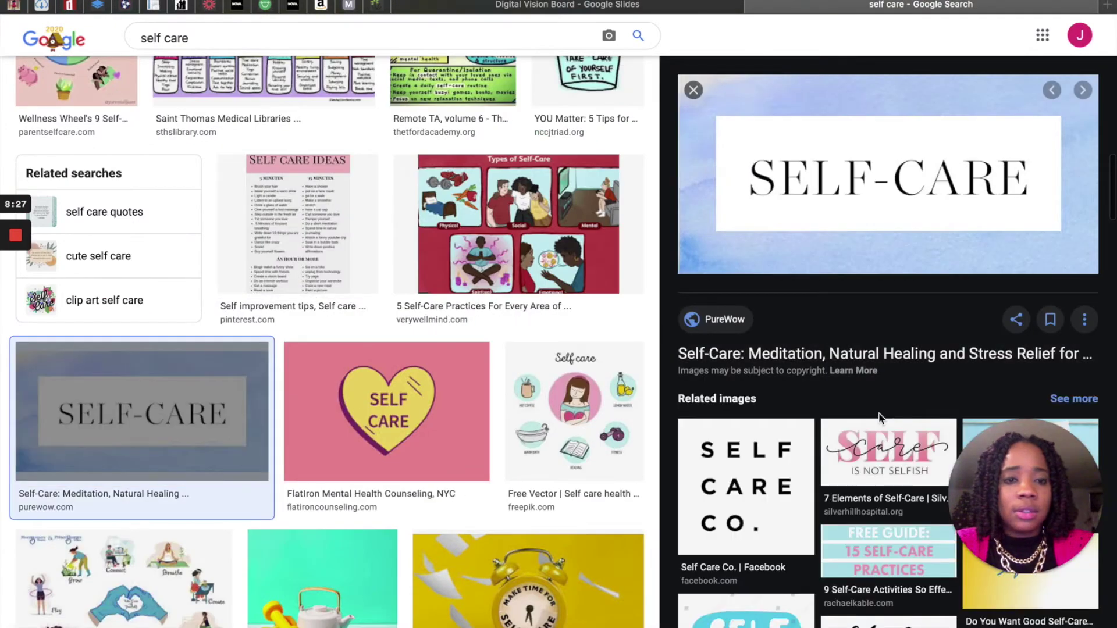
scroll(879, 419, down, 3)
scroll(880, 419, down, 2)
scroll(881, 419, up, 2)
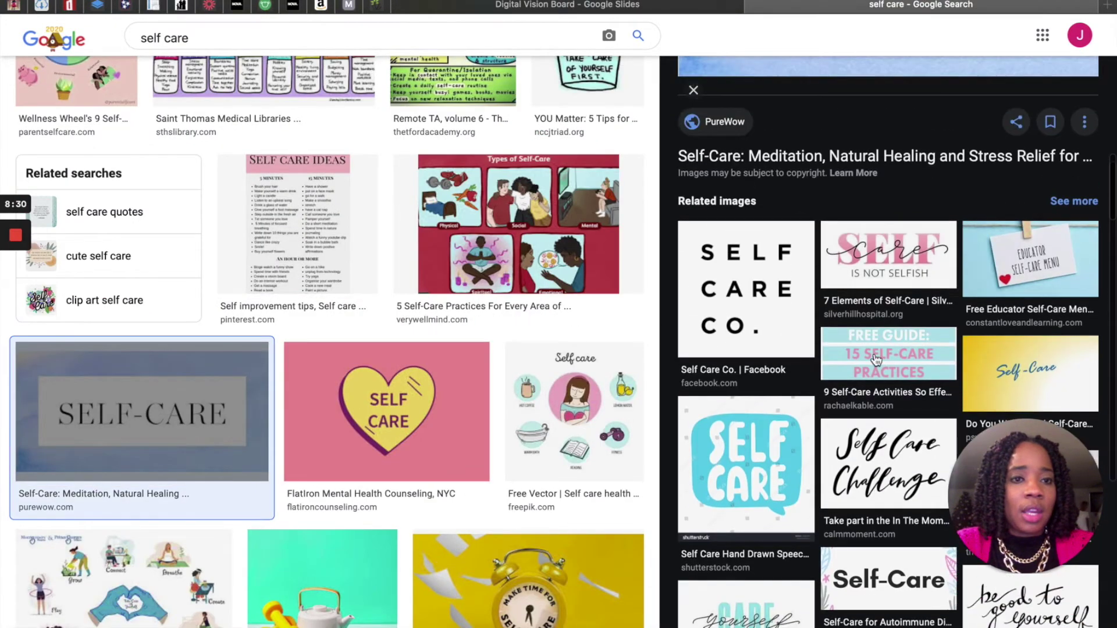
click(896, 256)
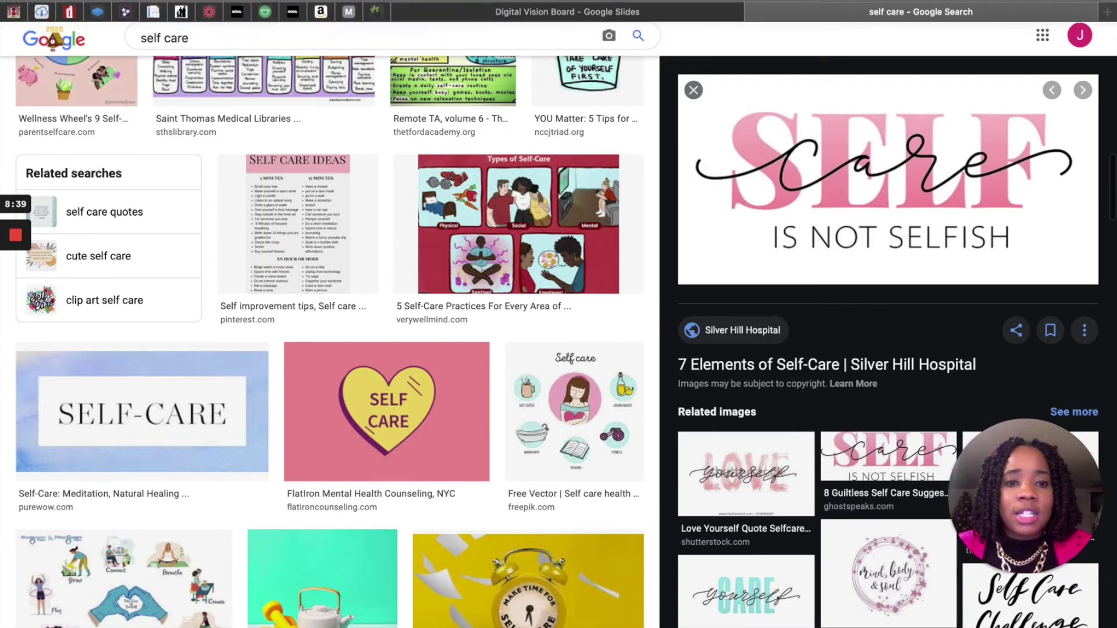
click(45, 1)
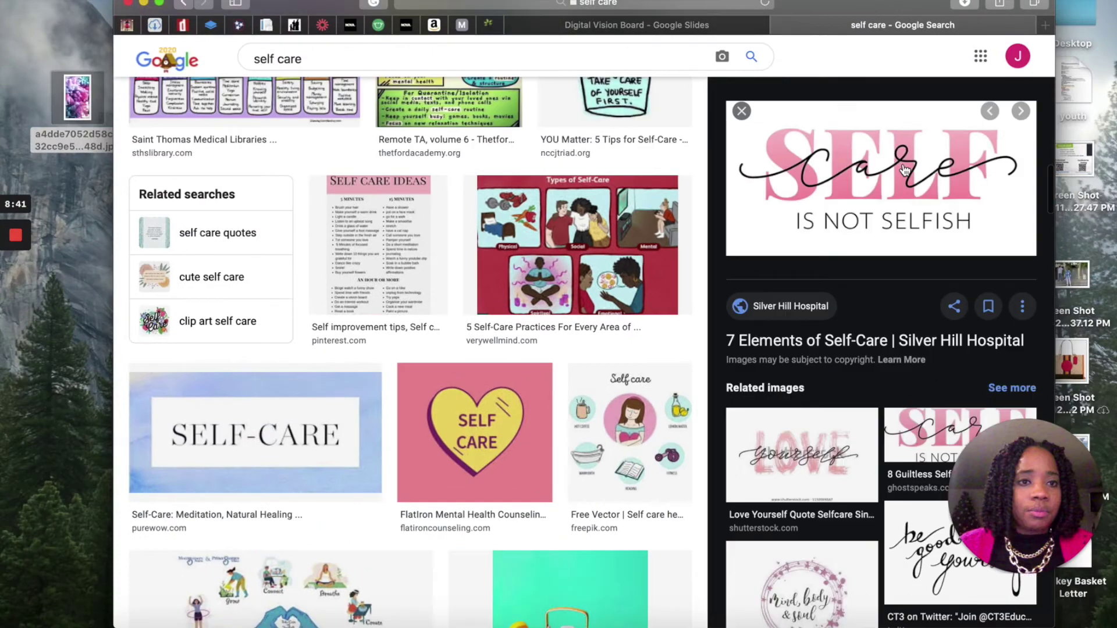
mouse_move(904, 169)
mouse_down()
mouse_move(832, 209)
mouse_move(260, 213)
mouse_move(75, 180)
mouse_move(61, 117)
mouse_move(81, 116)
mouse_move(717, 515)
mouse_move(998, 611)
mouse_move(1073, 614)
mouse_move(1076, 626)
mouse_up()
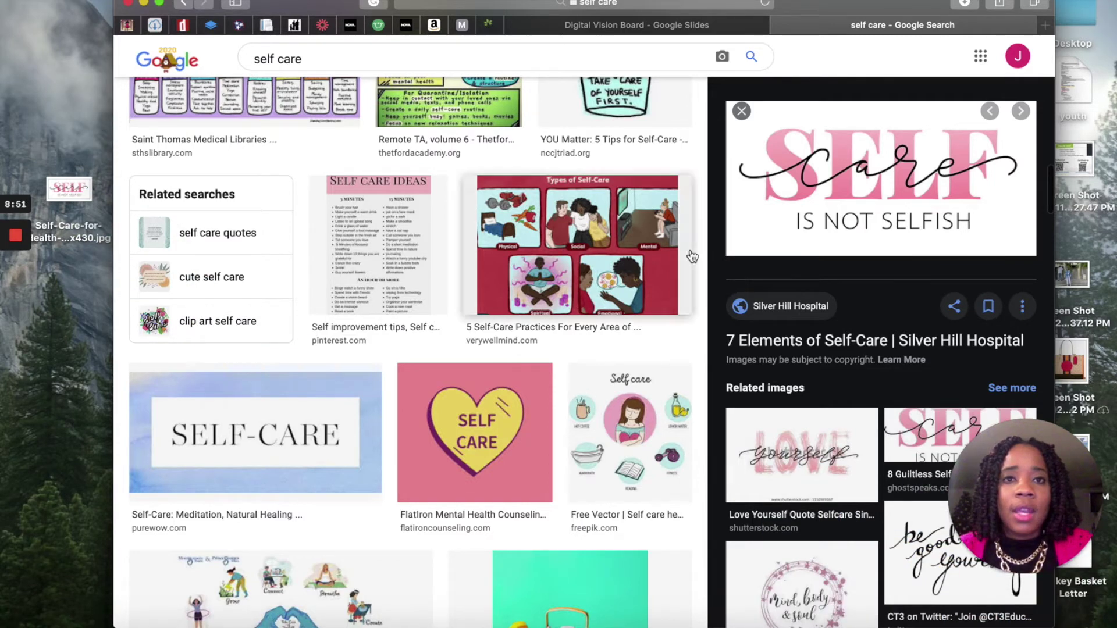
Place the saved self-care image on the Google Slides page, scaled to about 5.7 inches wide above the title
click(627, 25)
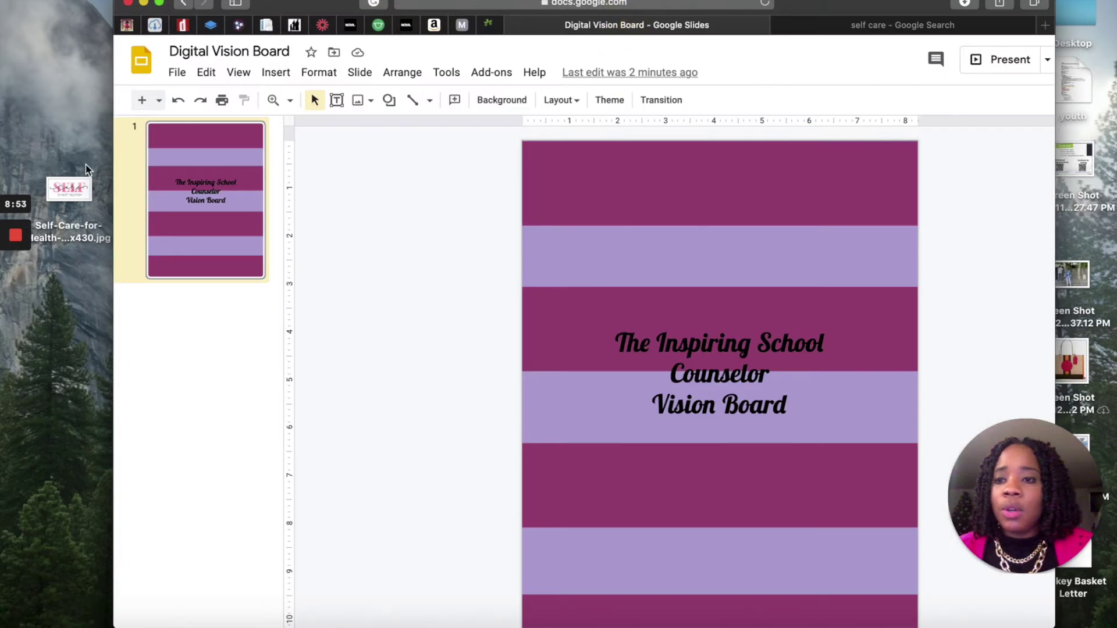
mouse_move(62, 189)
mouse_down()
mouse_move(69, 256)
mouse_move(661, 165)
mouse_move(584, 234)
mouse_move(581, 211)
mouse_up()
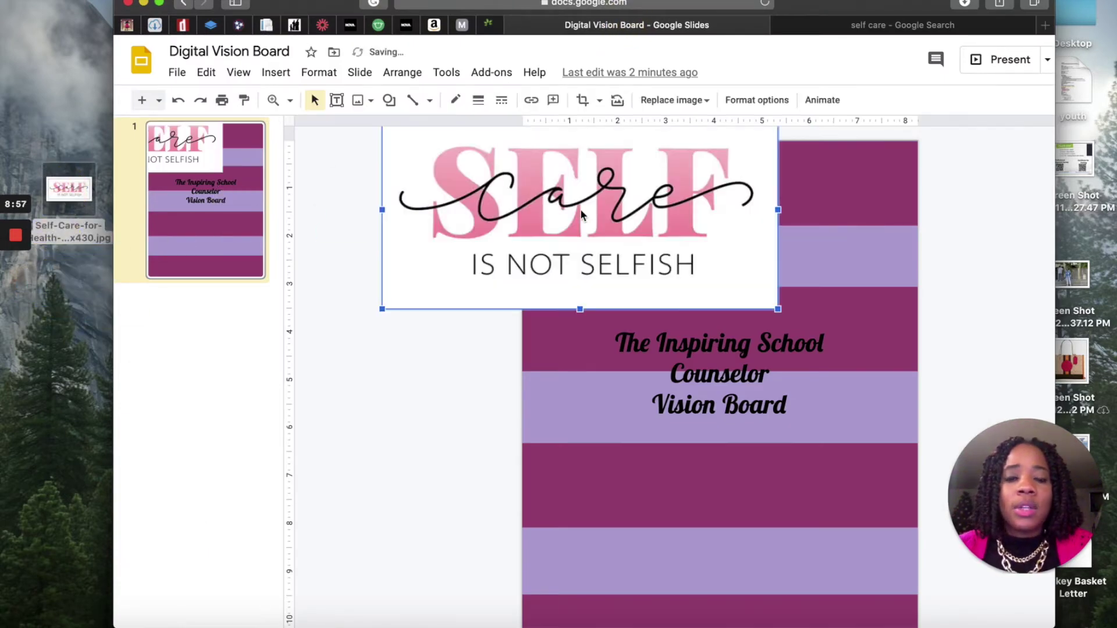
drag(605, 267, 678, 270)
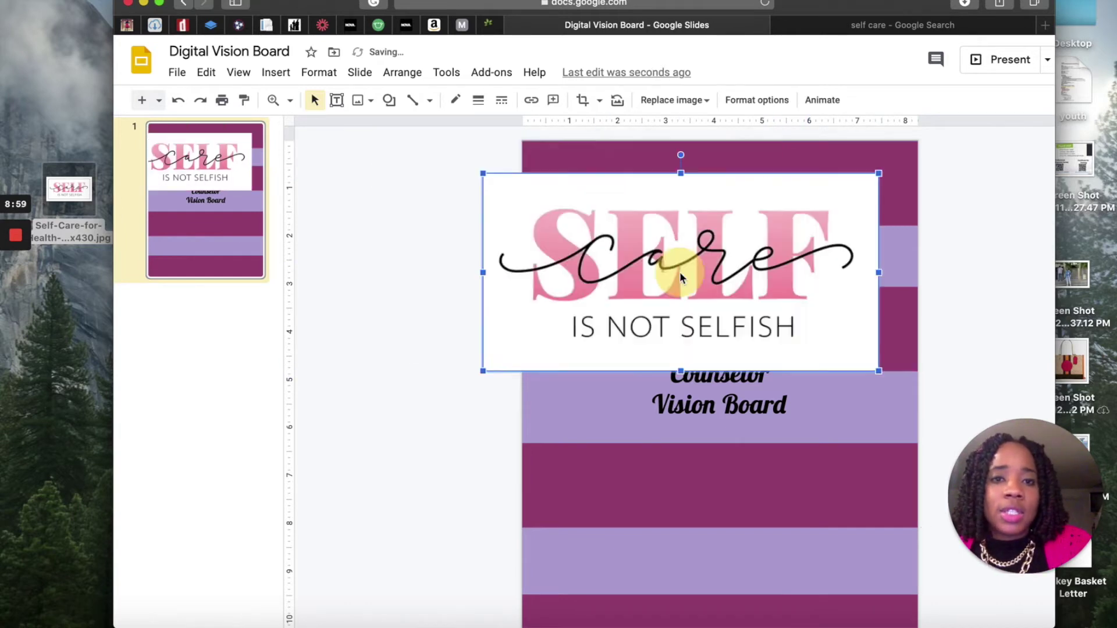
drag(483, 171, 605, 234)
drag(765, 288, 702, 226)
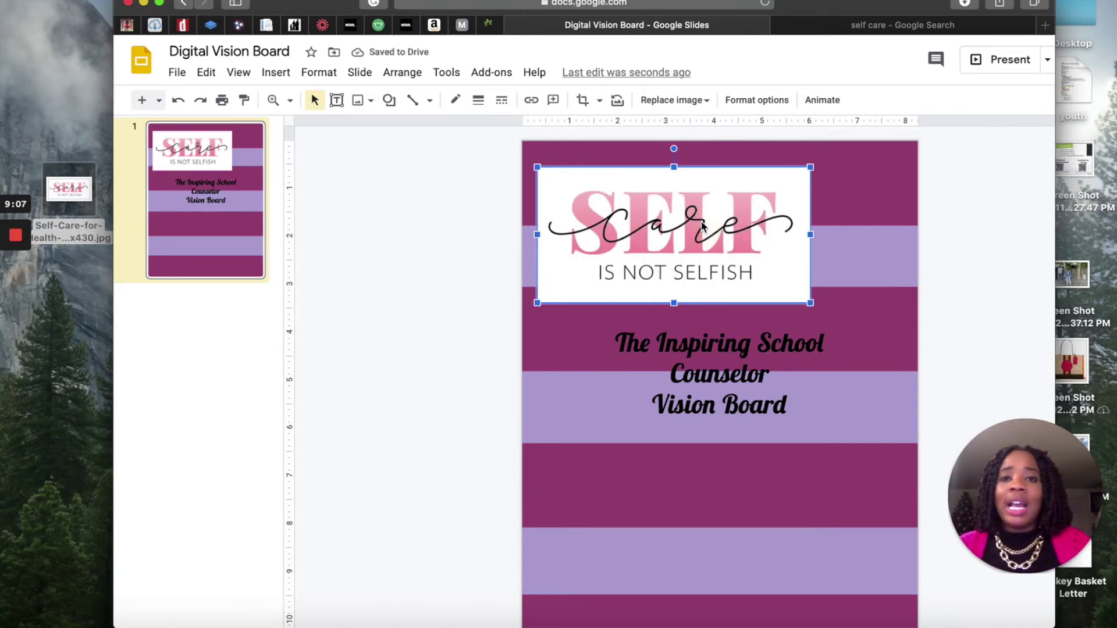
Upload the saved self-care image to remove.bg and download the preview version with its background removed
click(211, 27)
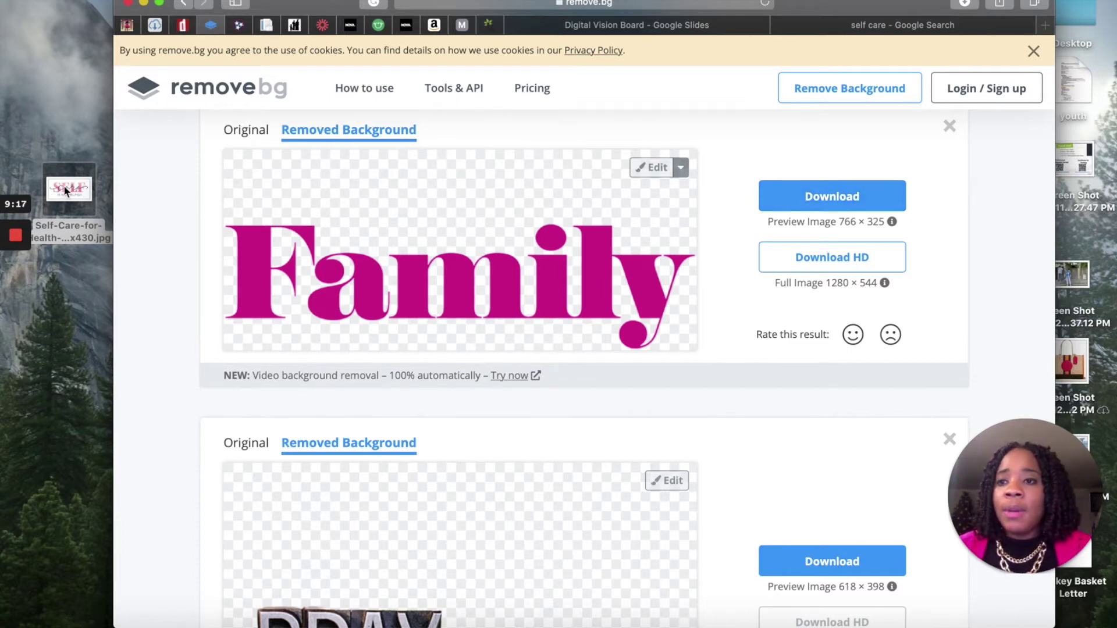
click(882, 28)
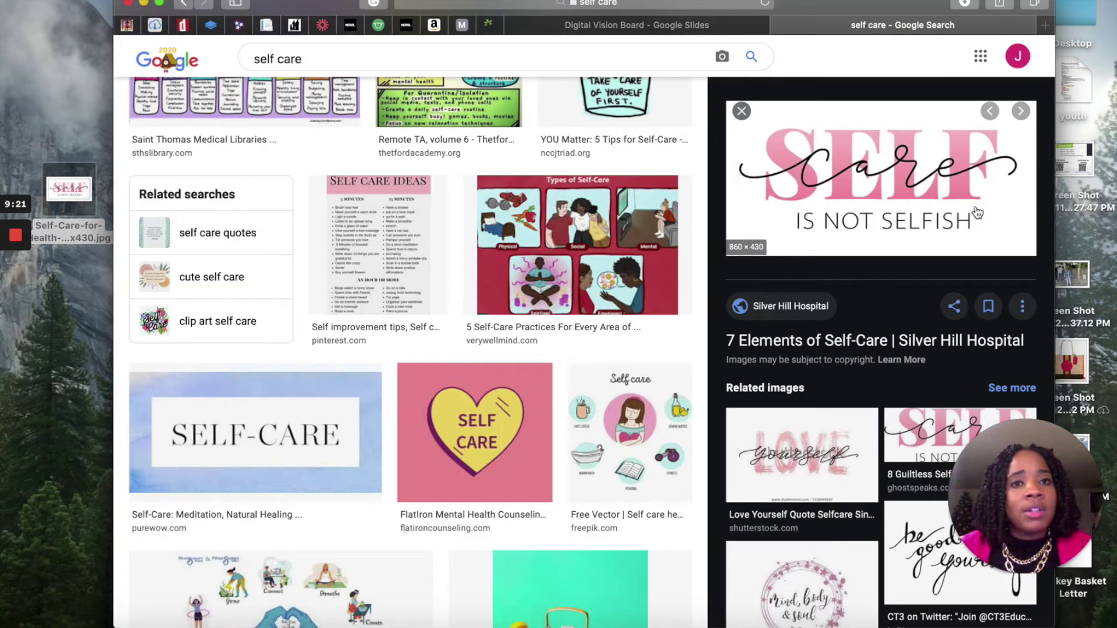
click(211, 25)
mouse_move(69, 187)
mouse_down()
mouse_move(384, 250)
mouse_move(524, 232)
mouse_up()
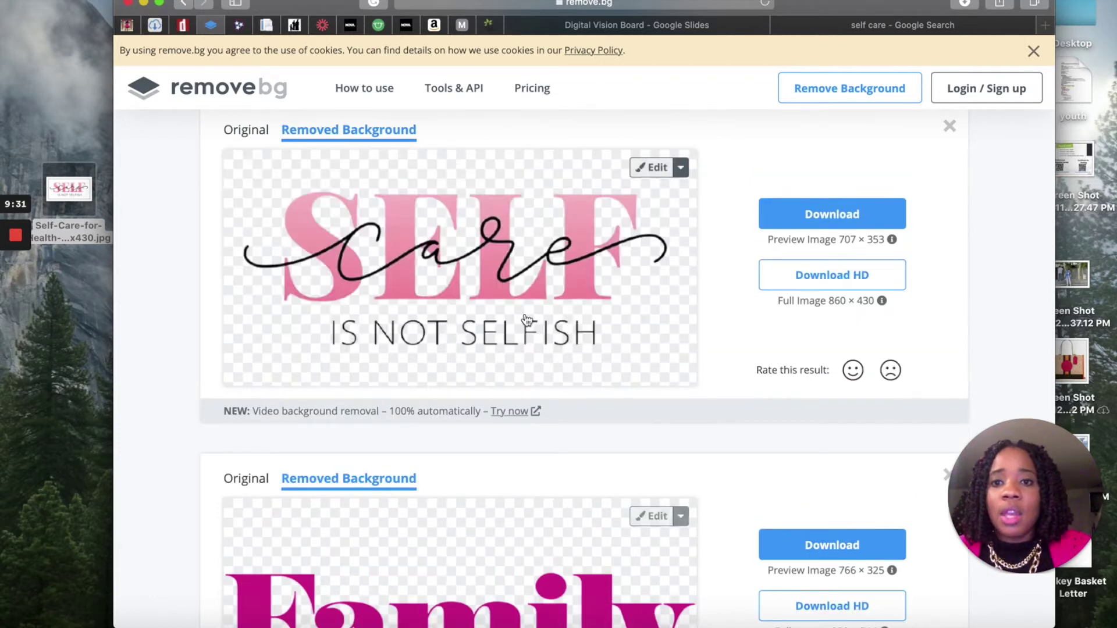
click(831, 216)
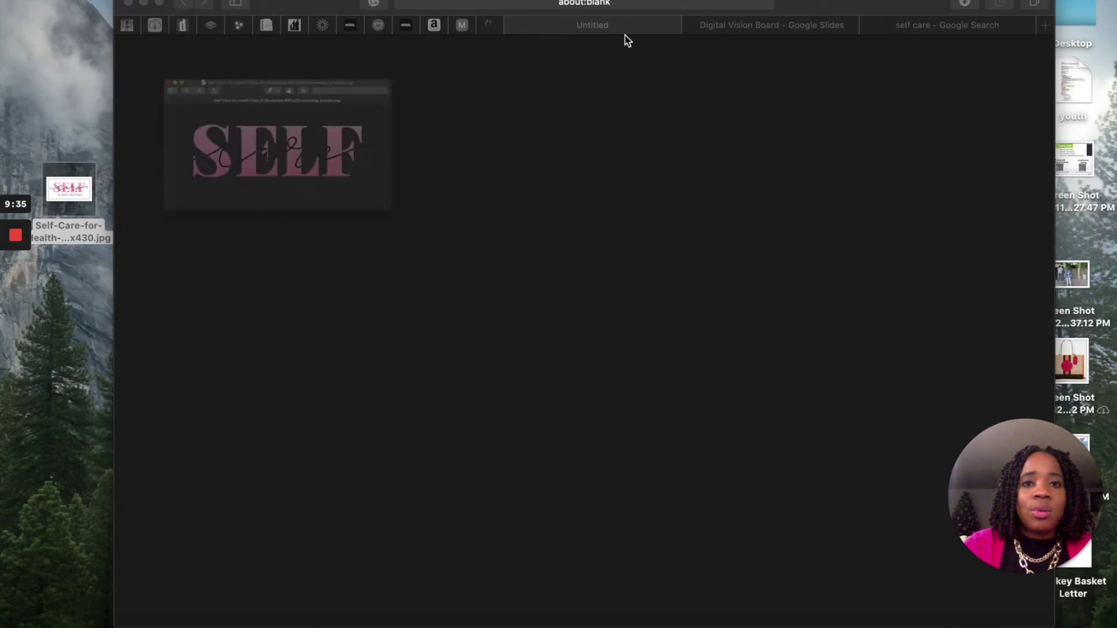
Add the background-free self-care PNG to the Google Slides page and shrink it to about 3.9 inches wide
click(911, 30)
click(762, 24)
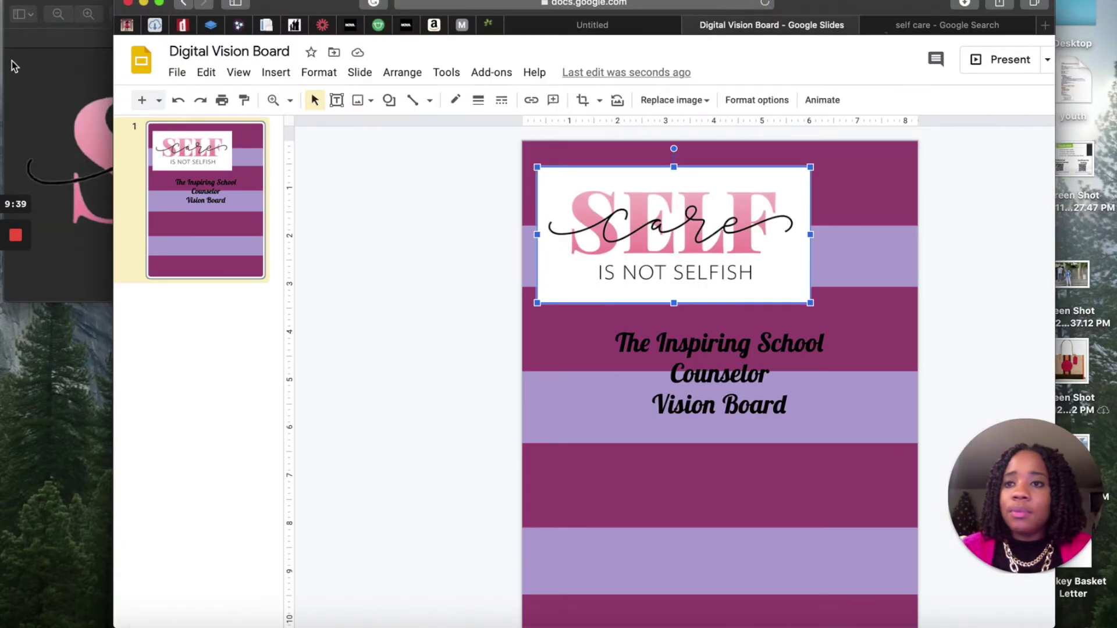
click(51, 69)
drag(102, 1, 570, 495)
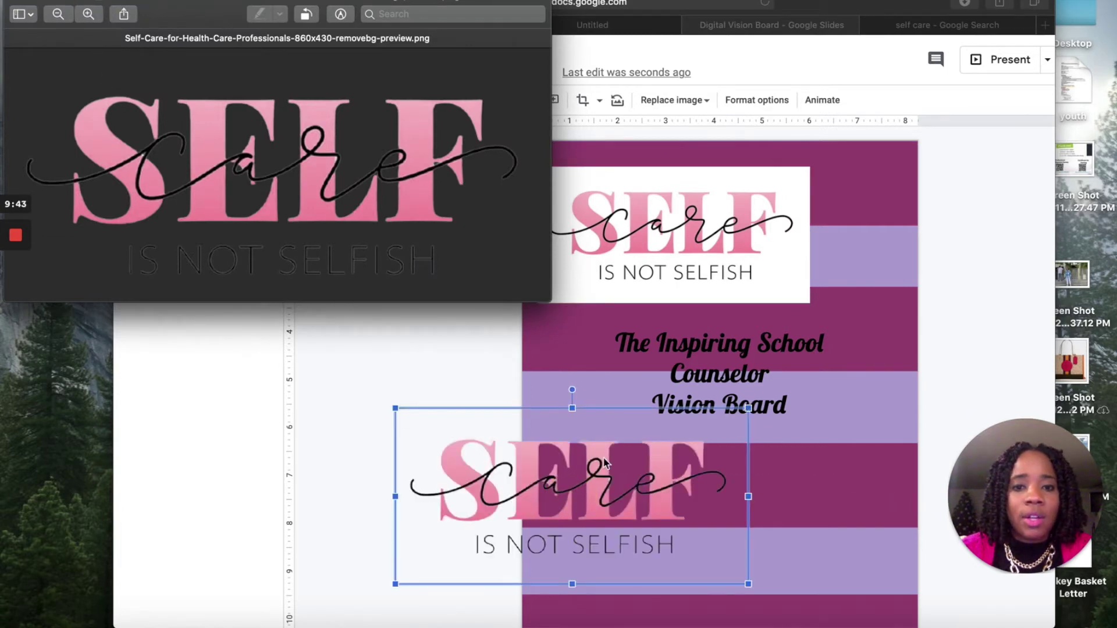
click(394, 411)
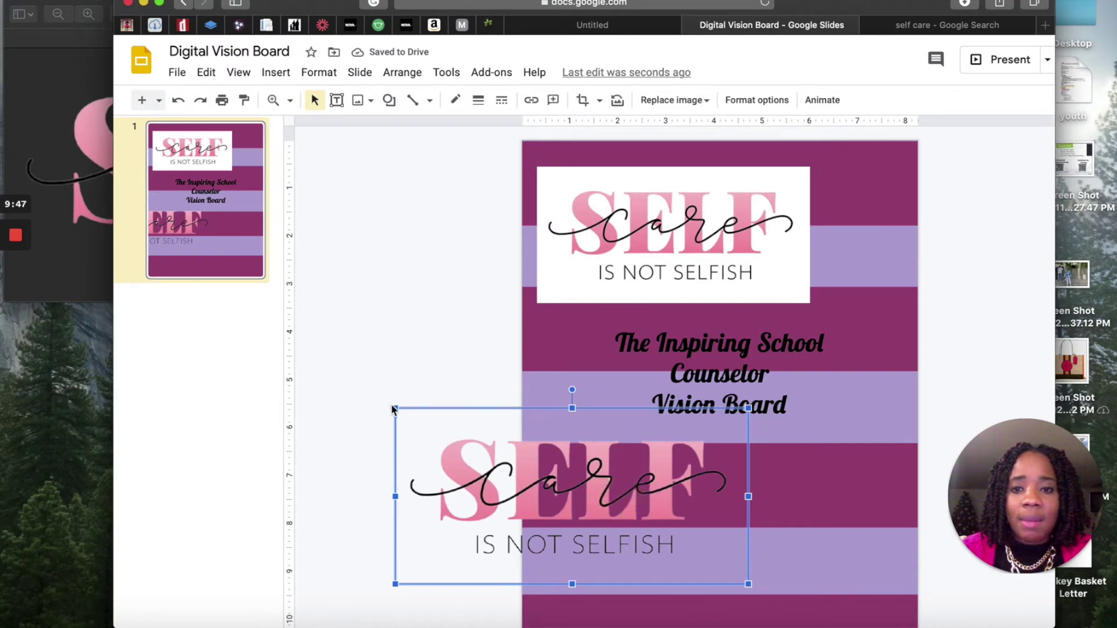
drag(396, 410, 669, 489)
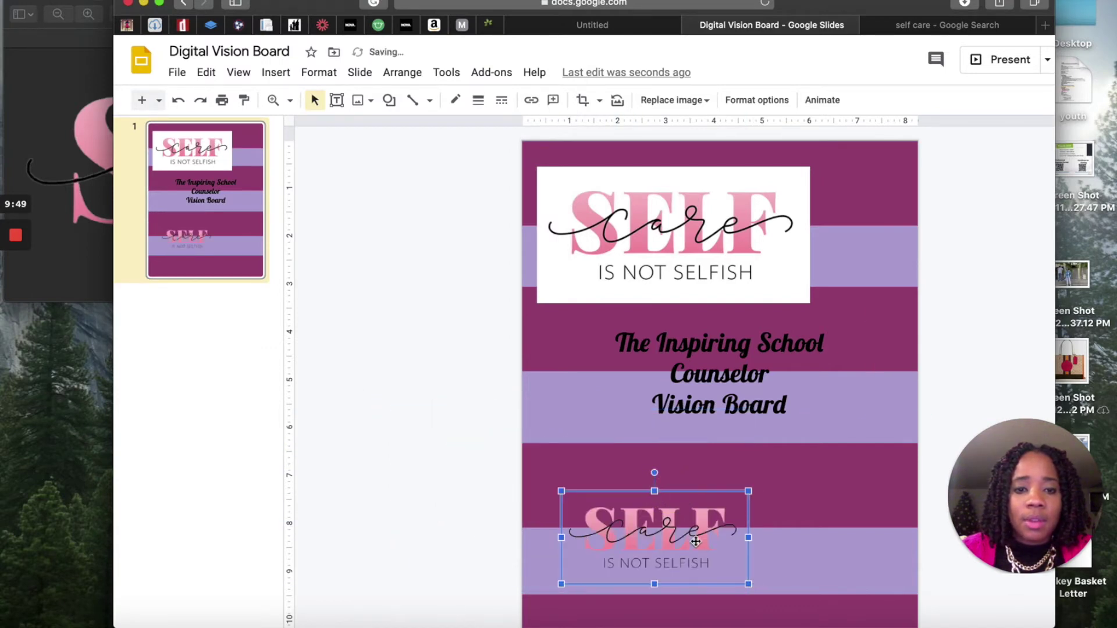
drag(678, 295, 842, 228)
Delete the white-background self-care image and move the transparent one to the slide's upper-left corner
click(698, 223)
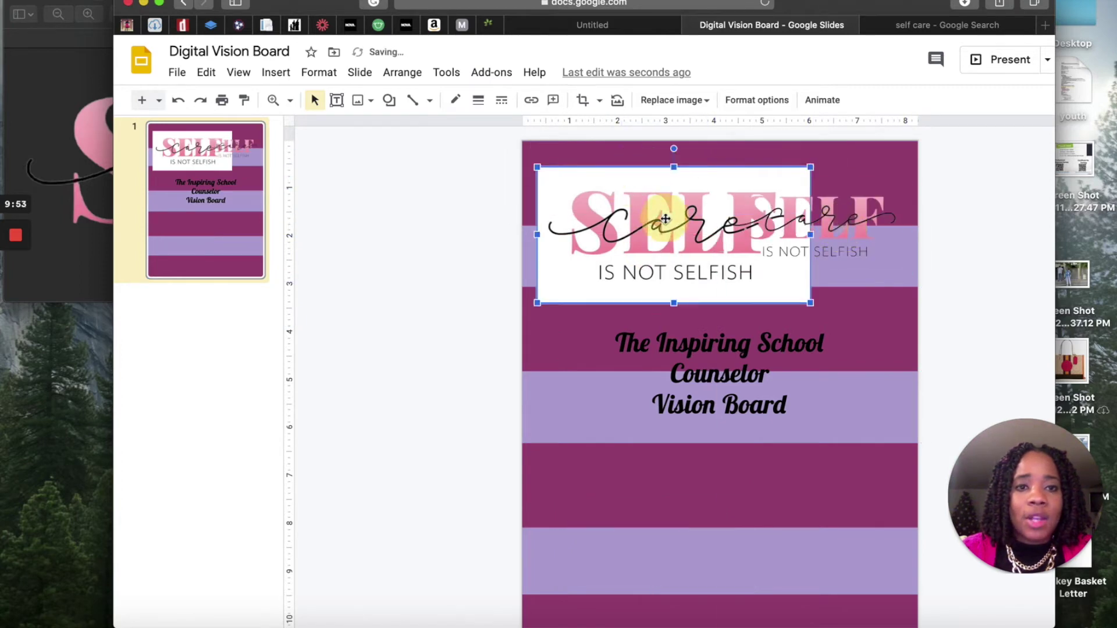
key(Delete)
drag(786, 213, 592, 183)
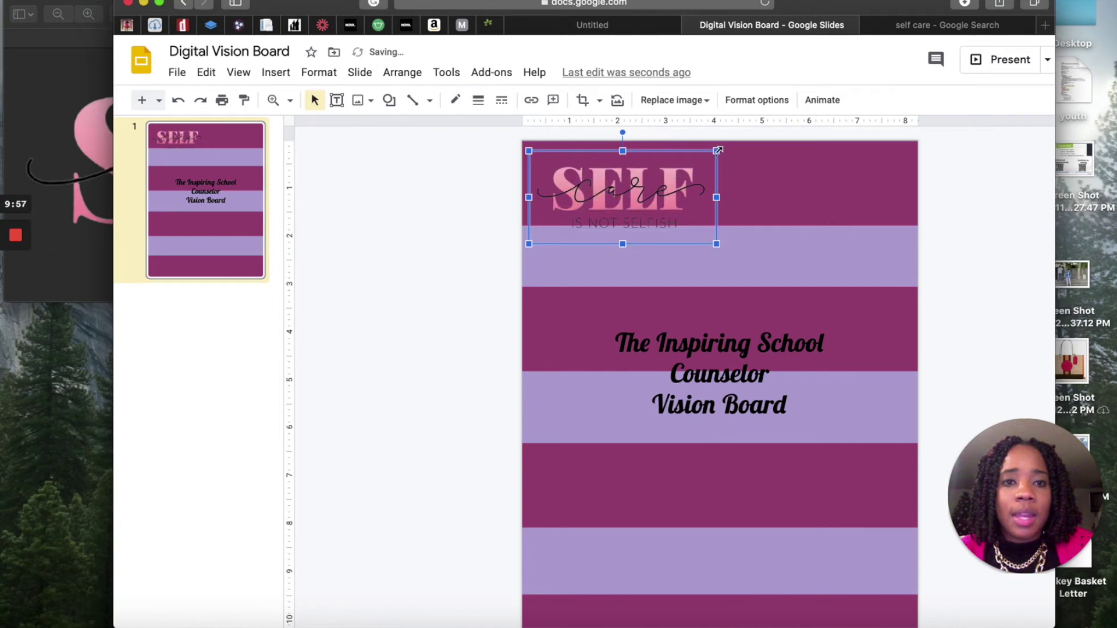
mouse_move(12, 310)
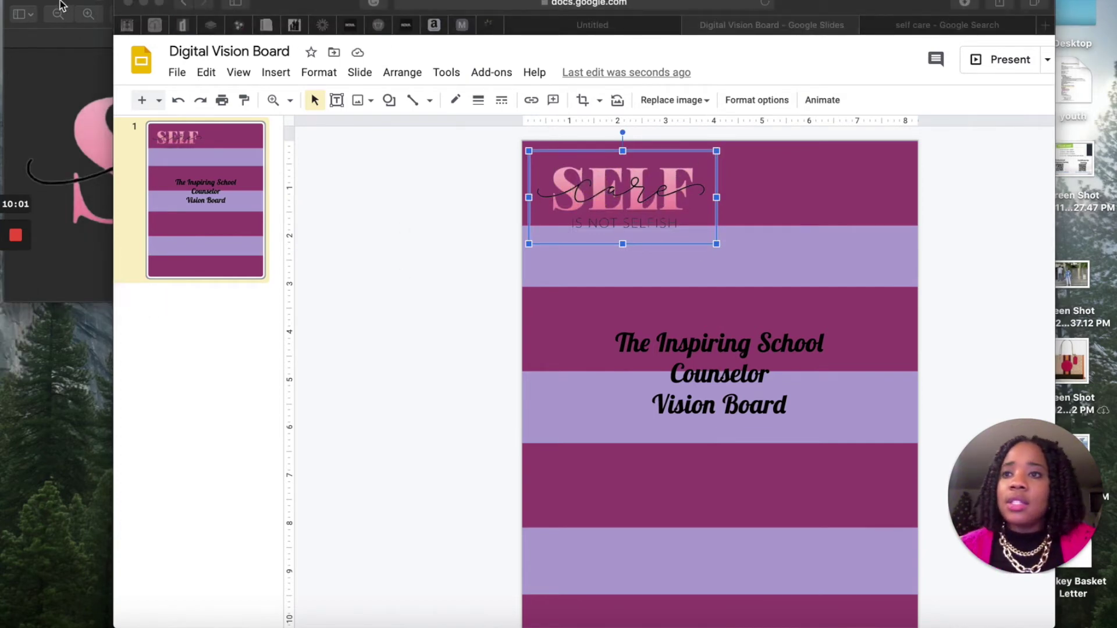
Shrink the self-care image to about 2.9 inches wide and nudge it closer to the slide's upper-left corner
click(14, 2)
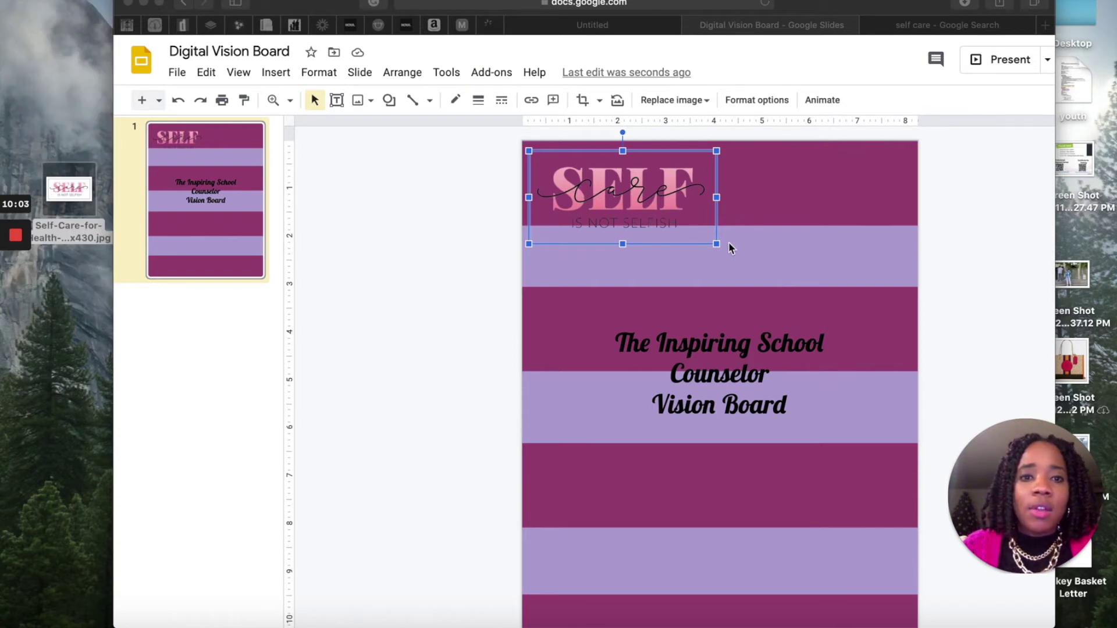
drag(716, 244, 640, 198)
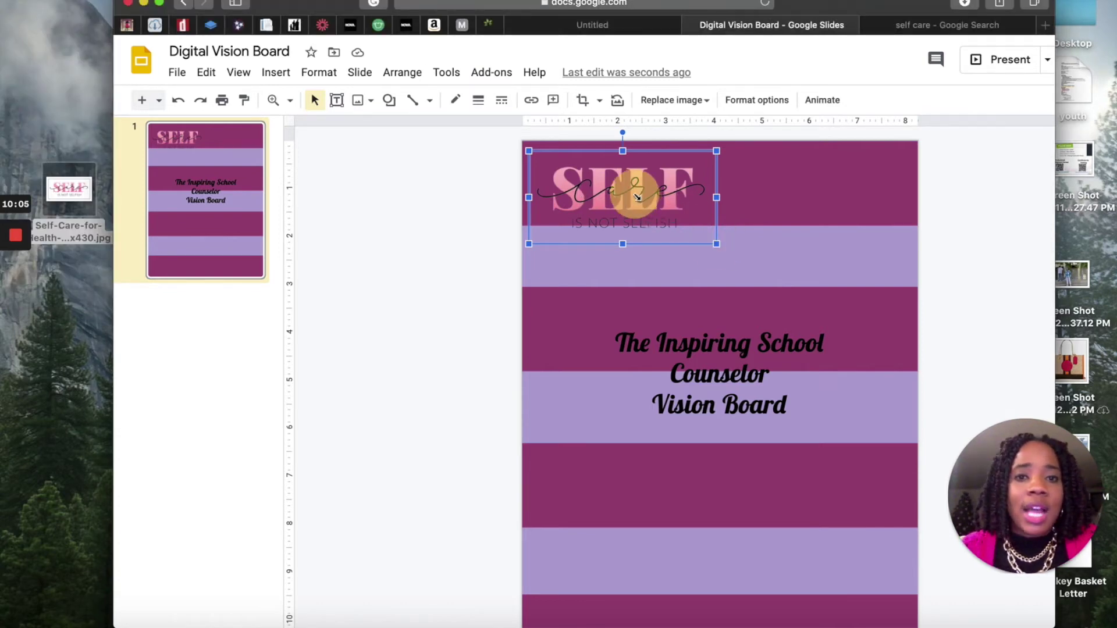
drag(716, 244, 644, 224)
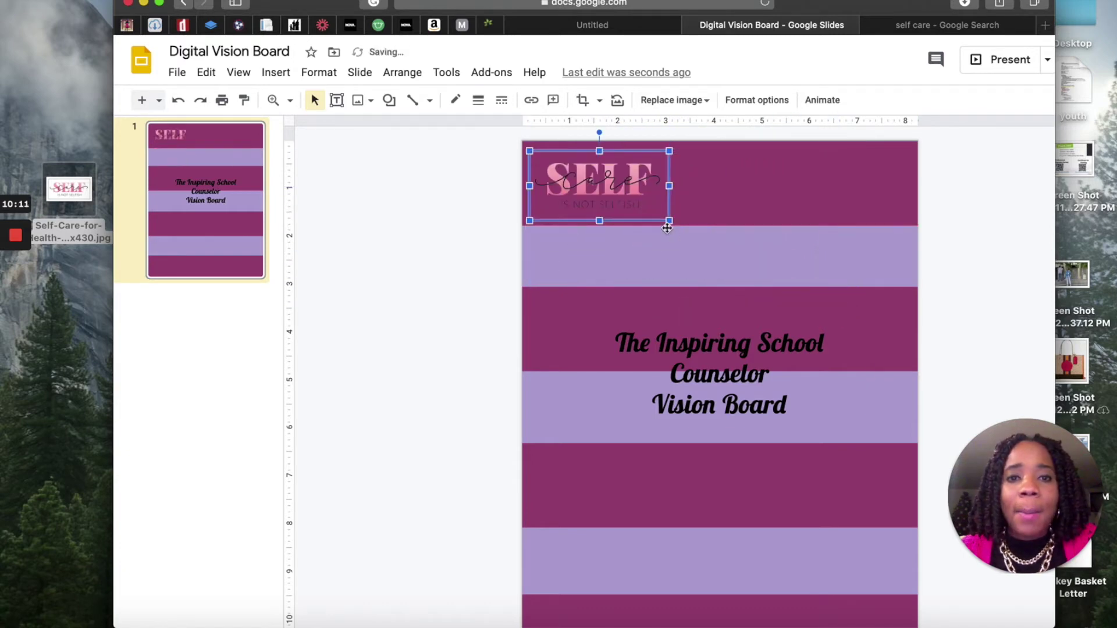
drag(584, 152, 578, 145)
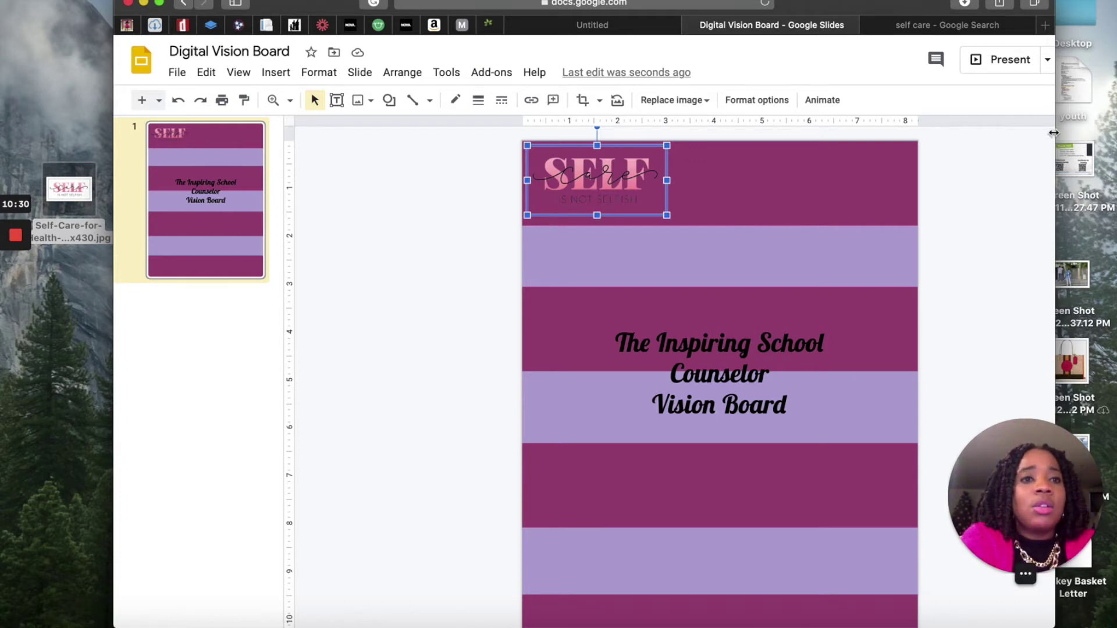
Run a Google image search for "excersise equipment" in the existing search results page
click(965, 27)
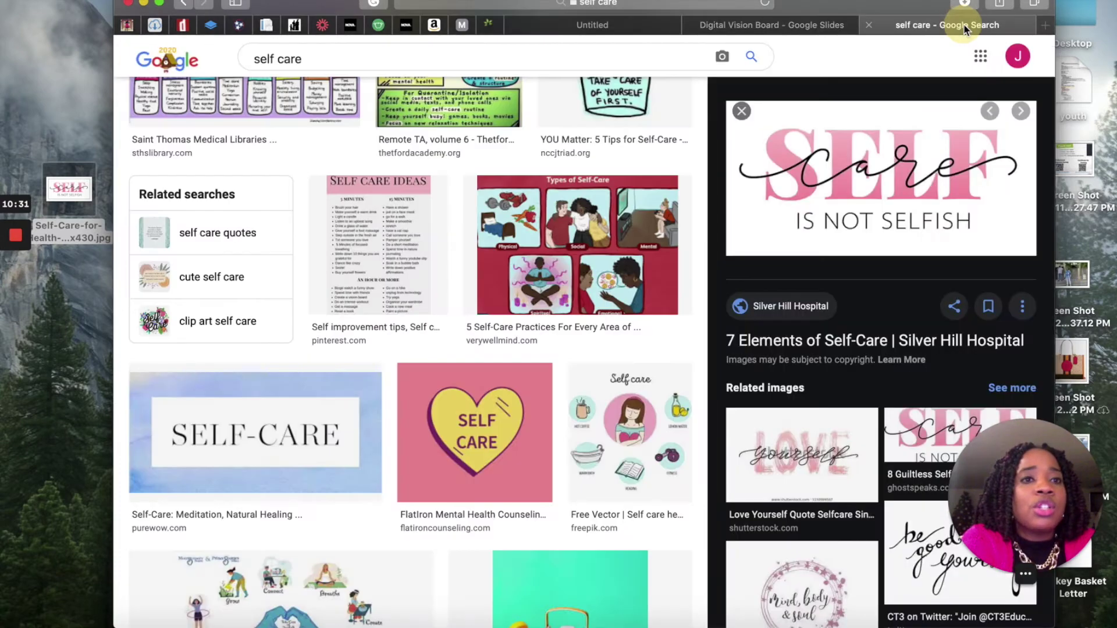
click(546, 53)
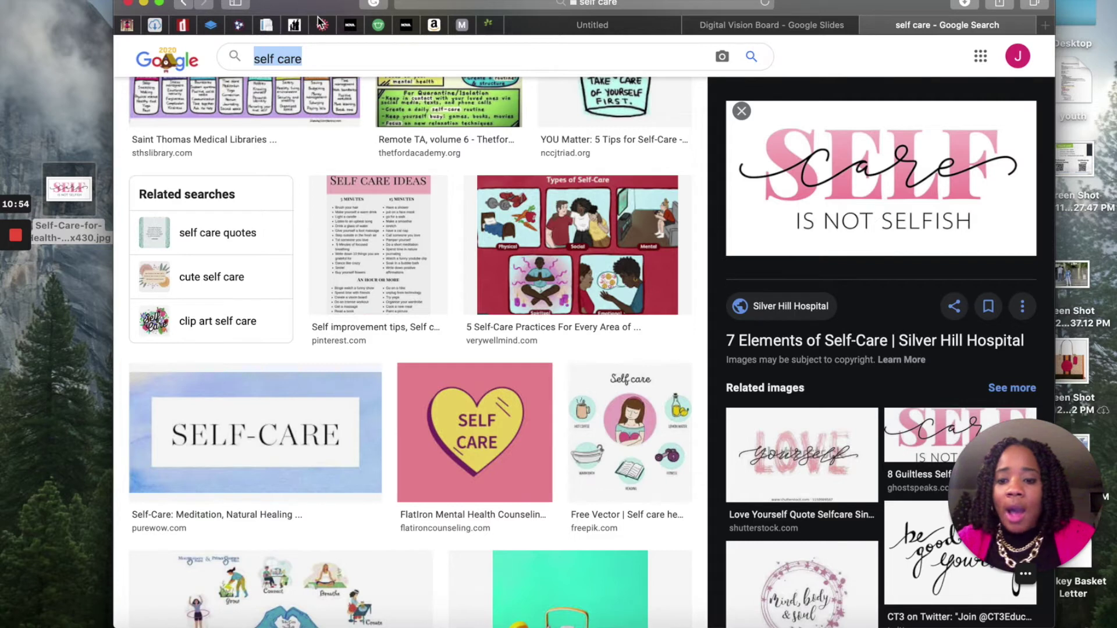
text(excers)
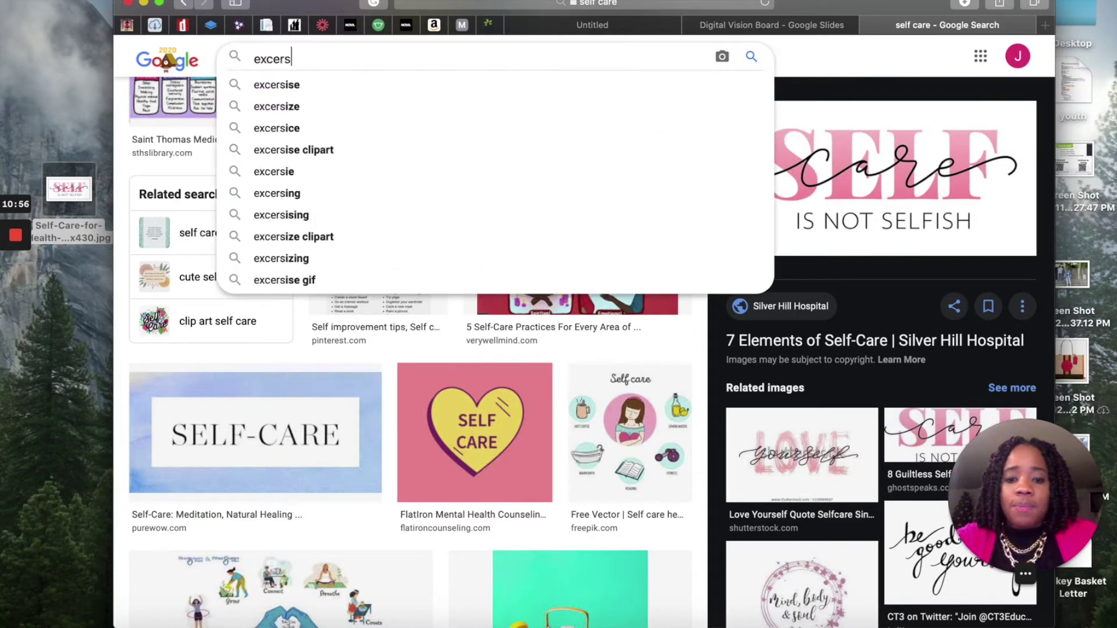
text(ise eqqupi,emt)
key(BackSpace)
key(BackSpace)
key(BackSpace)
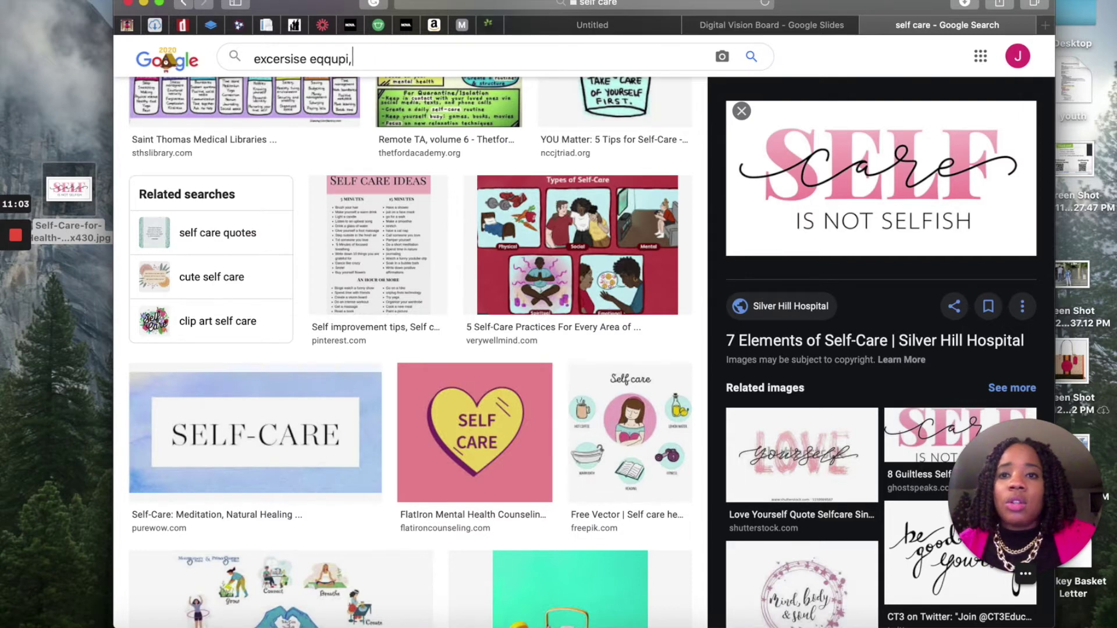
key(BackSpace)
key(BackSpace)
key(BackSpace)
key(BackSpace)
key(BackSpace)
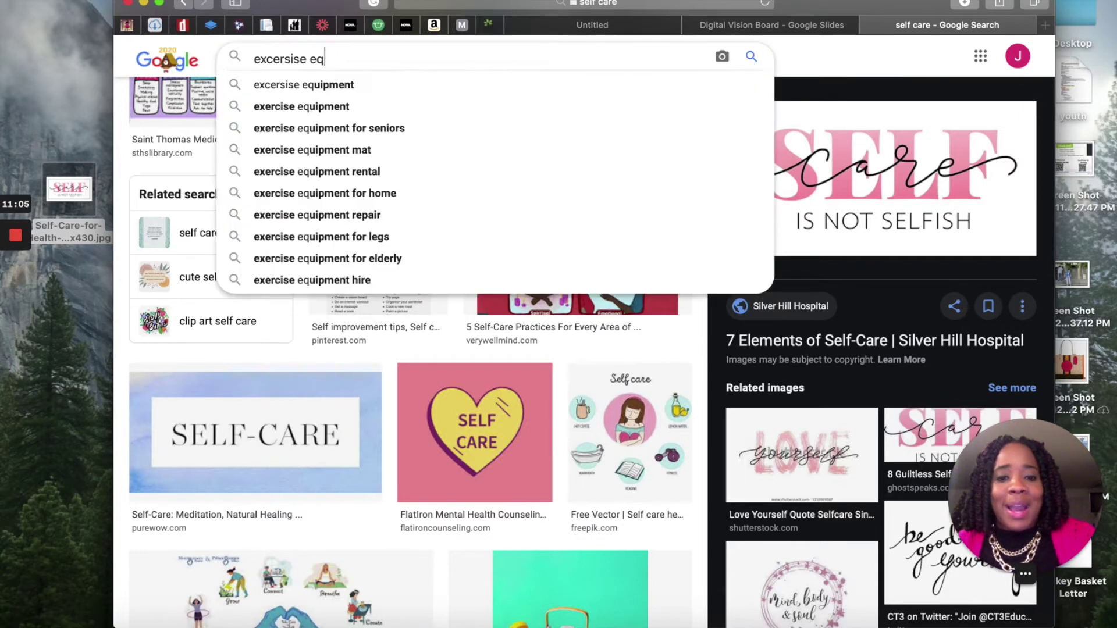
text(uip)
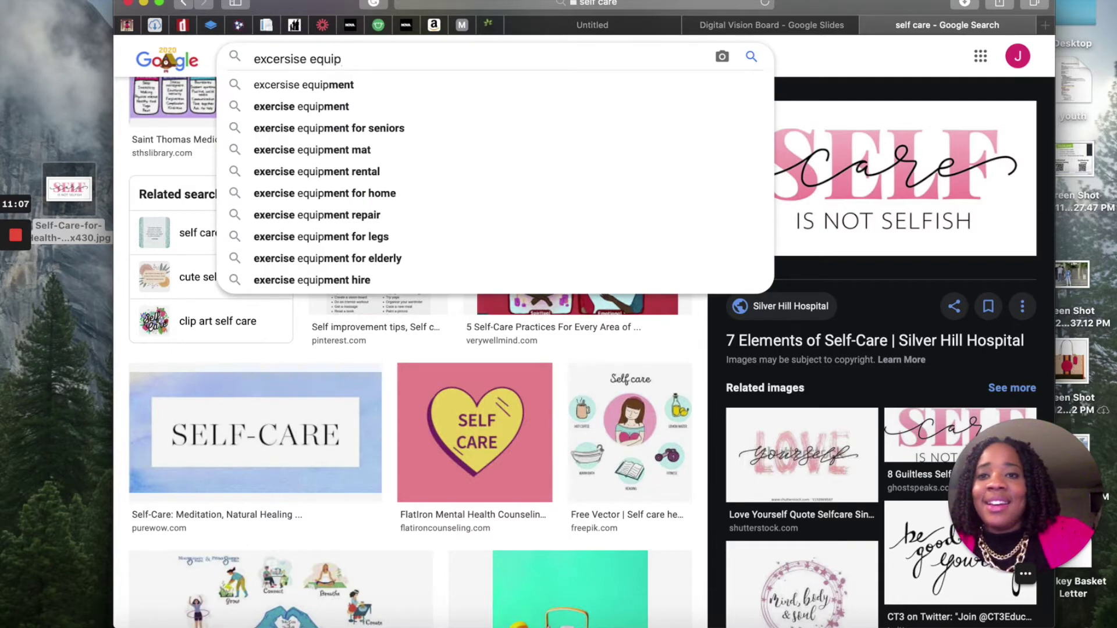
click(298, 82)
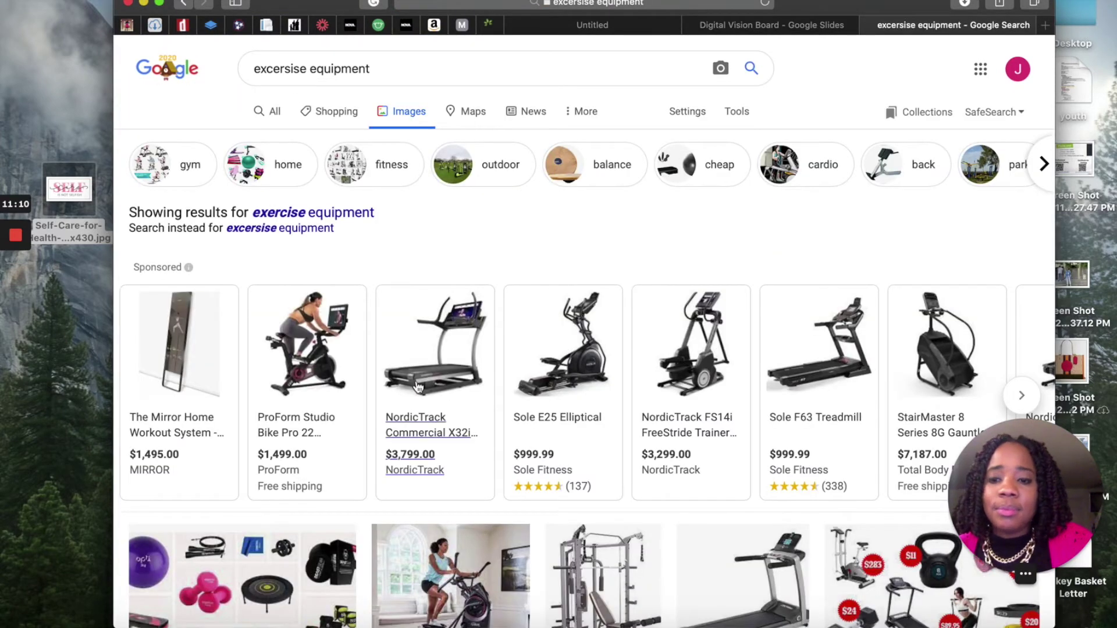
Open the Life Fitness T3 treadmill picture from the image results and save it to the desktop
scroll(417, 386, down, 5)
scroll(417, 386, down, 5)
scroll(418, 387, up, 4)
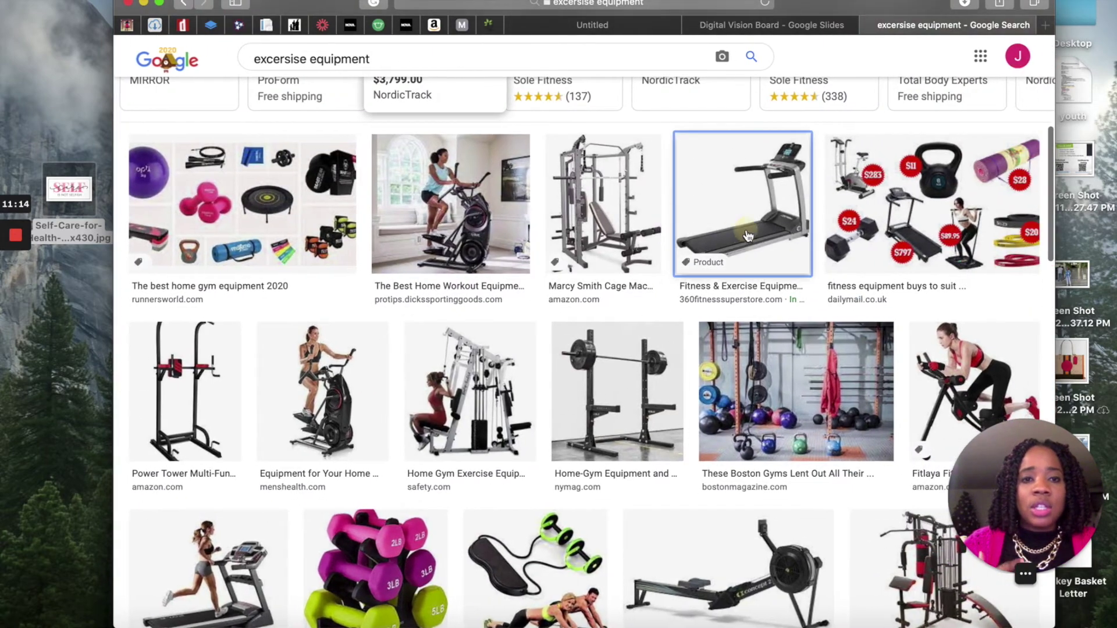
click(747, 234)
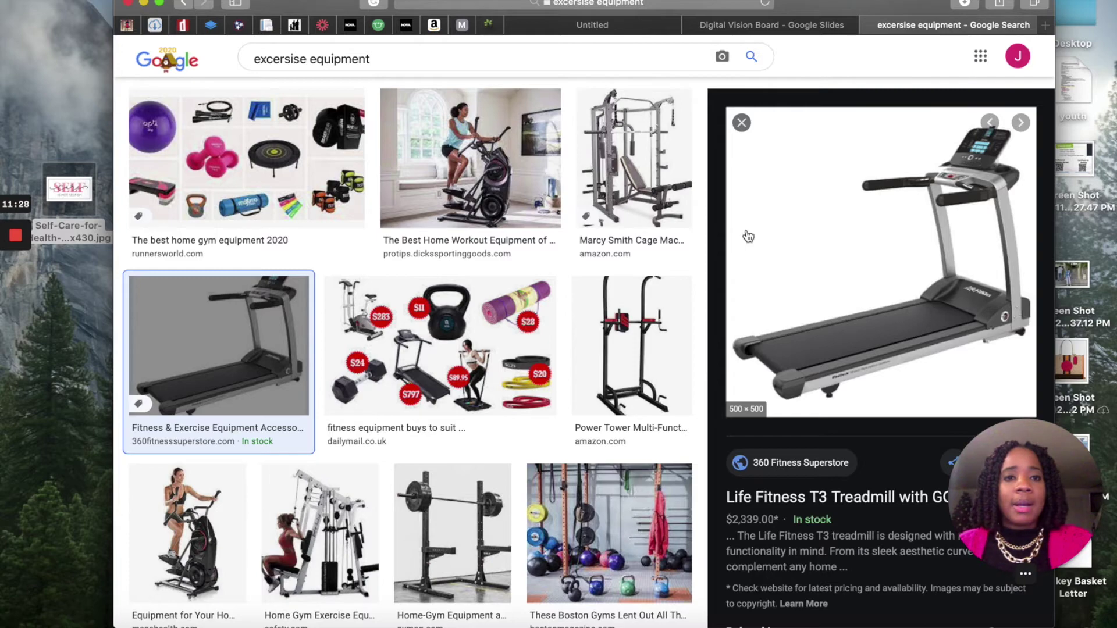
drag(861, 228, 50, 330)
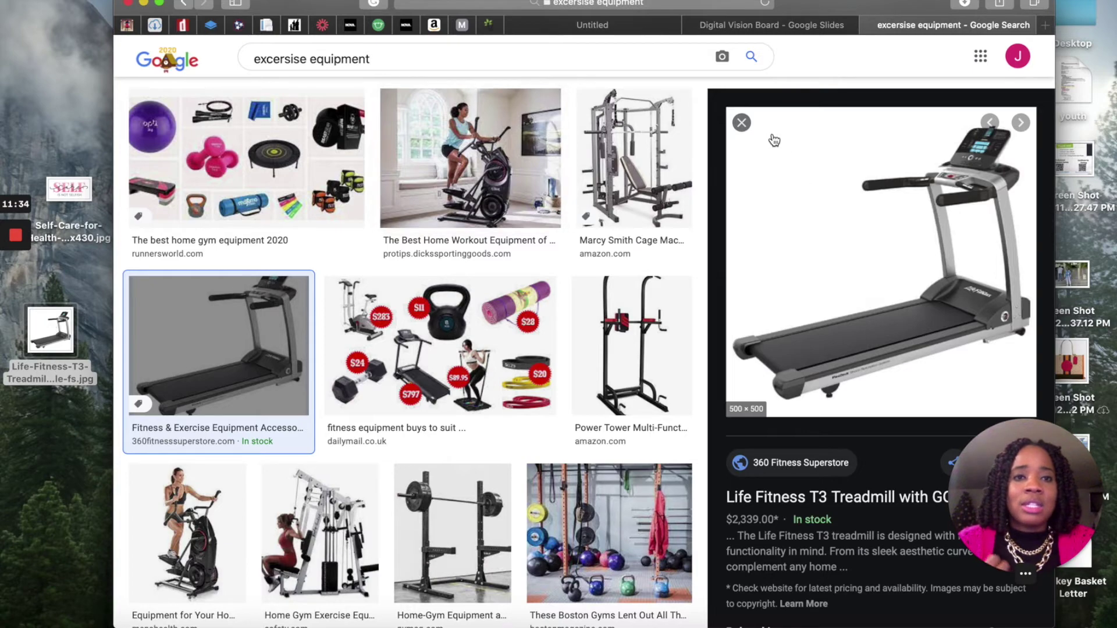
Place the saved treadmill image on the Google Slides page, shrunk to about 1.2 inches wide, below the self-care image
click(770, 29)
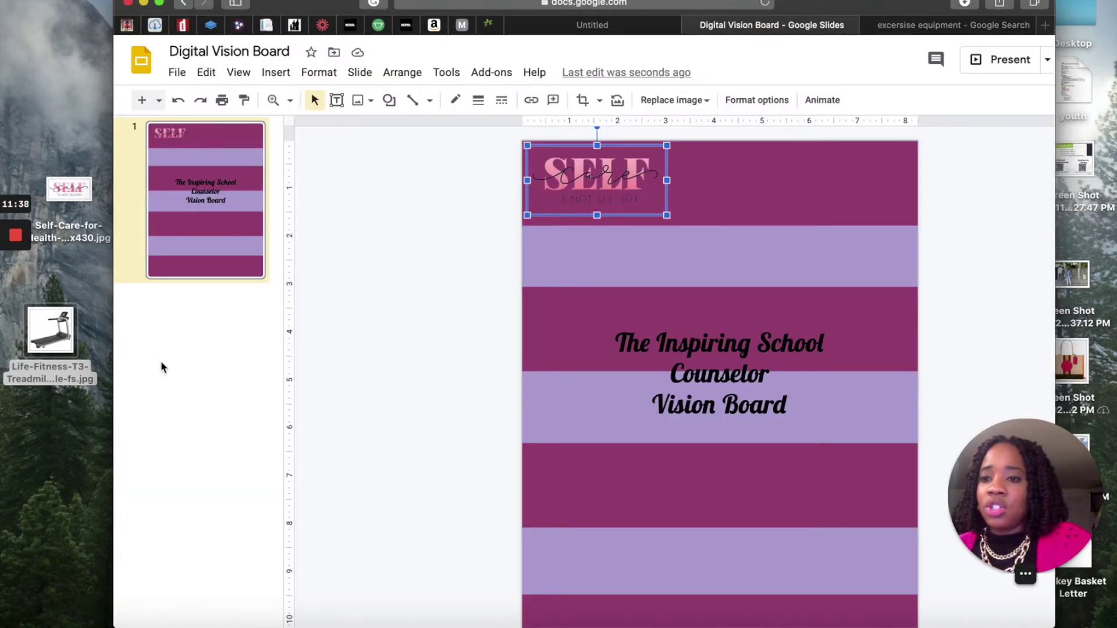
drag(41, 334, 601, 280)
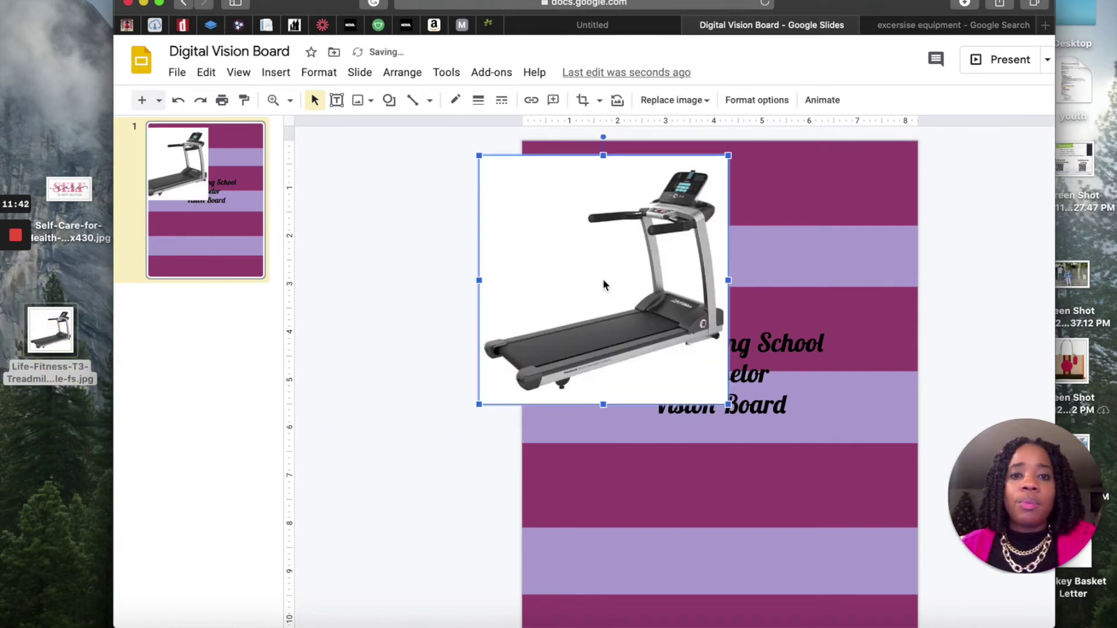
drag(479, 156, 624, 268)
drag(668, 310, 633, 276)
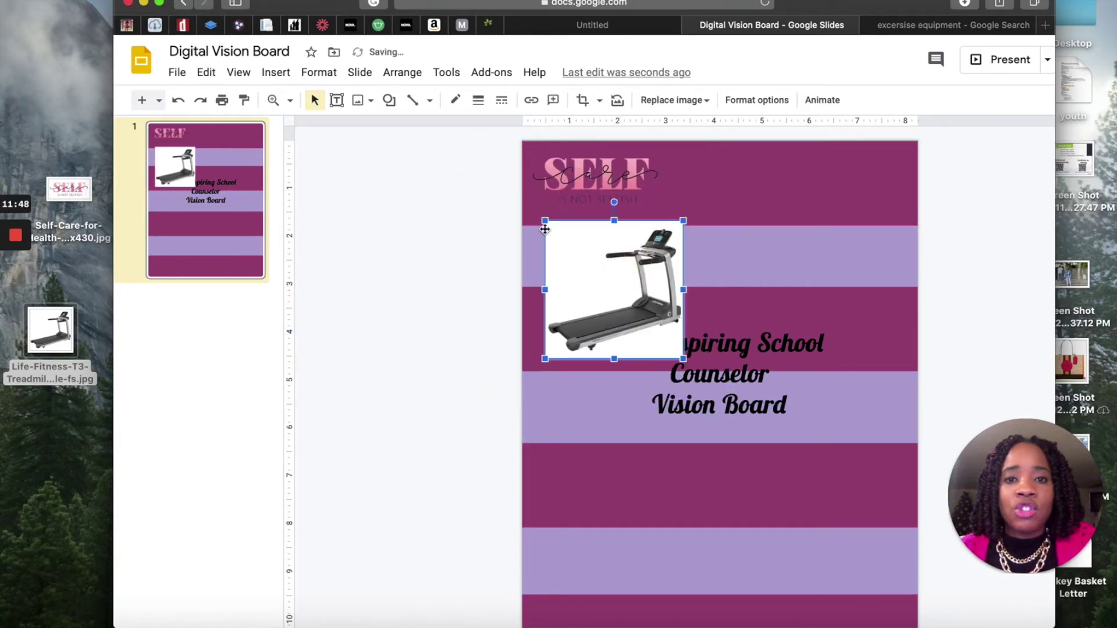
drag(545, 220, 608, 283)
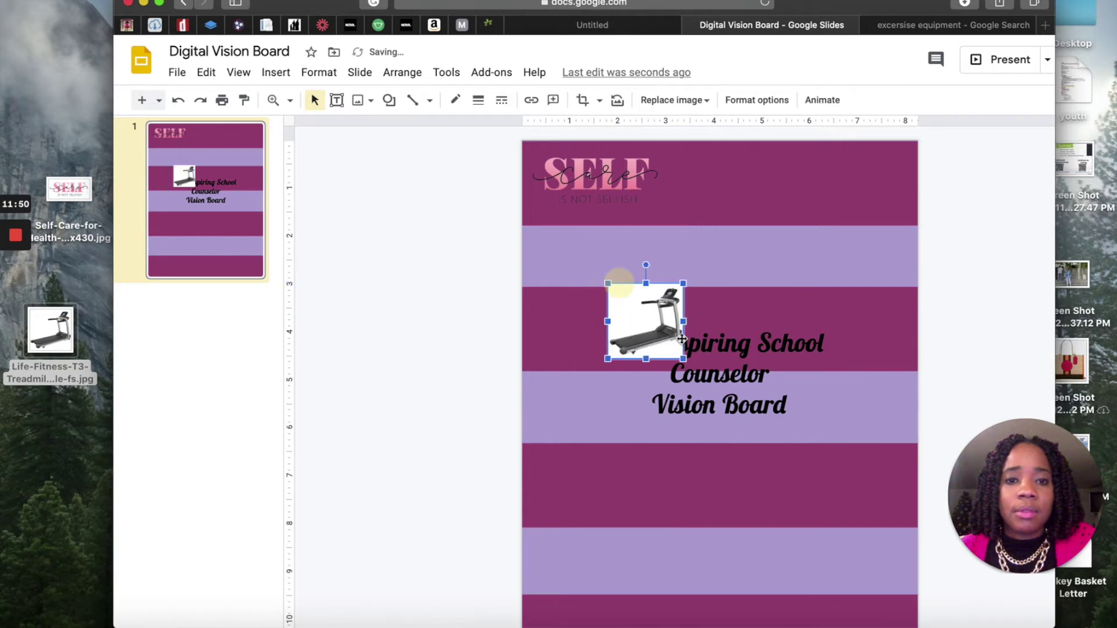
drag(658, 333, 576, 274)
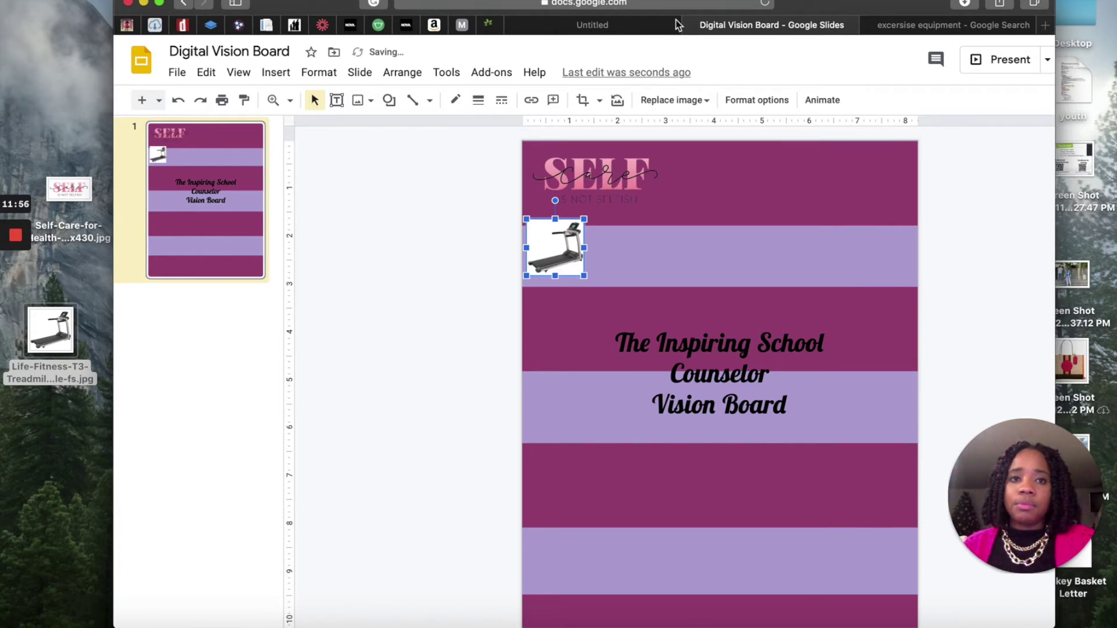
click(638, 255)
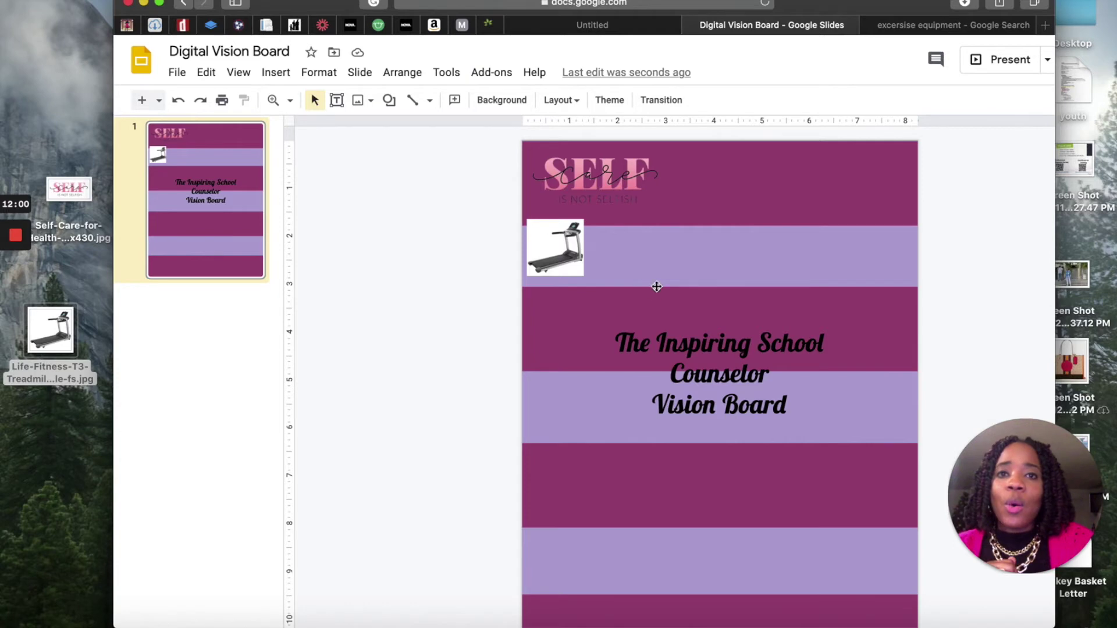
Open an additional browser tab, then return to the vision board and enlarge the treadmill image to about 1.3 inches wide
click(554, 252)
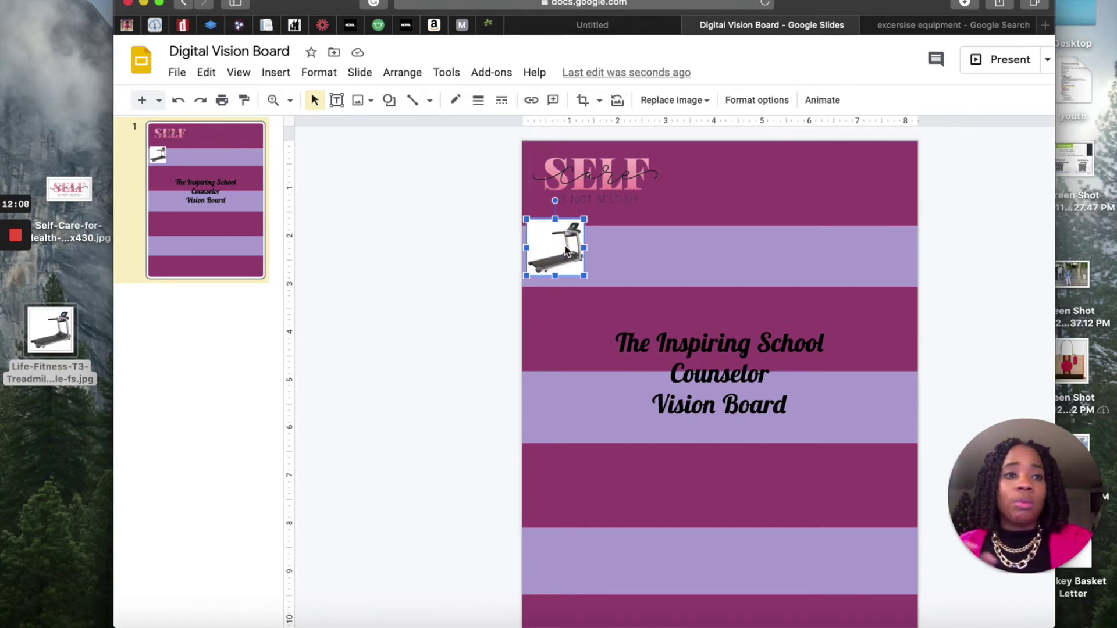
click(1045, 25)
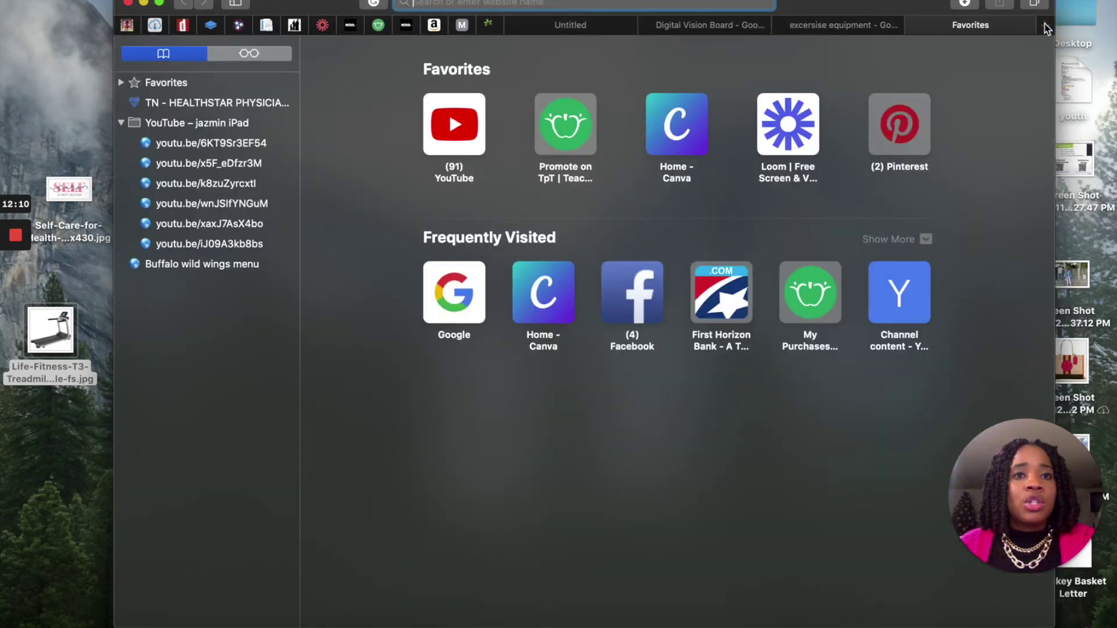
click(569, 27)
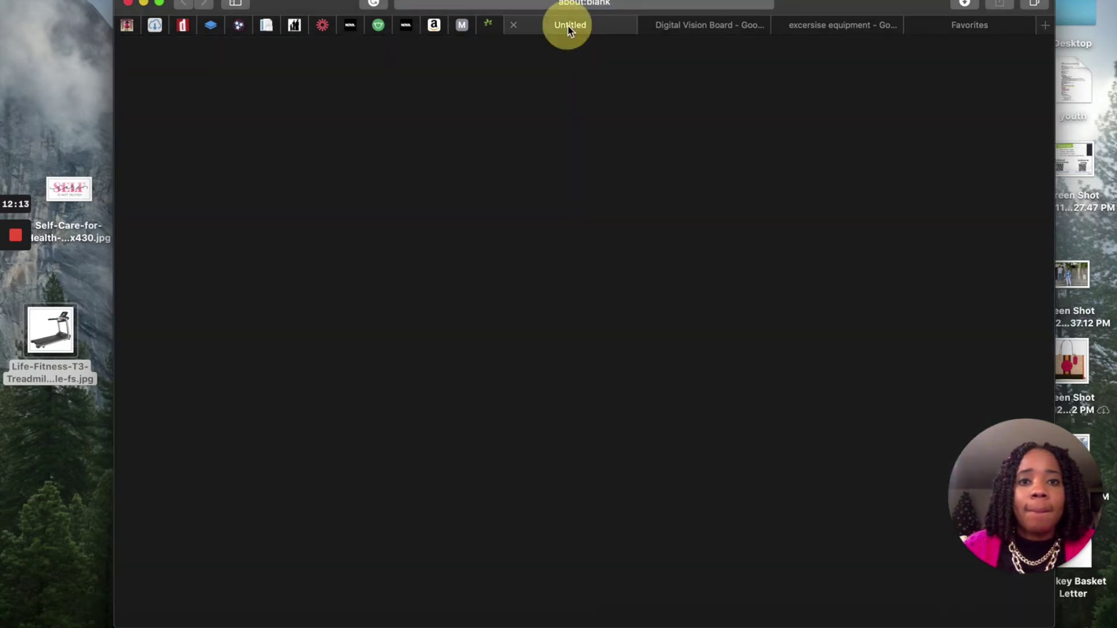
click(698, 25)
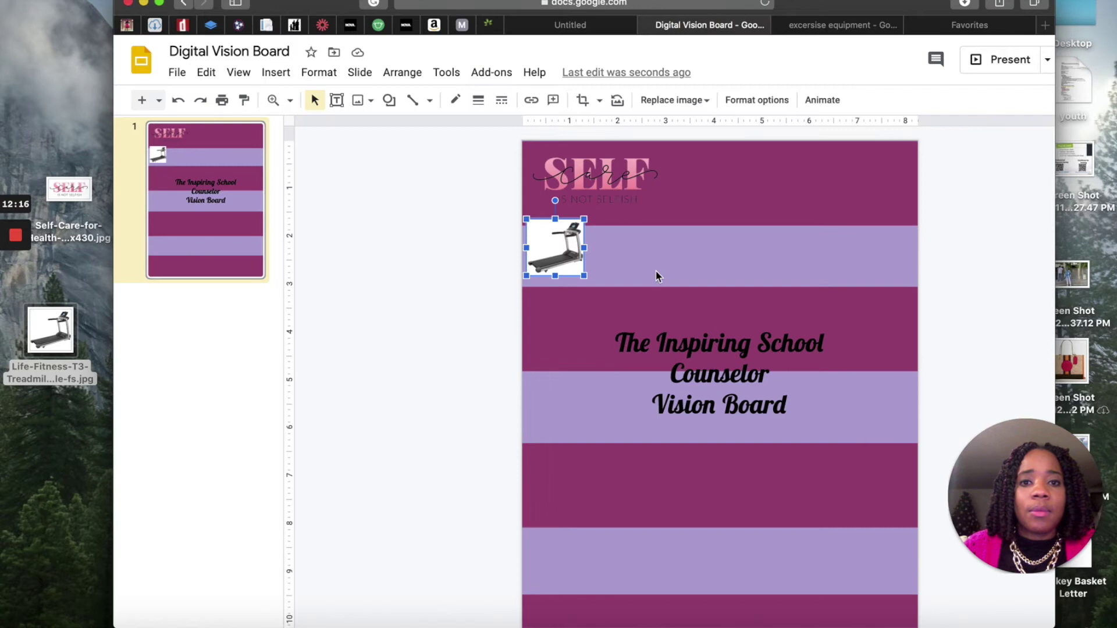
drag(584, 275, 588, 280)
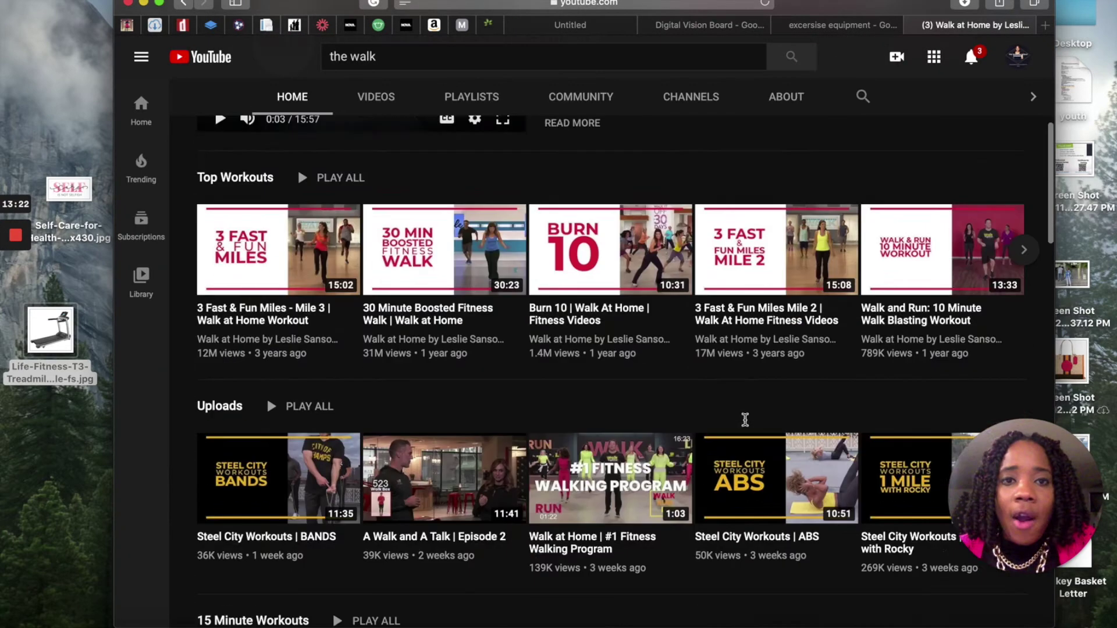
Browse the Walk at Home YouTube channel and open the Week 2 Bonus Burn Upper Body Workout video
scroll(745, 418, down, 8)
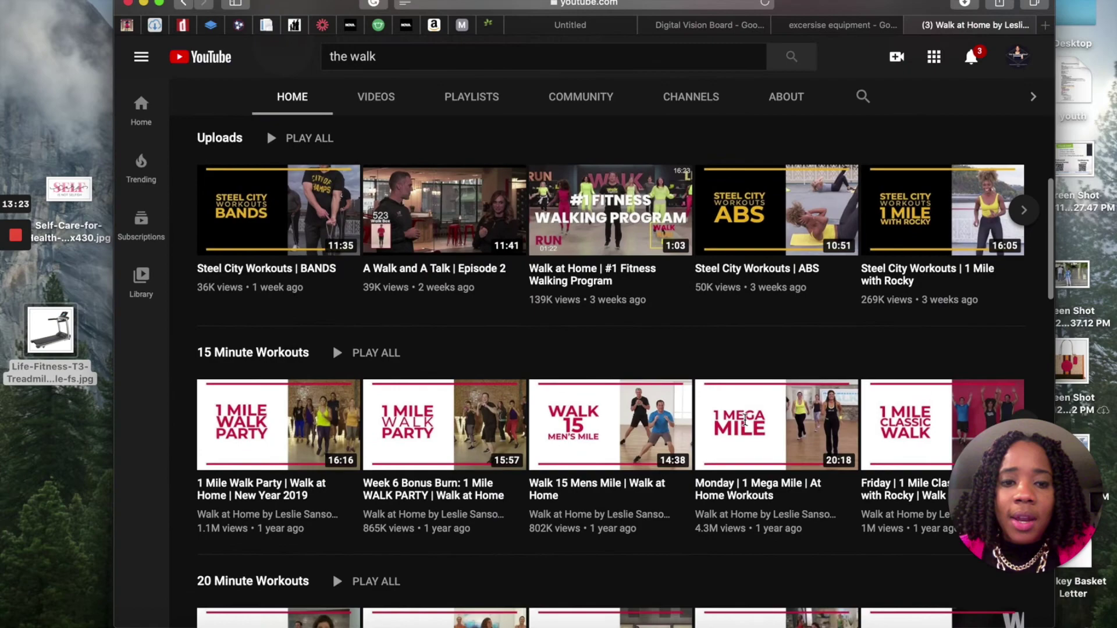
scroll(745, 419, down, 6)
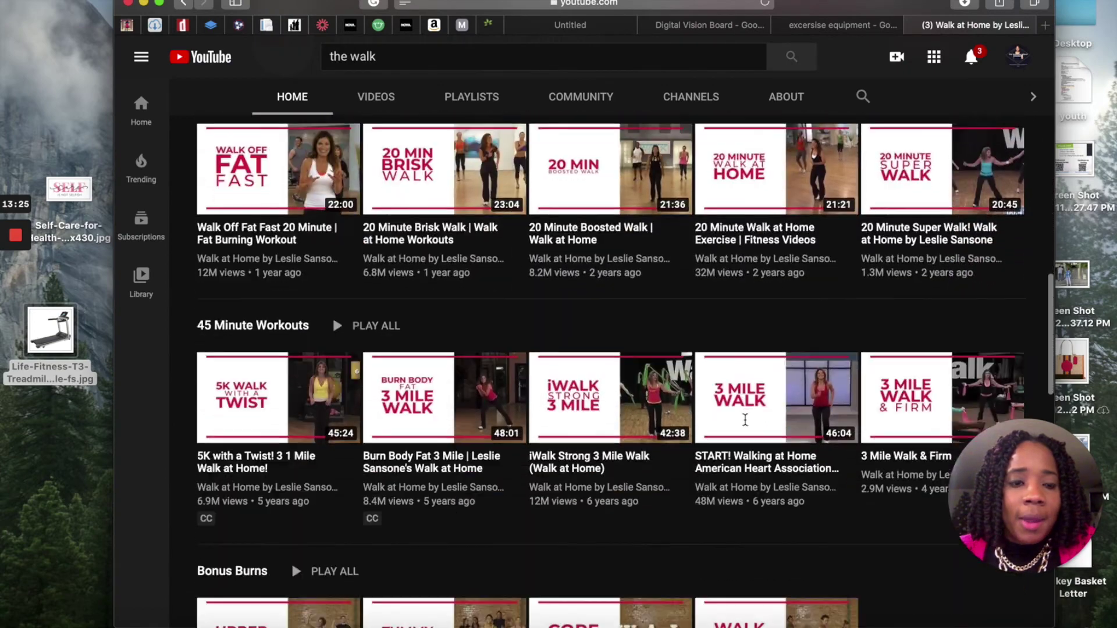
scroll(745, 420, down, 5)
scroll(744, 420, up, 4)
scroll(745, 420, down, 10)
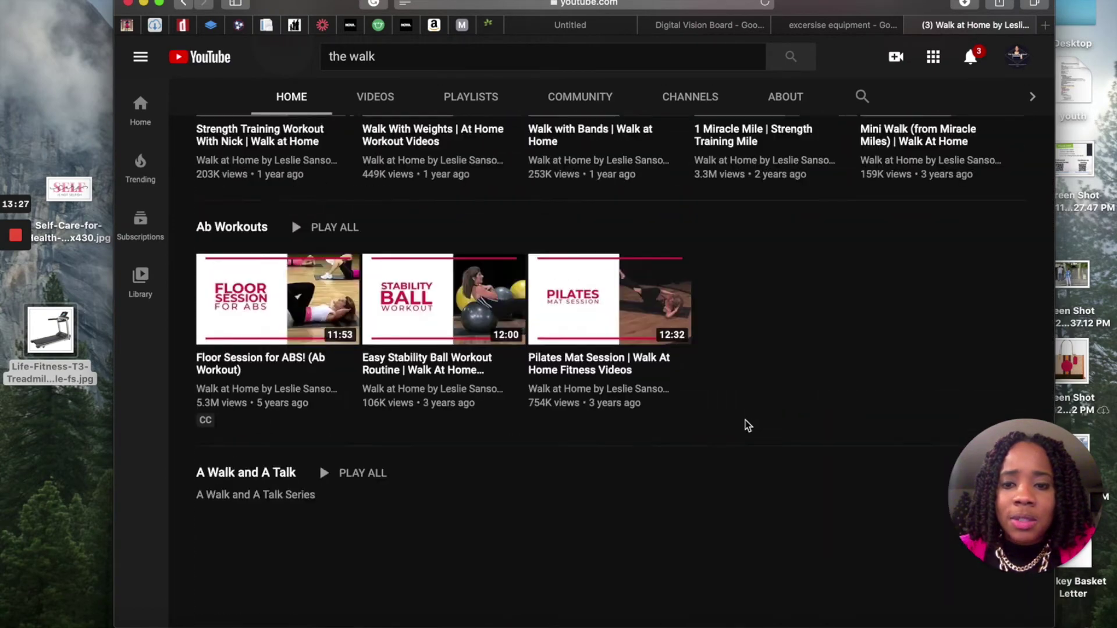
scroll(747, 426, up, 9)
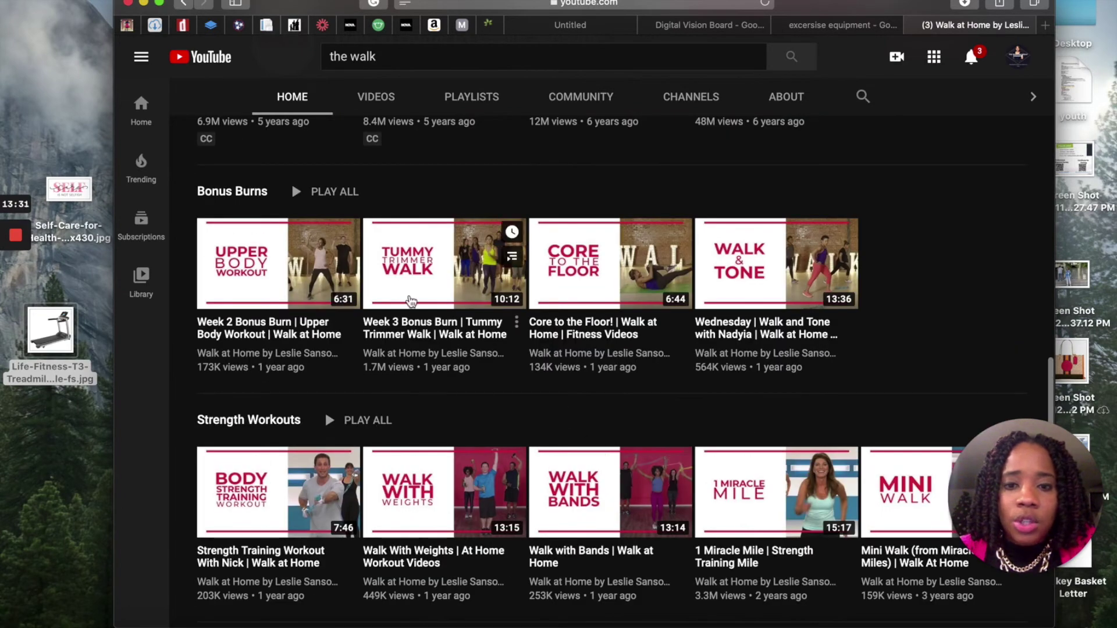
click(309, 258)
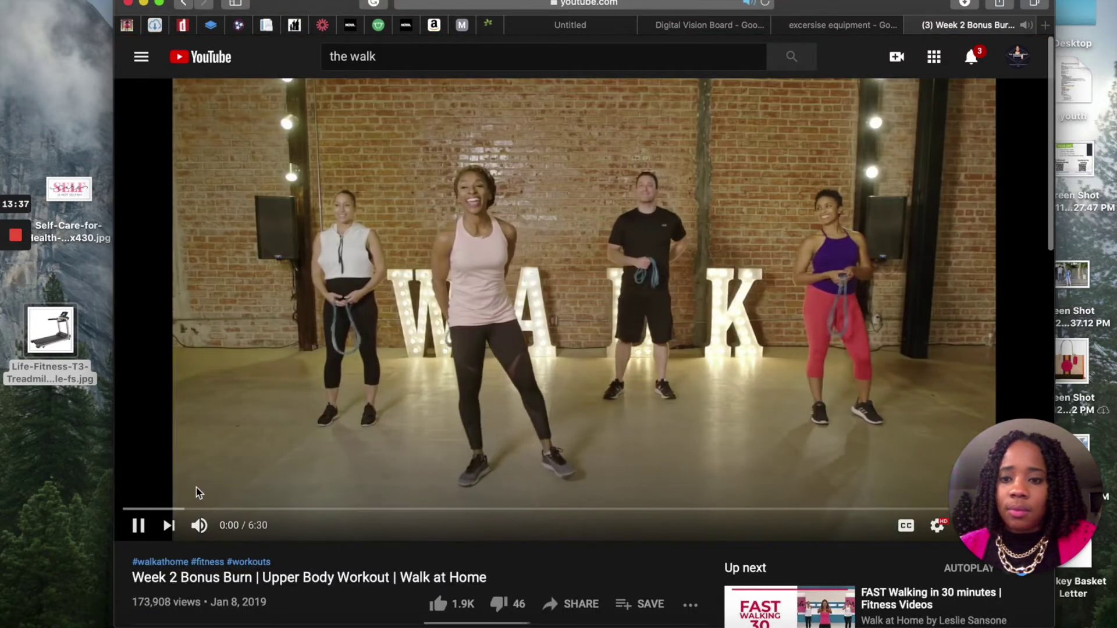
Pause the upper body workout video and open its sharing options
click(139, 525)
scroll(587, 486, down, 3)
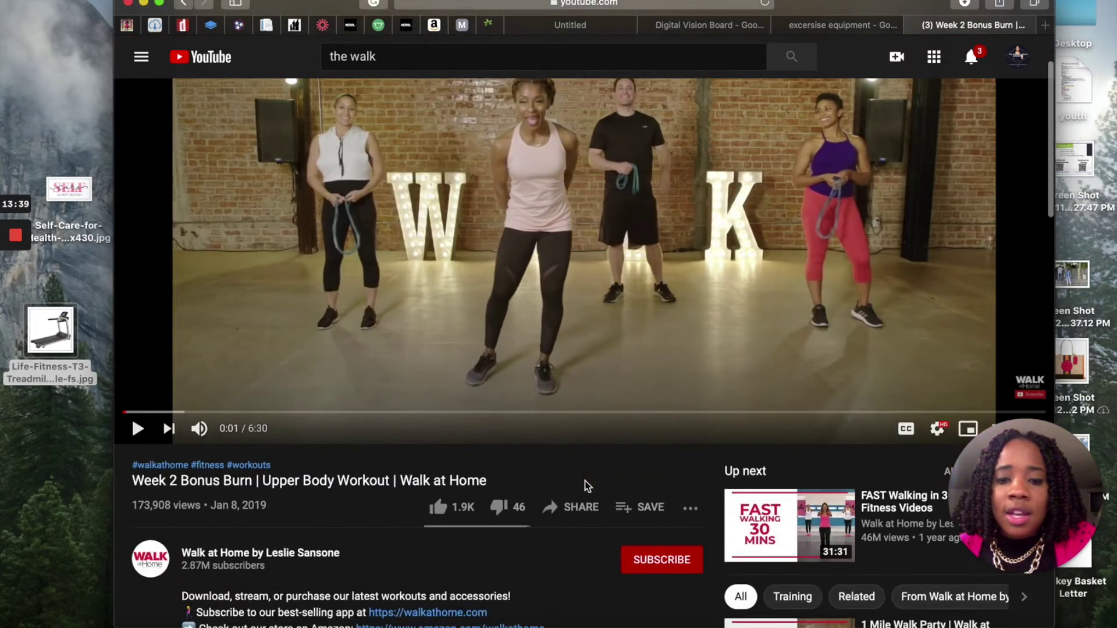
click(588, 502)
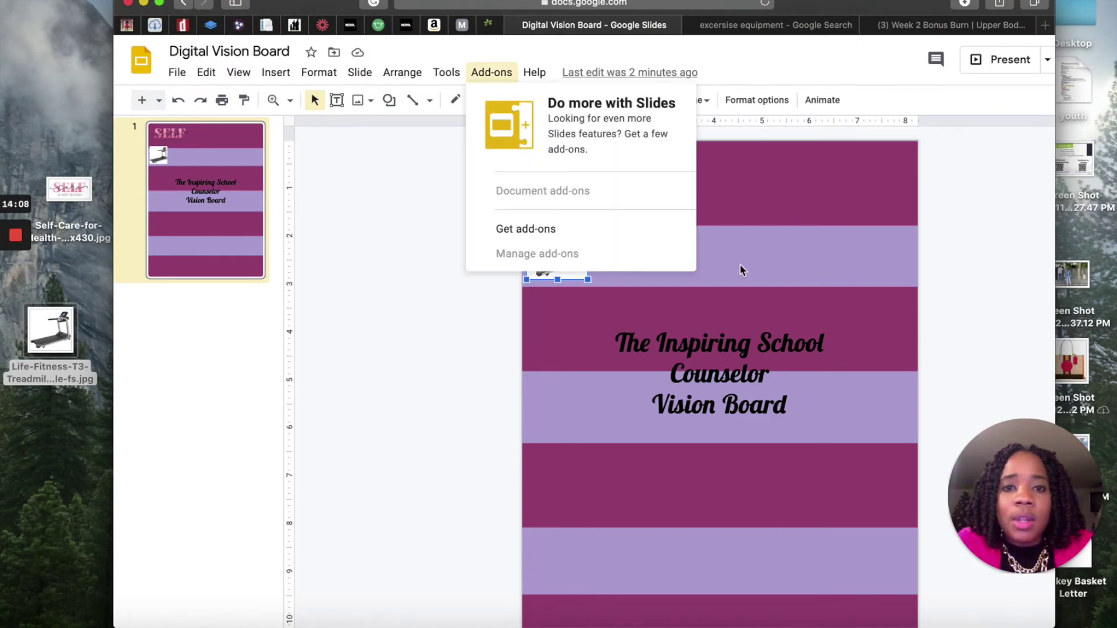
Link the treadmill image on the vision board to the copied YouTube address of the upper body workout video
click(741, 270)
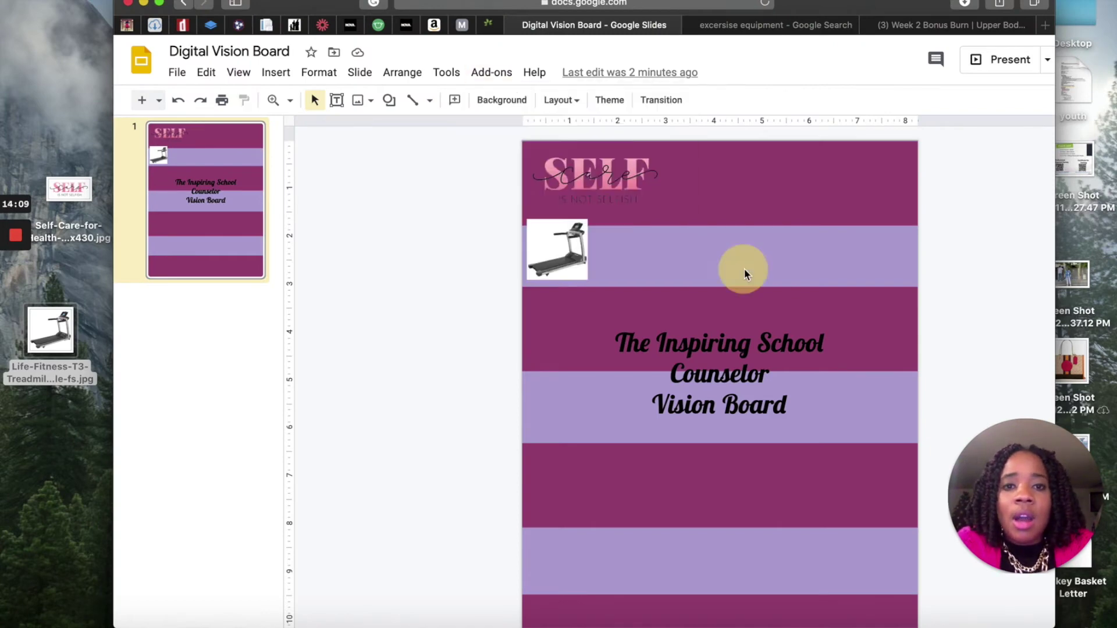
click(561, 241)
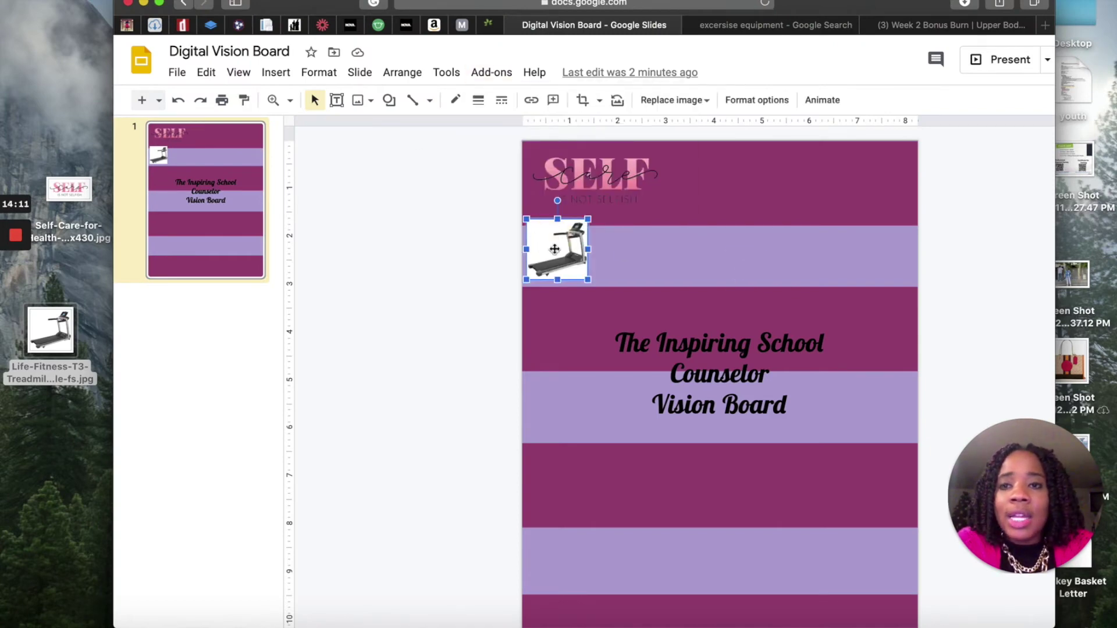
click(276, 72)
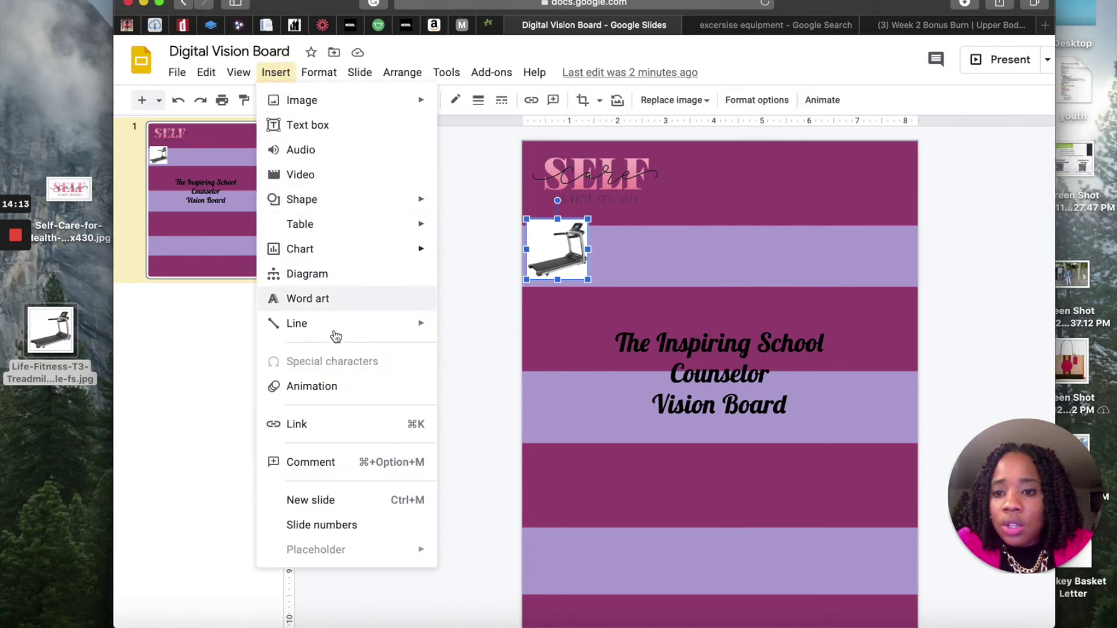
click(299, 424)
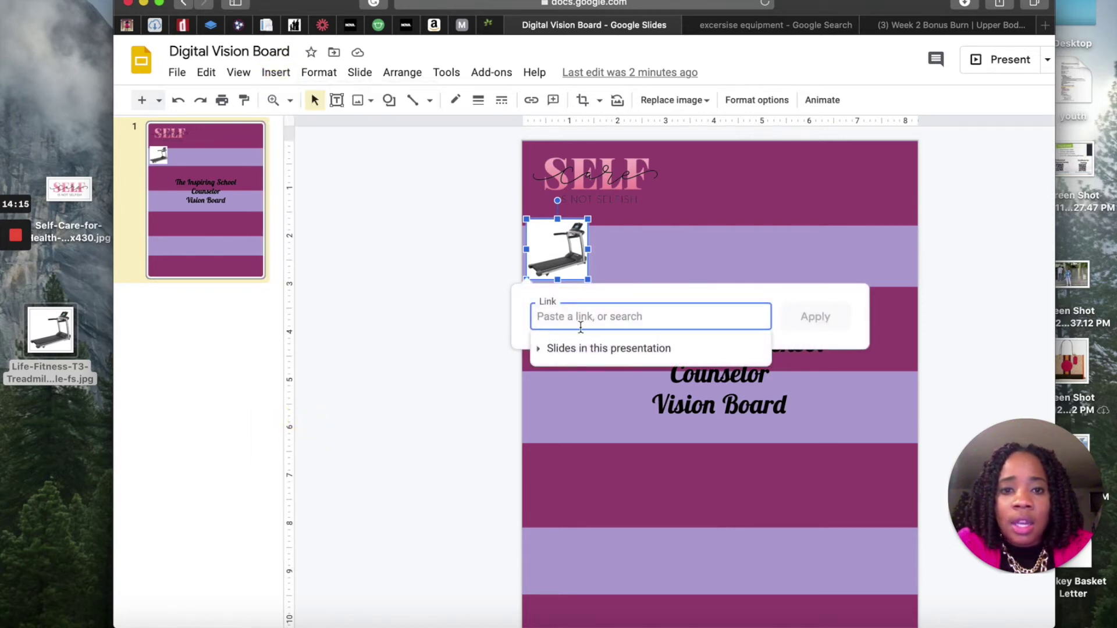
right_click(576, 316)
click(608, 354)
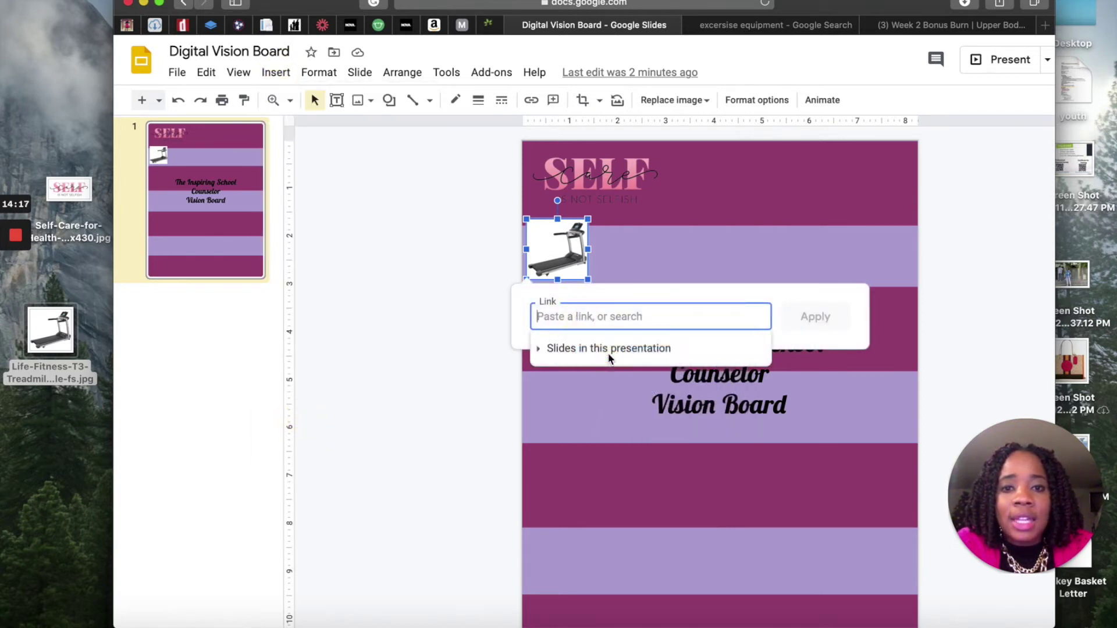
click(806, 321)
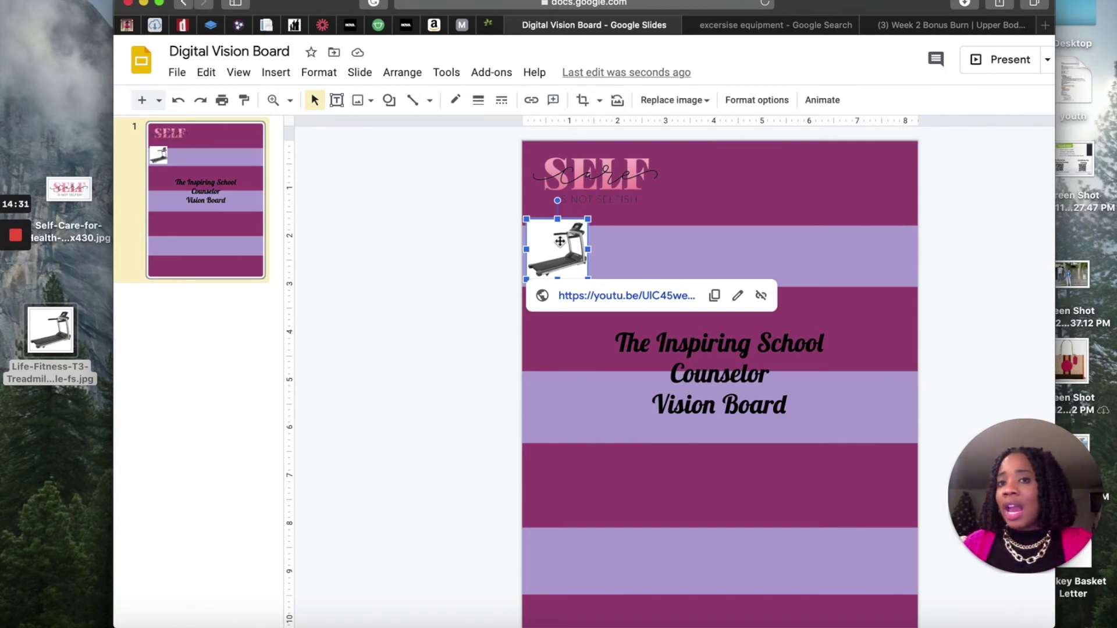
click(676, 245)
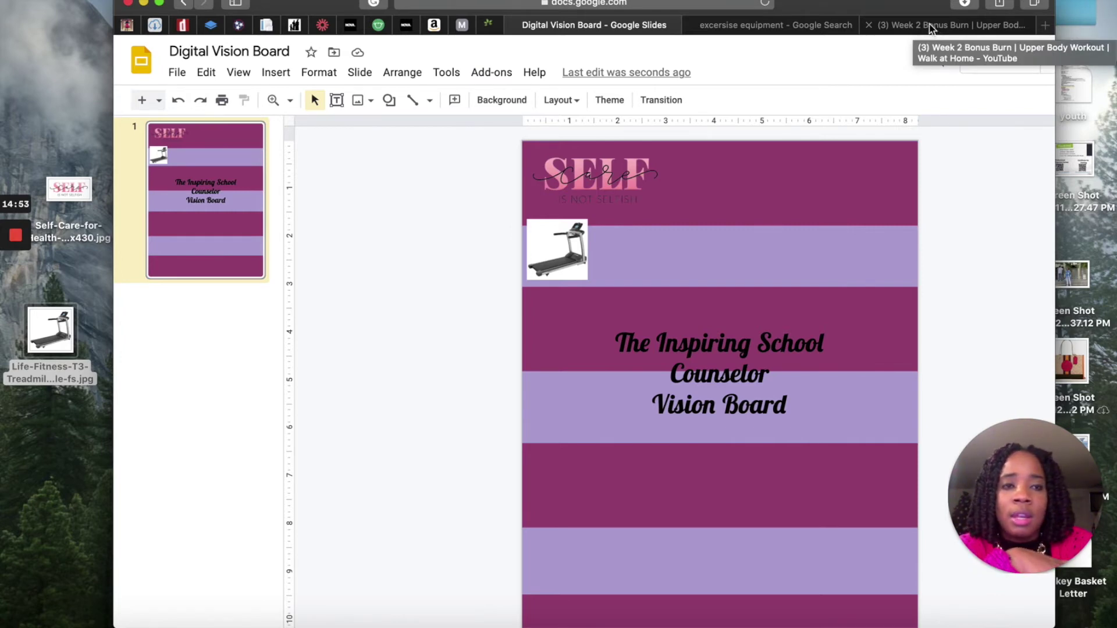
Return to the YouTube tab, dismiss the sharing options, search for "meditation music" and browse the results
click(931, 27)
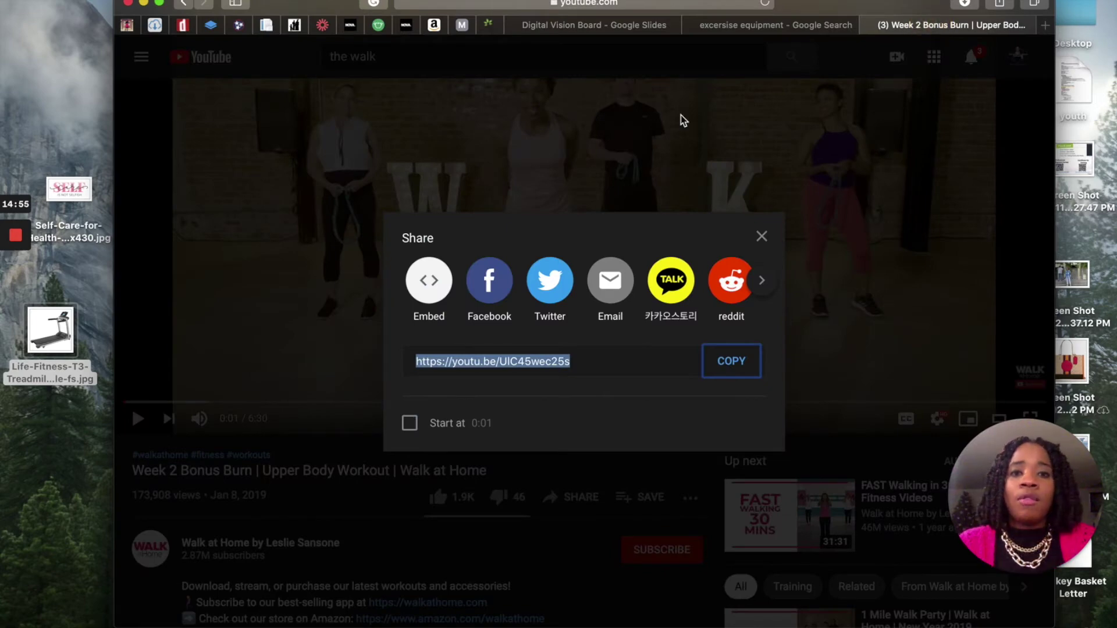
click(762, 237)
click(567, 58)
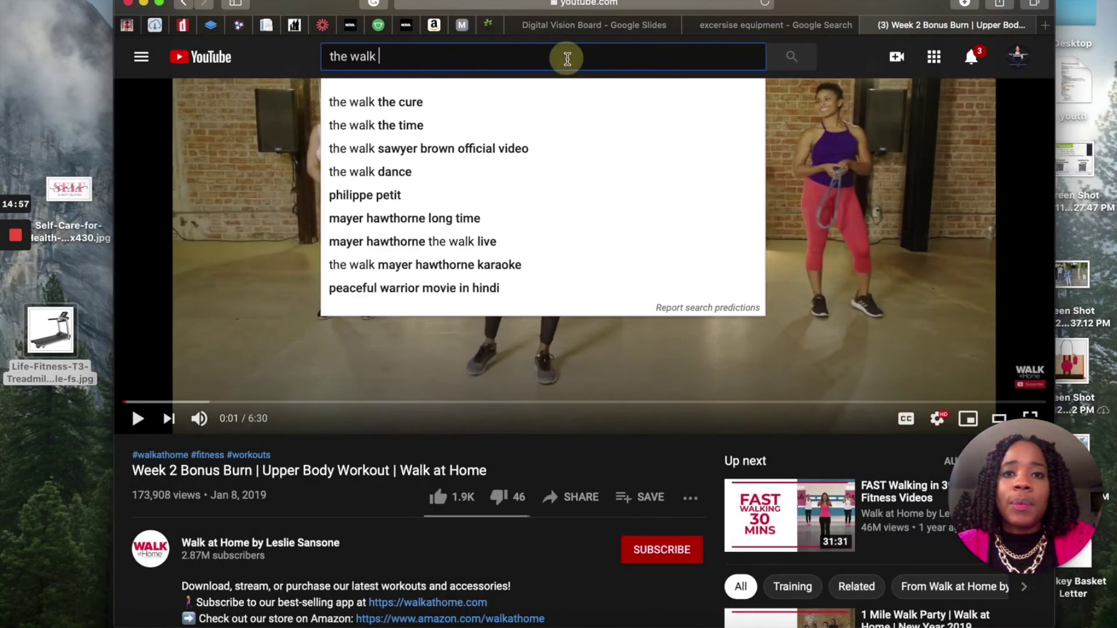
triple_click(567, 58)
text(medid)
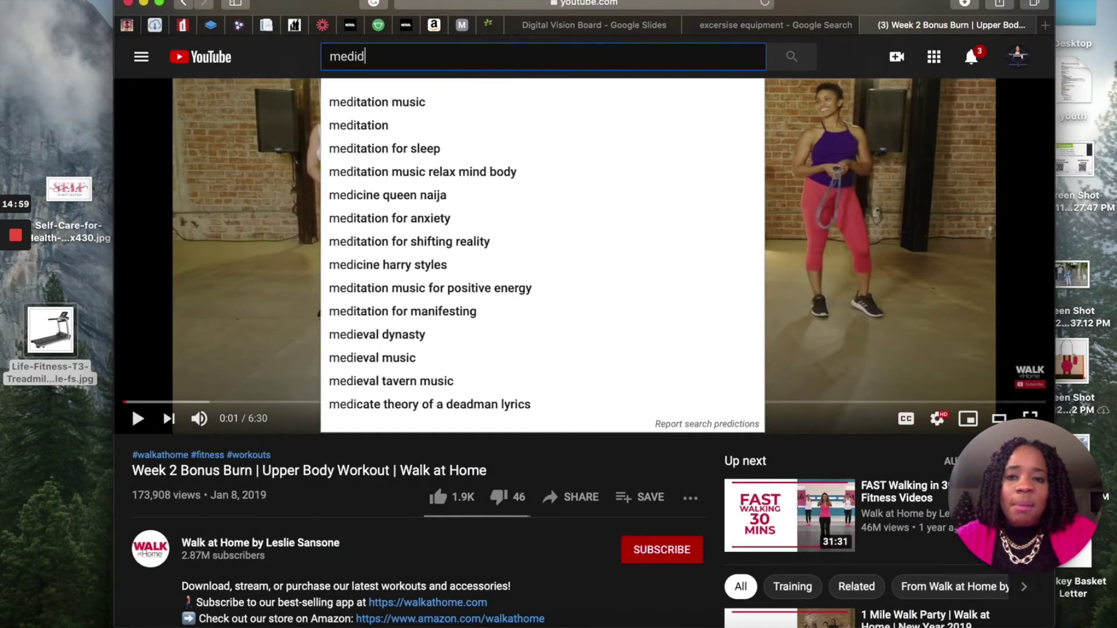
click(506, 103)
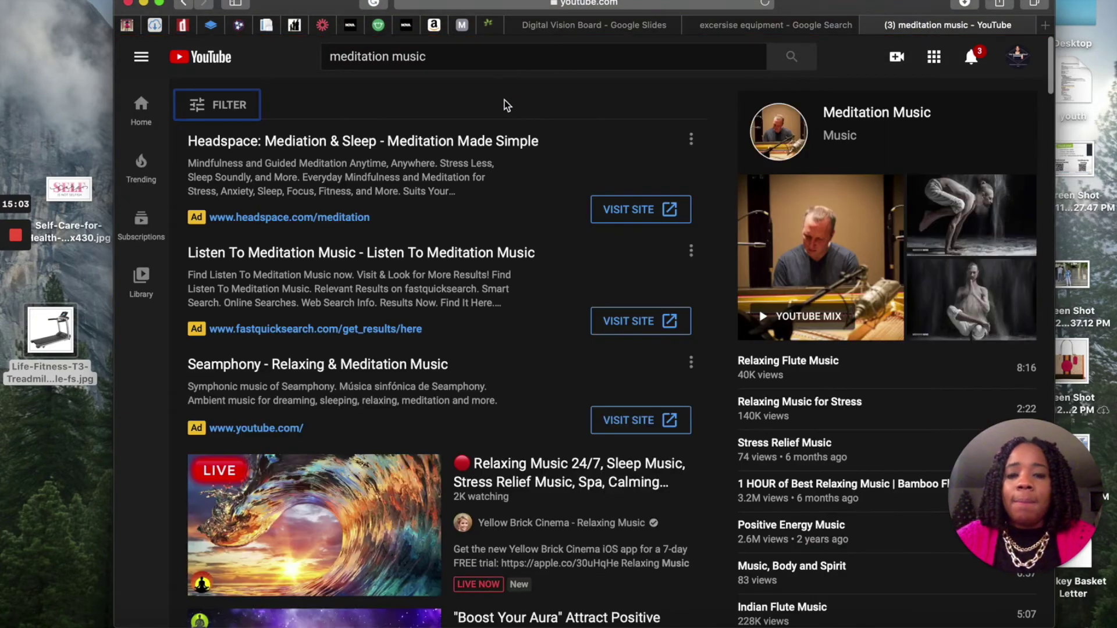
scroll(520, 227, down, 5)
scroll(521, 227, down, 3)
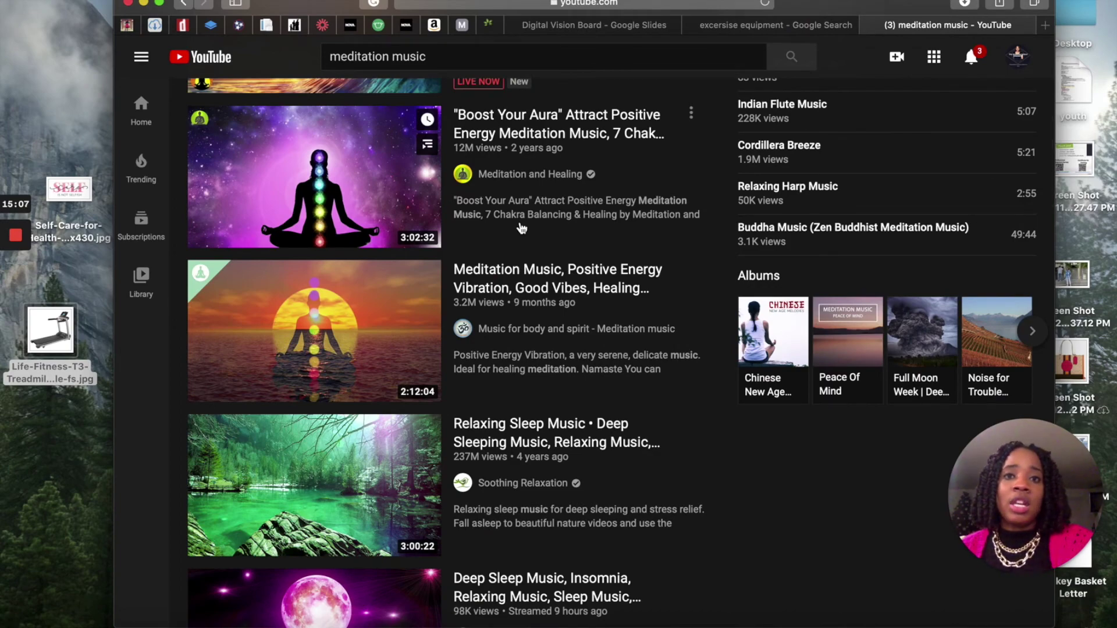
scroll(491, 214, down, 6)
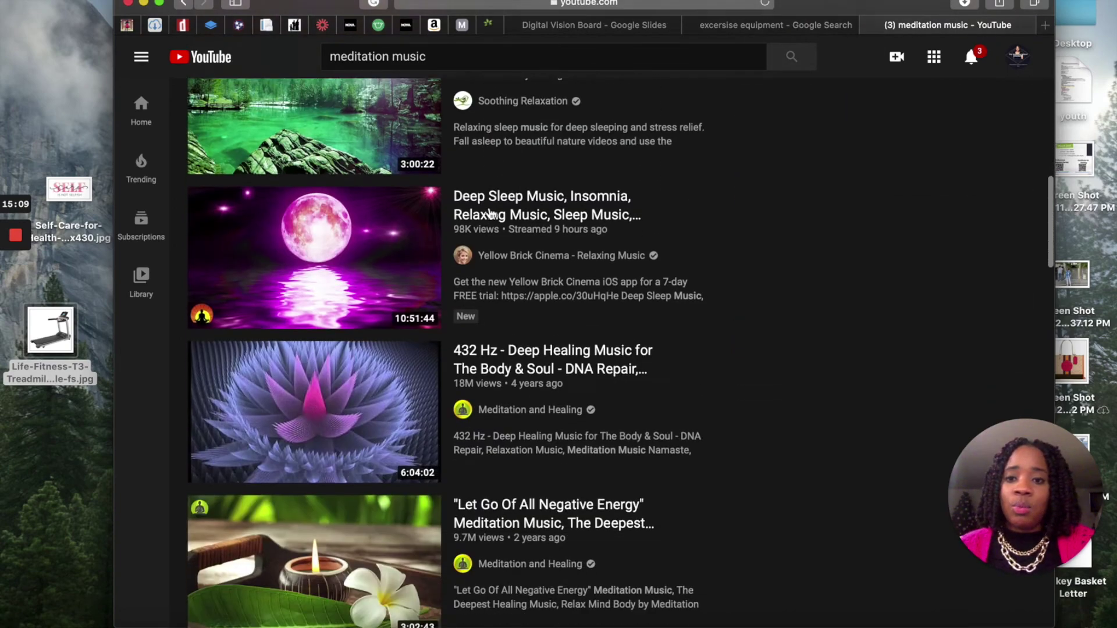
Replace the YouTube search with "instrumental music" and browse the results
scroll(490, 214, up, 2)
scroll(490, 214, up, 10)
double_click(436, 57)
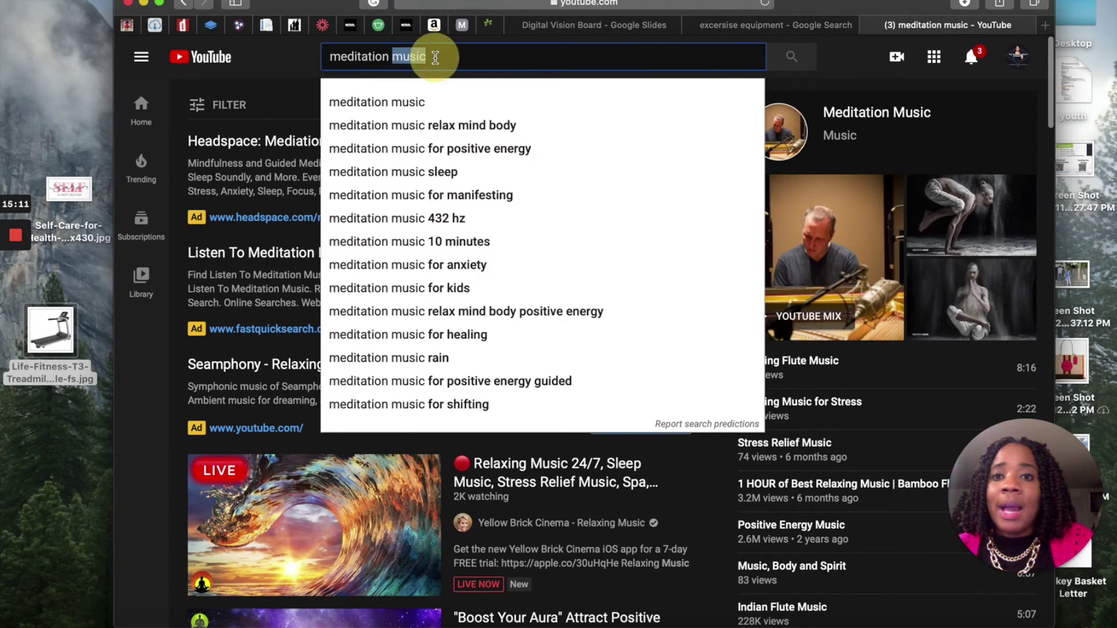
key(BackSpace)
key(BackSpace)
key(BackSpace)
key(BackSpace)
key(BackSpace)
key(BackSpace)
key(BackSpace)
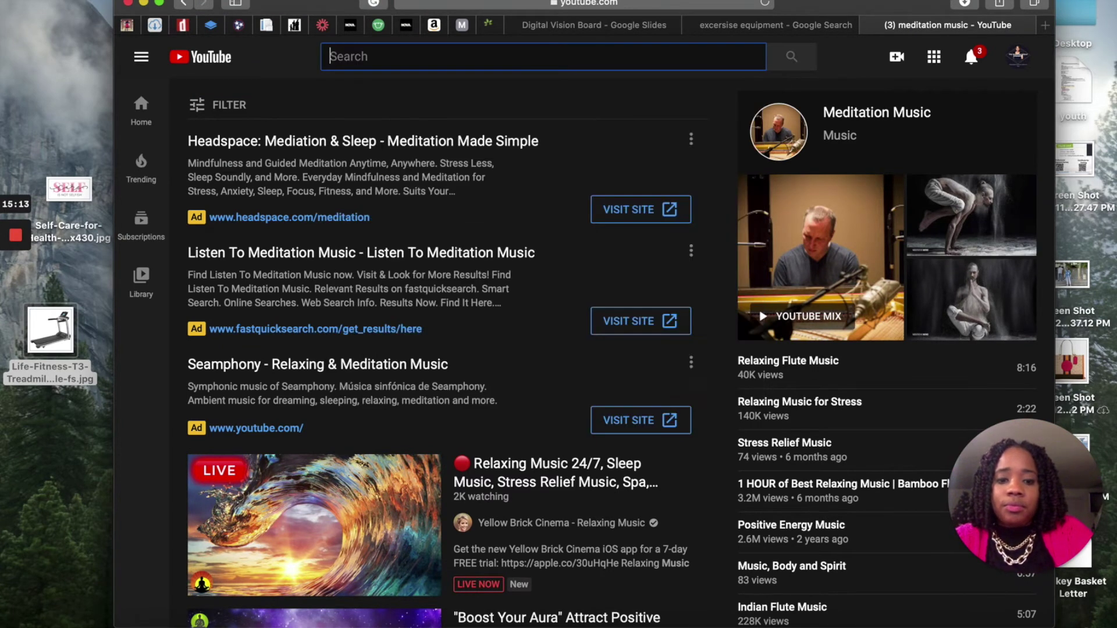
text(instrum)
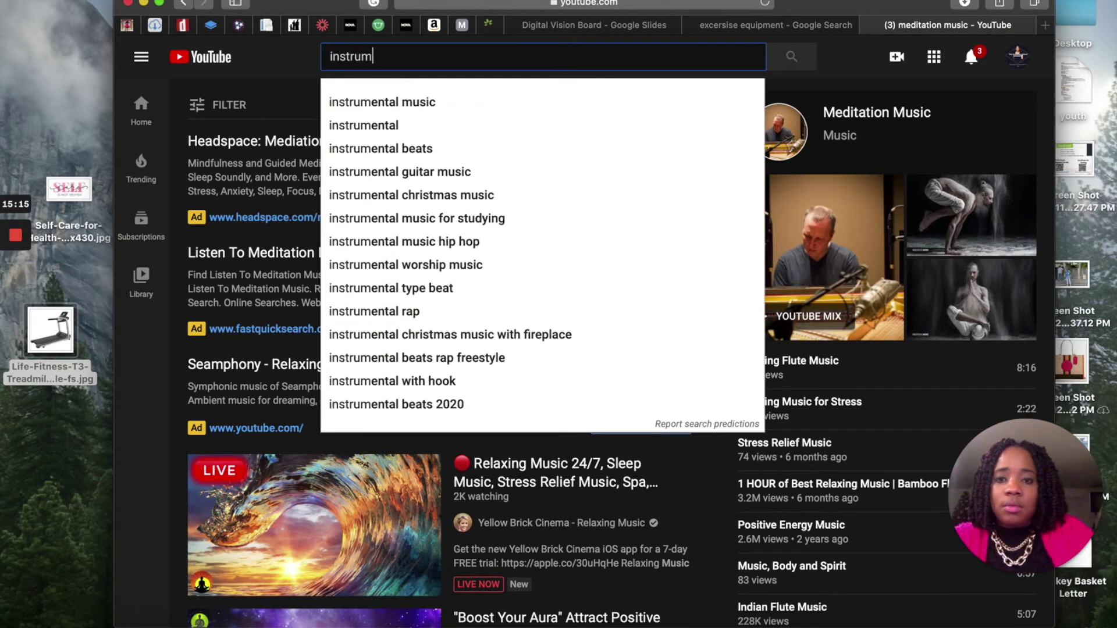
click(424, 103)
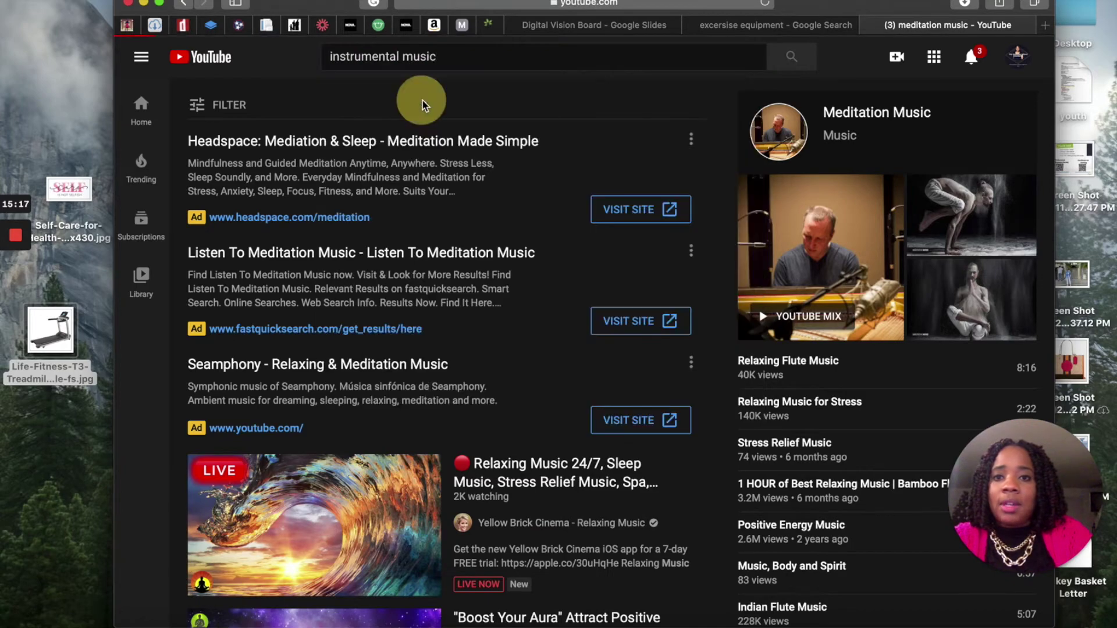
scroll(440, 298, down, 20)
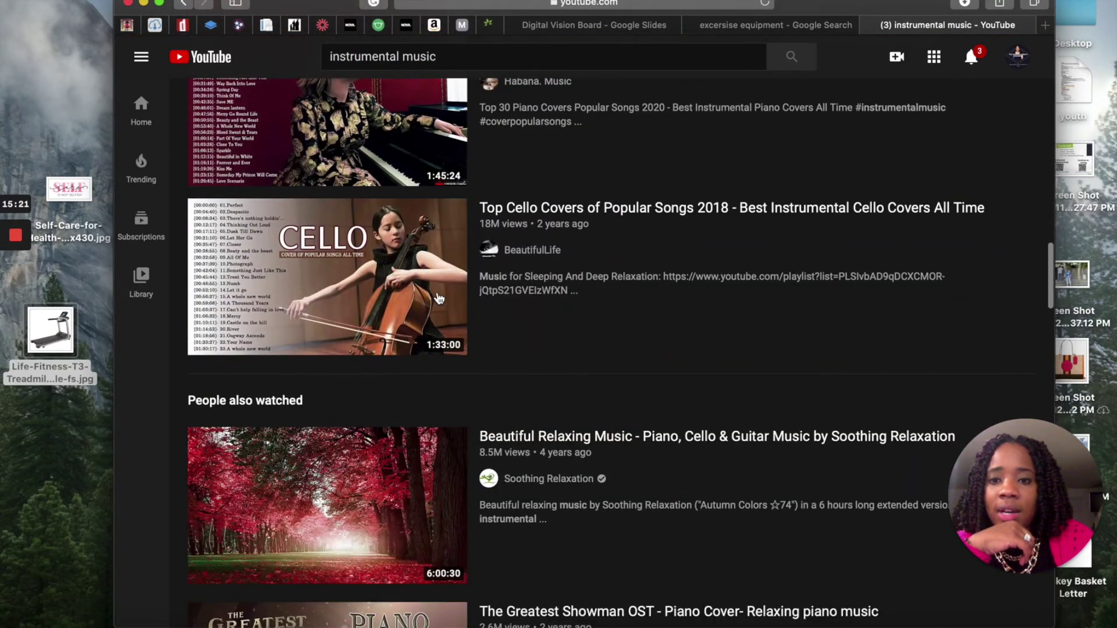
Search YouTube for "dappytkeys instrumental music" and open the 30 Minutes Deep Prayer Music video from DappyTKeys Piano Worship
scroll(439, 298, up, 20)
click(455, 55)
text(dappy )
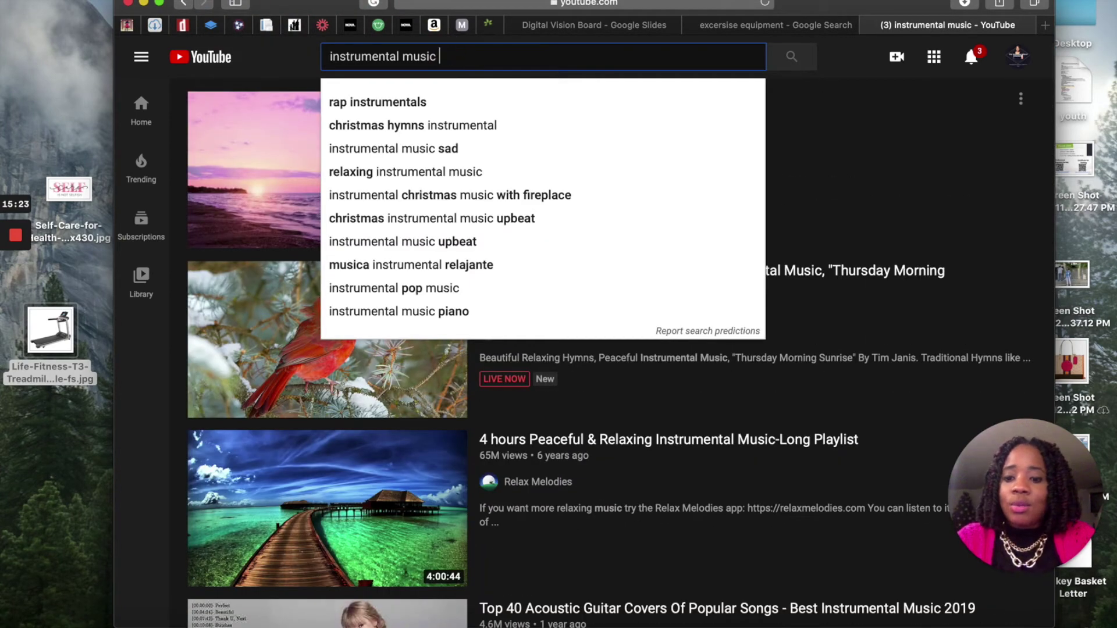
text(keys)
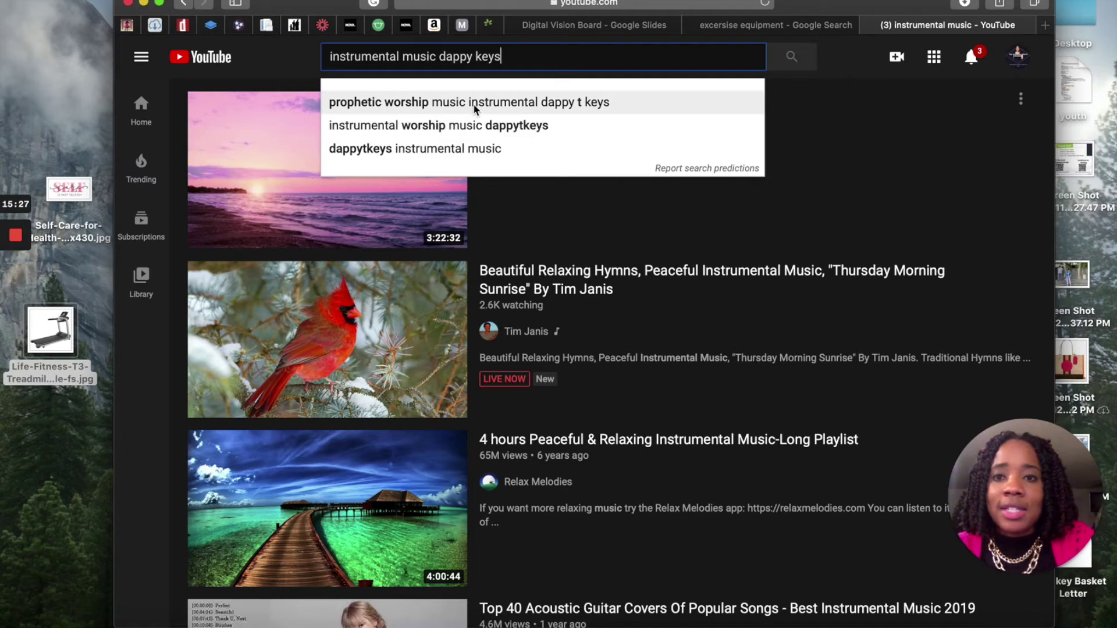
click(496, 150)
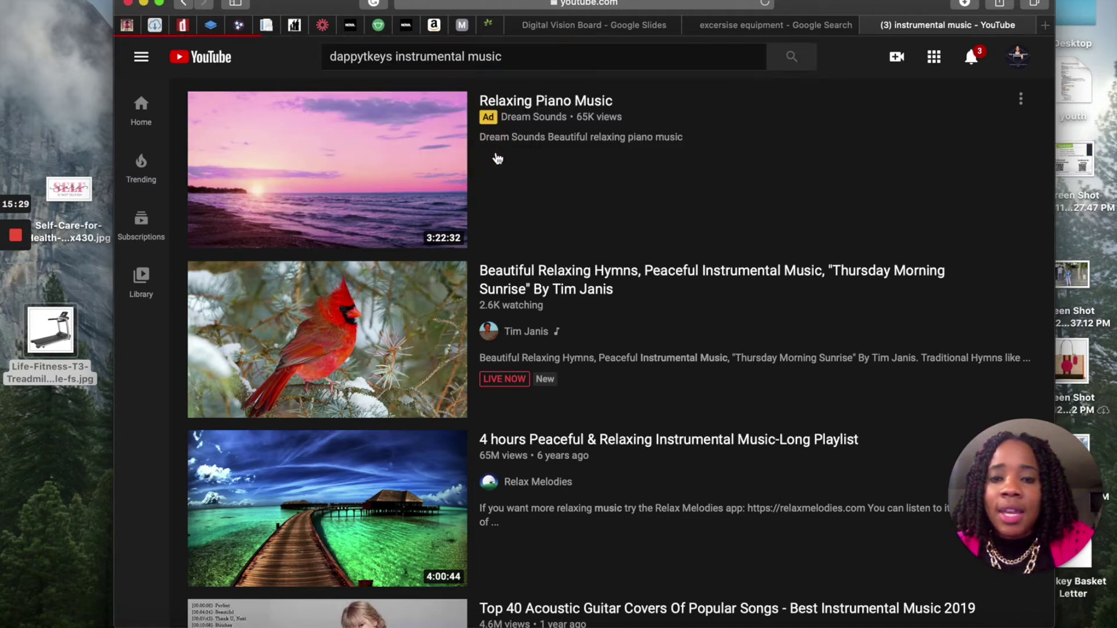
scroll(431, 294, down, 5)
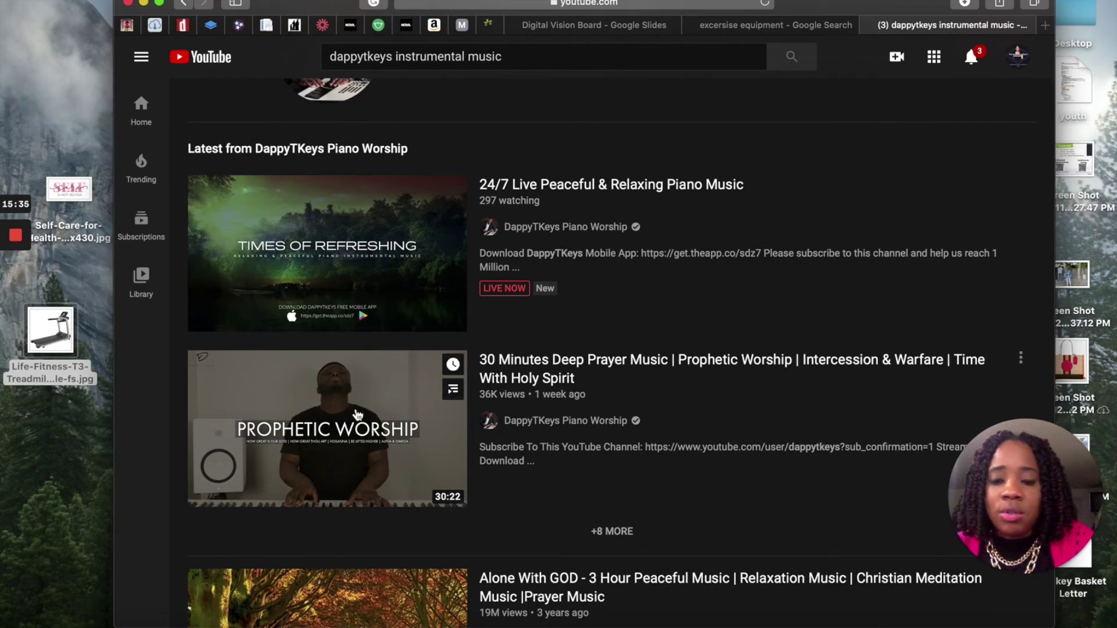
click(357, 414)
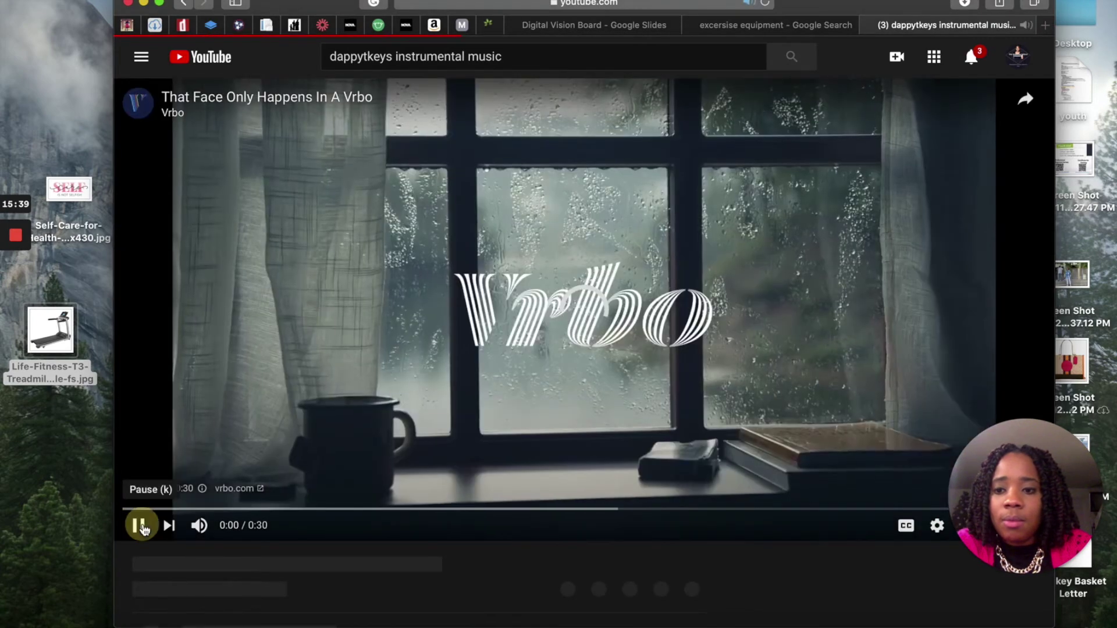
Pause playback and copy the share link of the 30 Minutes Deep Prayer Music video
click(137, 525)
scroll(674, 554, down, 5)
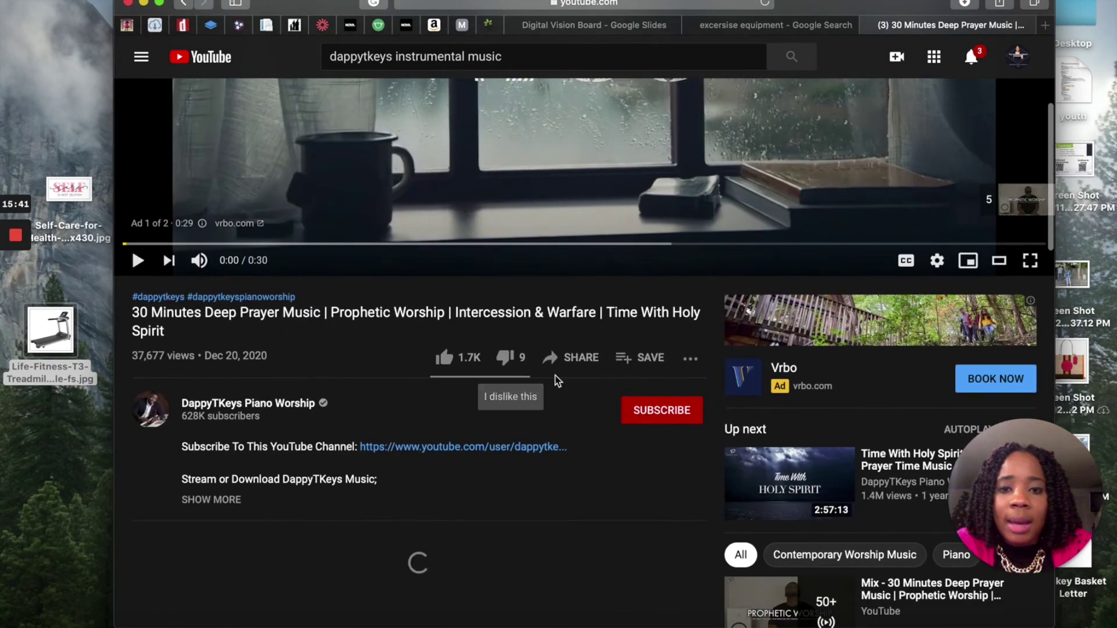
click(586, 359)
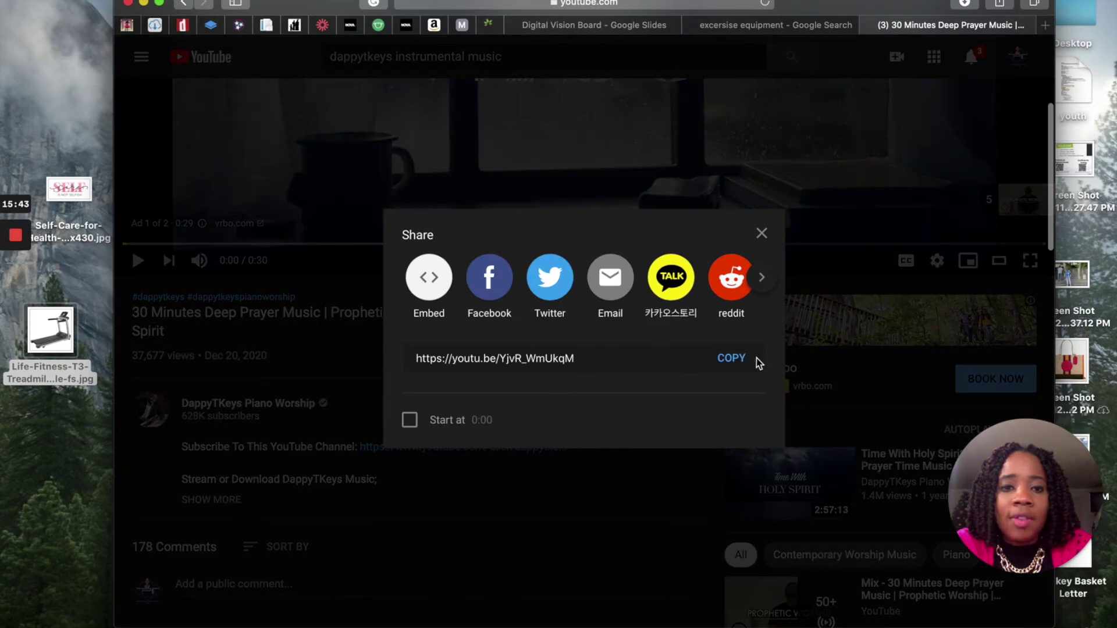
click(744, 363)
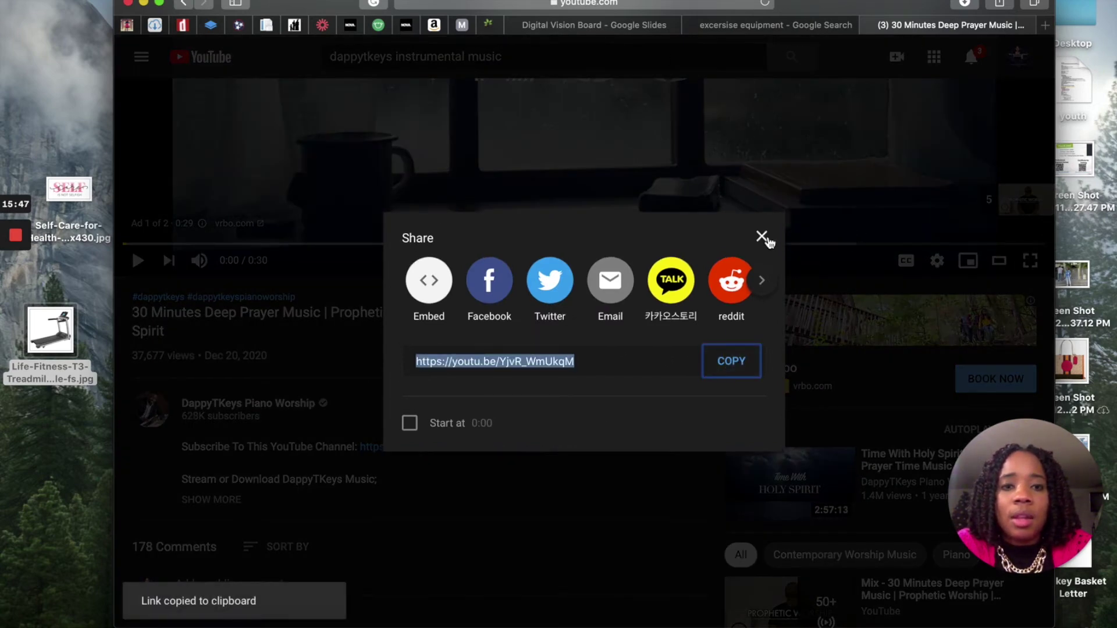
click(762, 237)
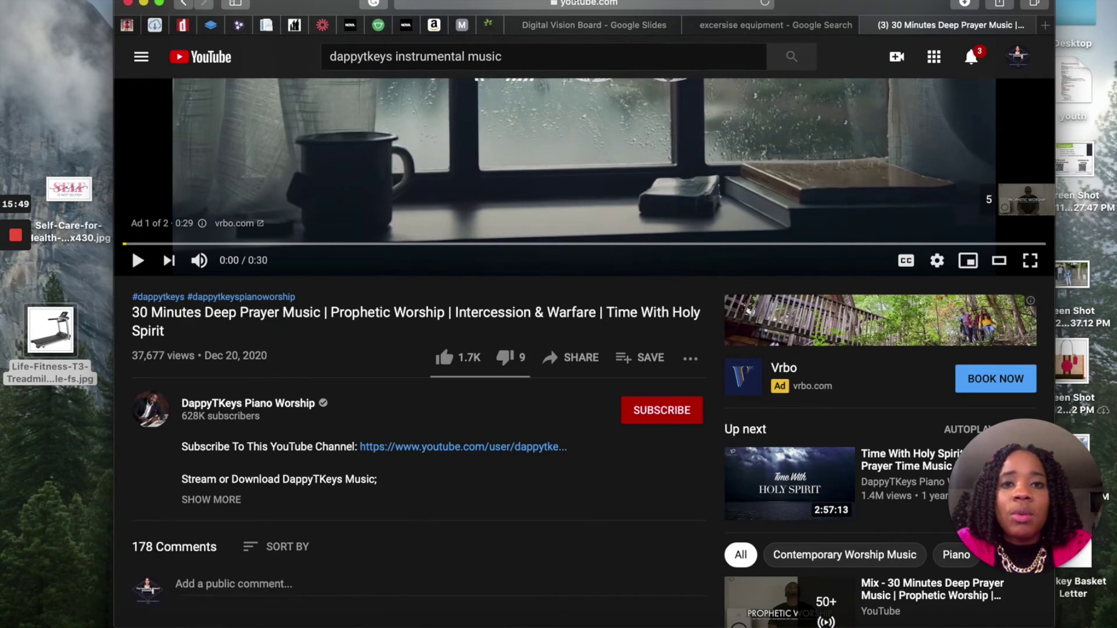
Go back to the search results, capture a screenshot of the Prophetic Worship video thumbnail and put it on the desktop
scroll(601, 220, up, 4)
scroll(600, 220, down, 5)
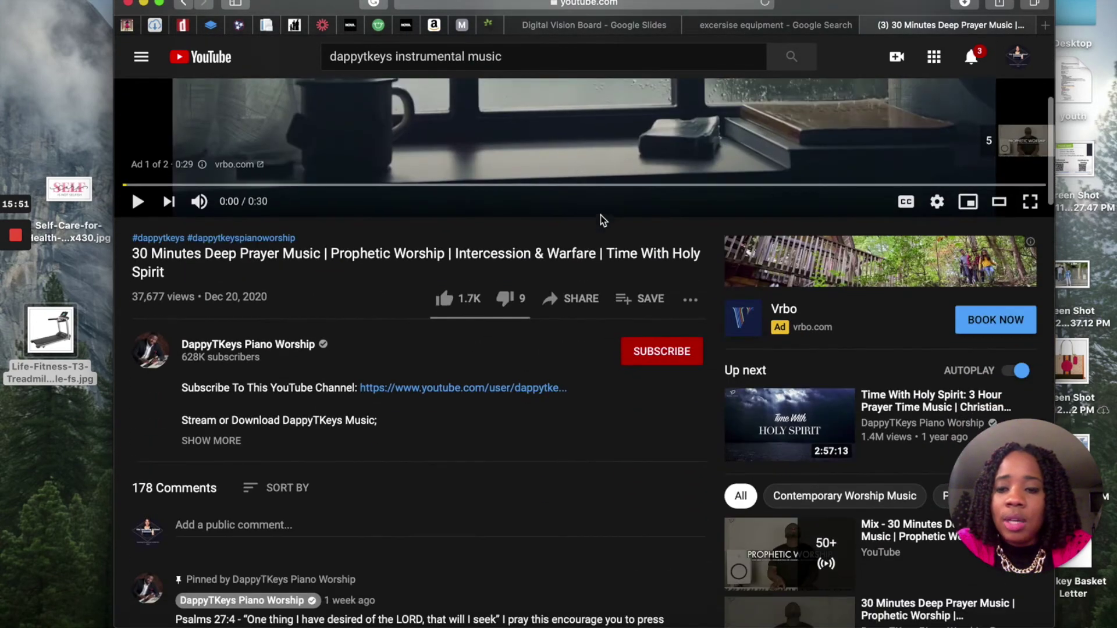
click(185, 4)
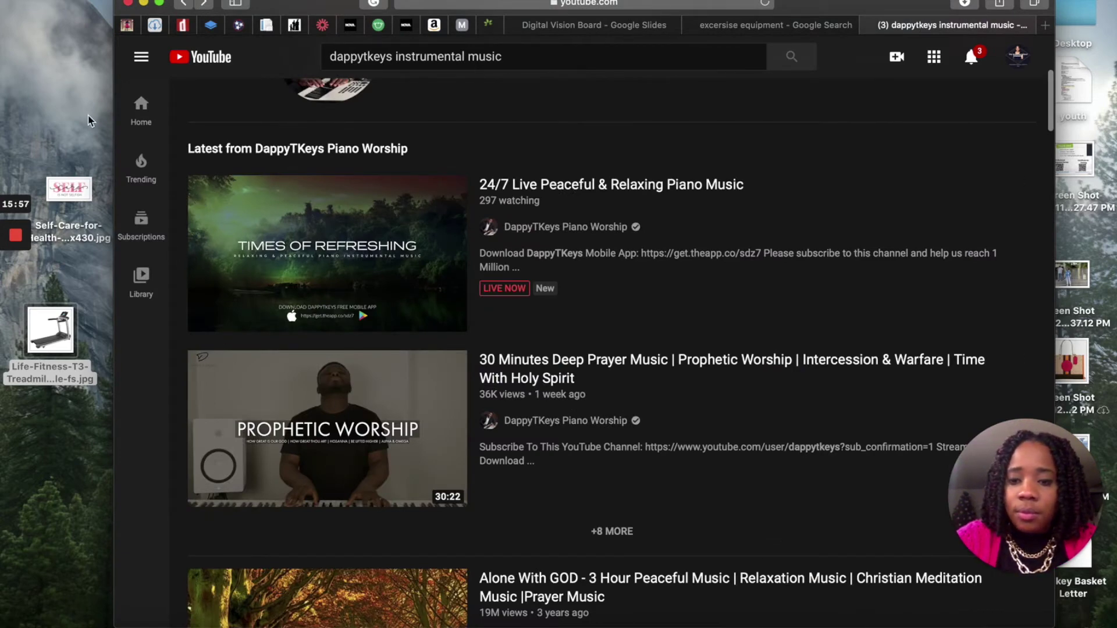
key(super+shift+4)
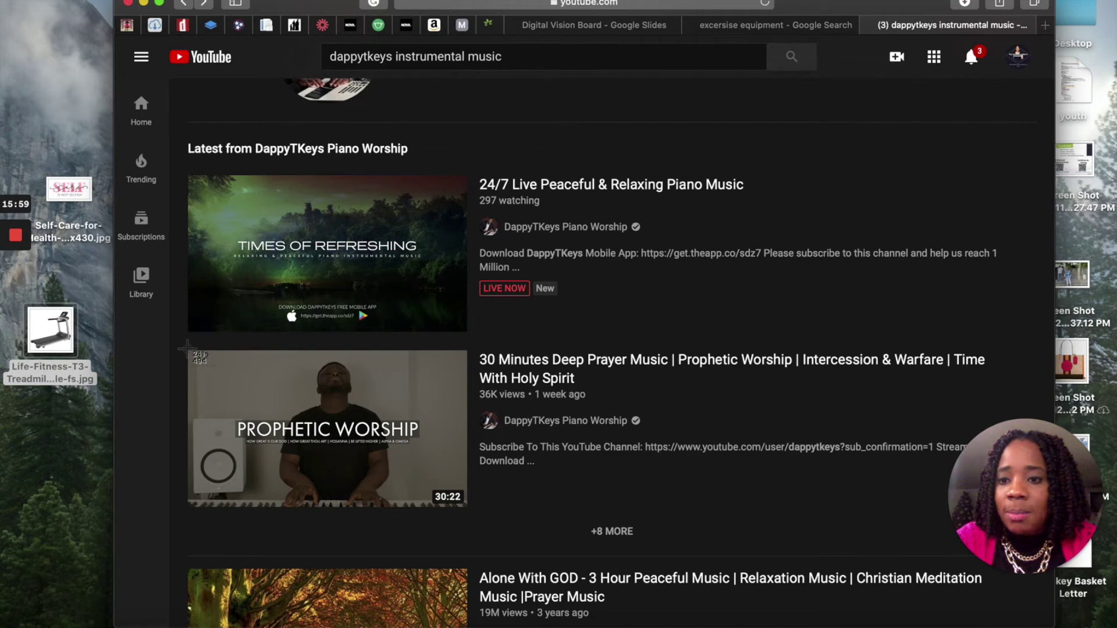
drag(187, 349, 466, 507)
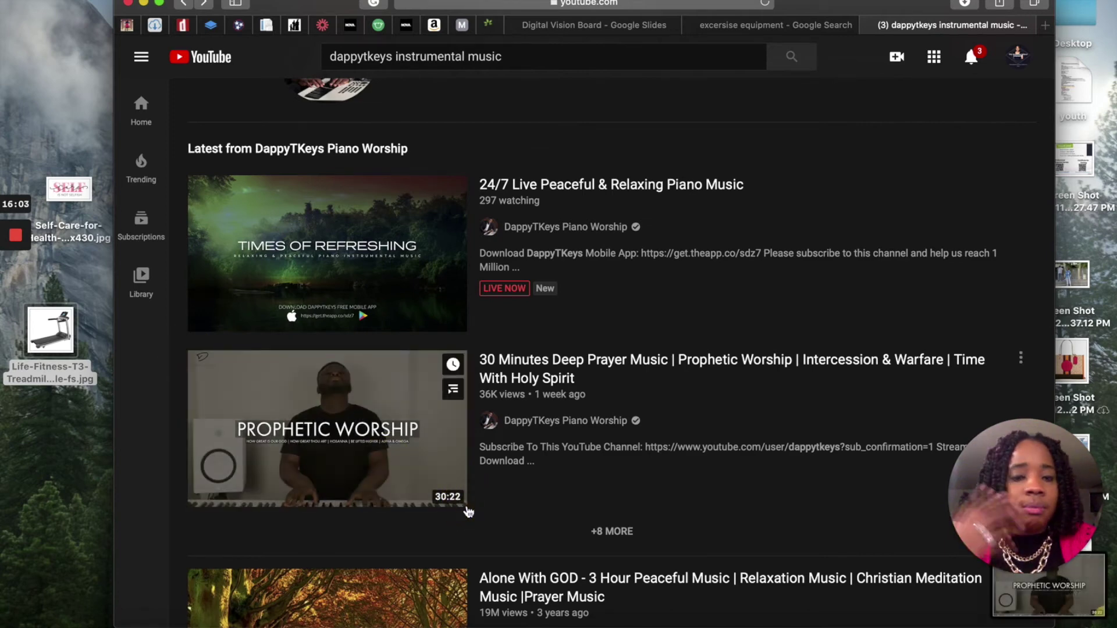
drag(1059, 602, 58, 460)
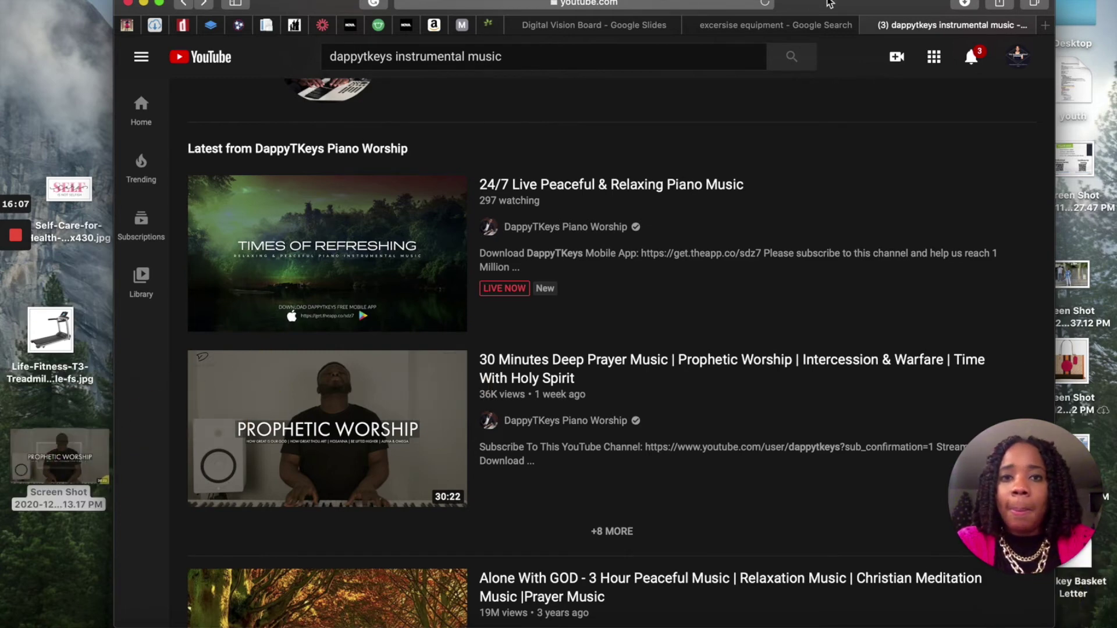
Switch back to the Digital Vision Board in Google Slides and insert the Prophetic Worship screenshot from the desktop onto the slide
click(732, 23)
click(648, 22)
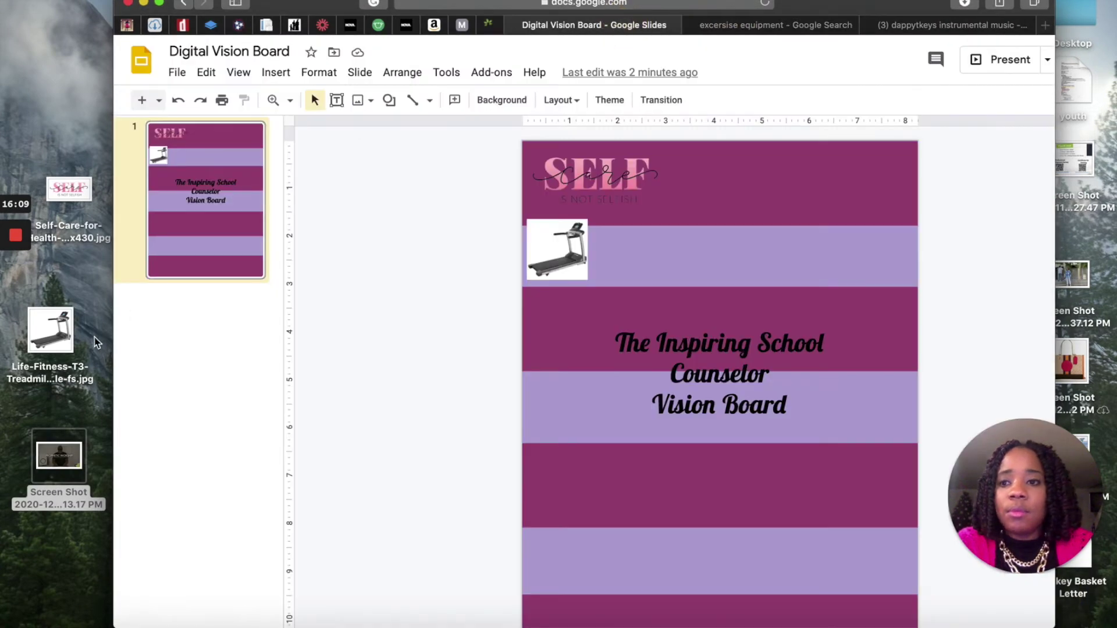
drag(58, 455, 657, 227)
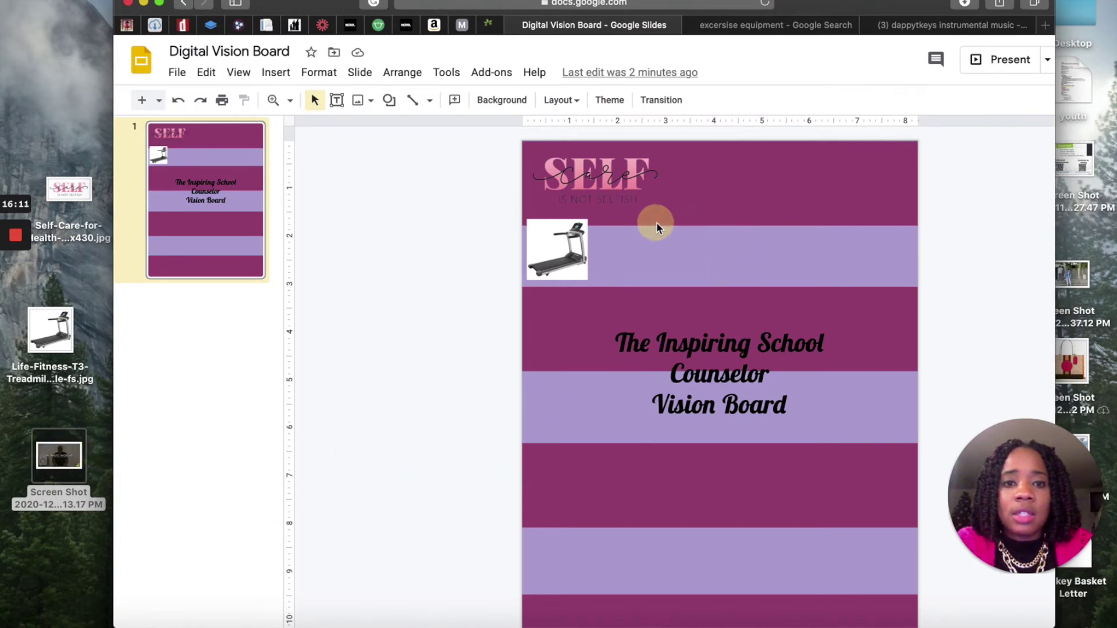
drag(51, 456, 577, 320)
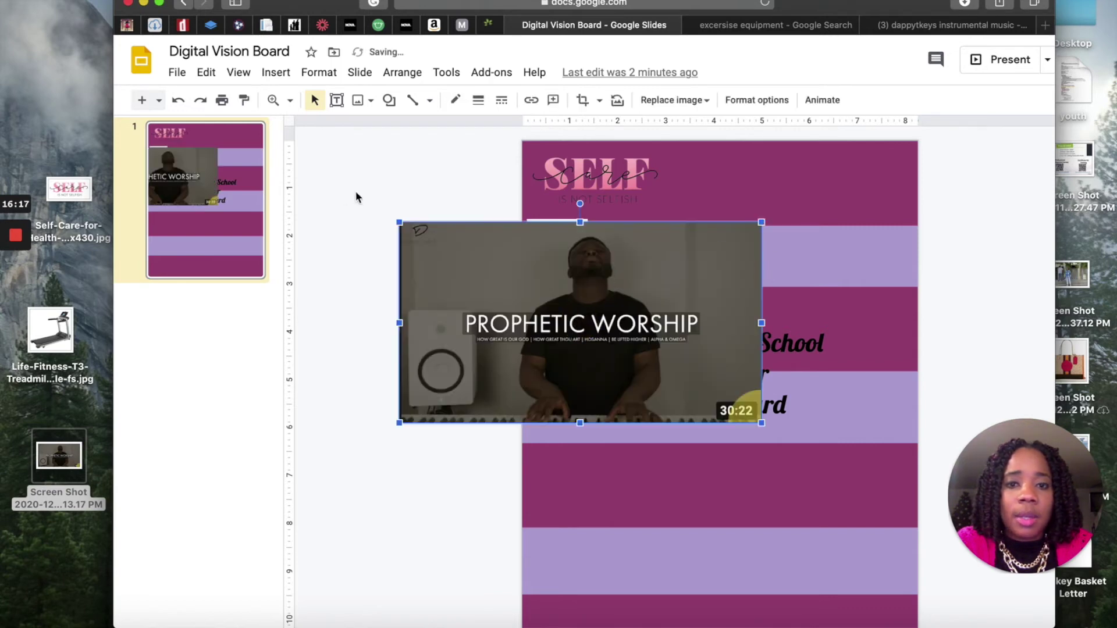
Shrink the Prophetic Worship image to about 1.5 inches wide and place it just below and right of the SELF care graphic
drag(399, 223, 634, 411)
drag(706, 397, 673, 252)
drag(727, 213, 701, 220)
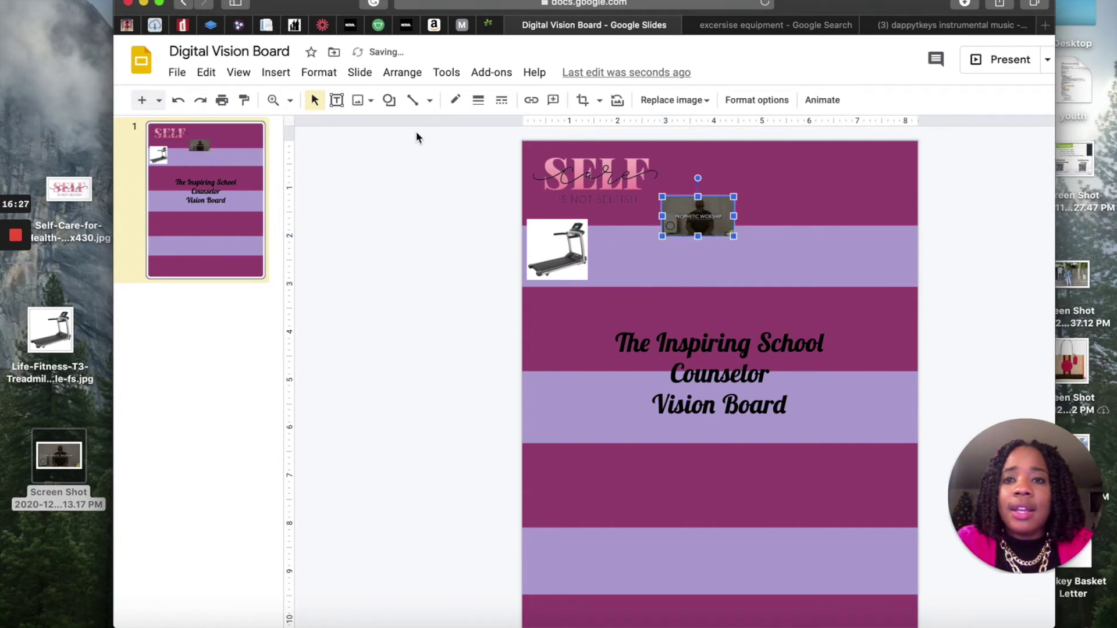
click(275, 72)
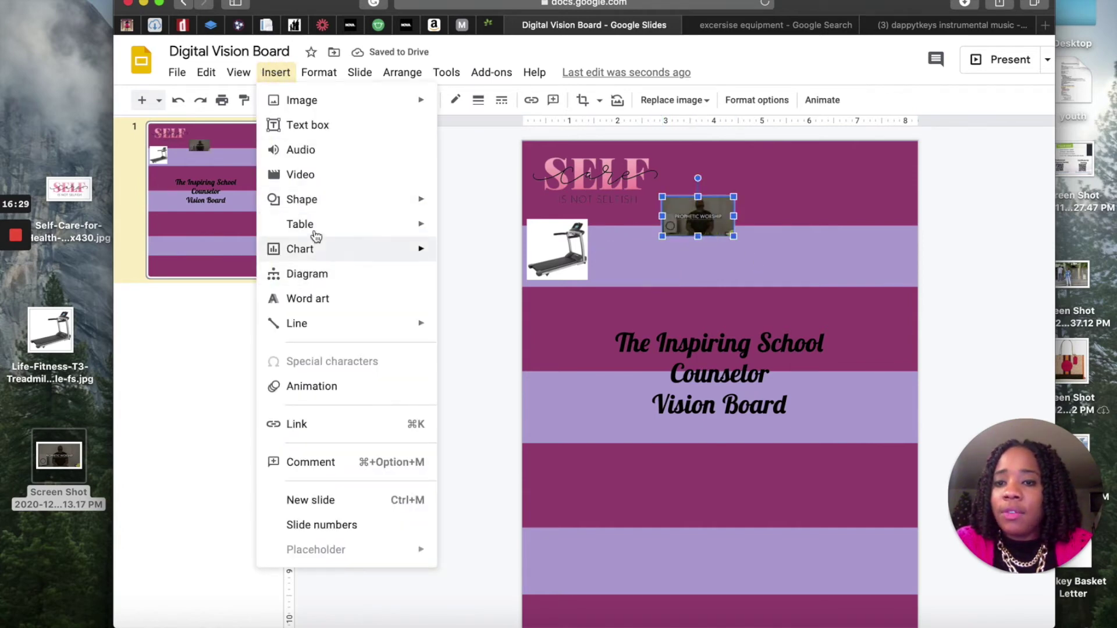
click(285, 423)
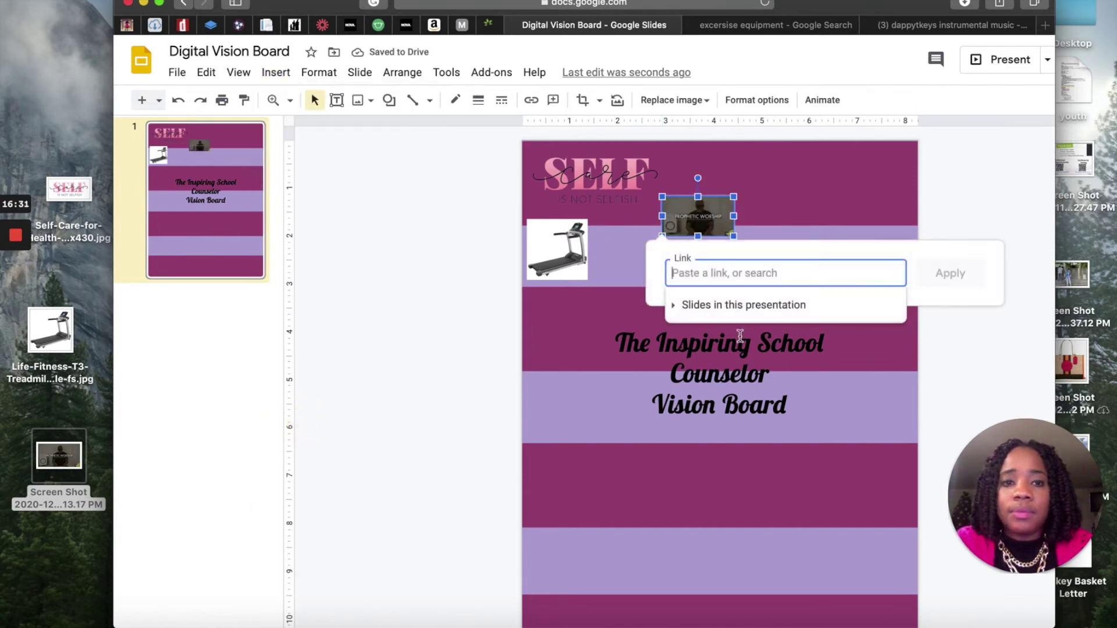
right_click(732, 278)
click(775, 311)
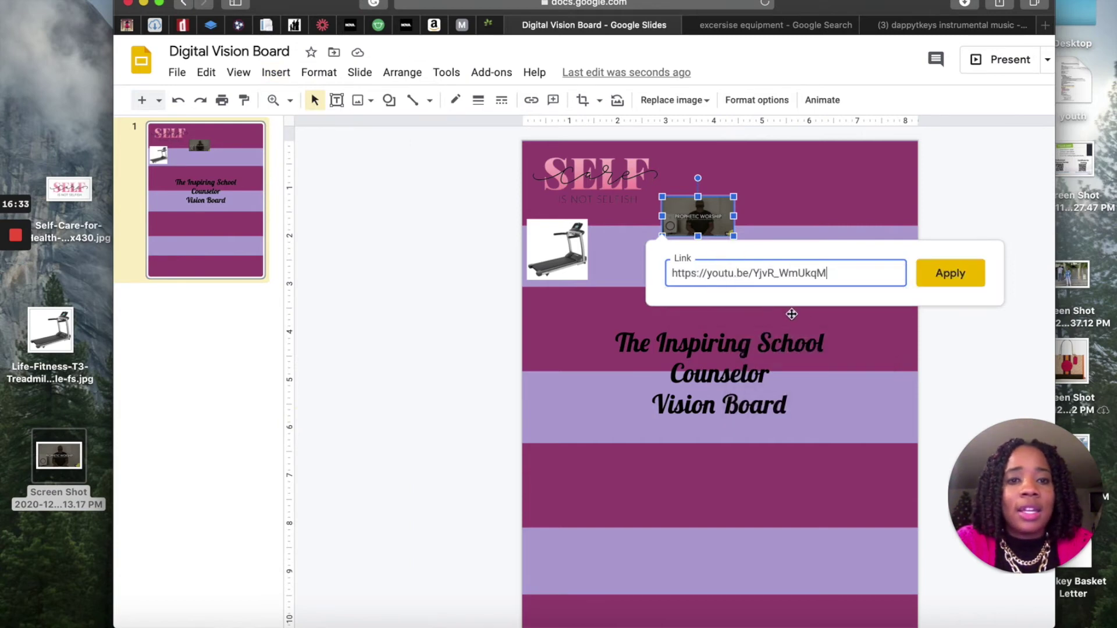
click(977, 278)
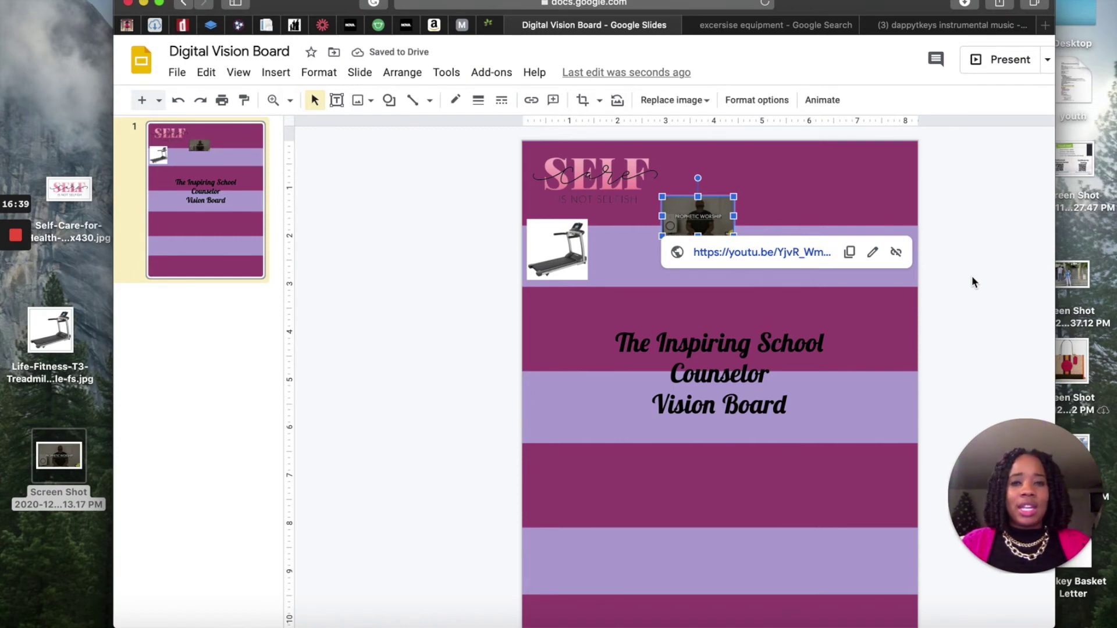
click(694, 213)
drag(695, 212, 643, 239)
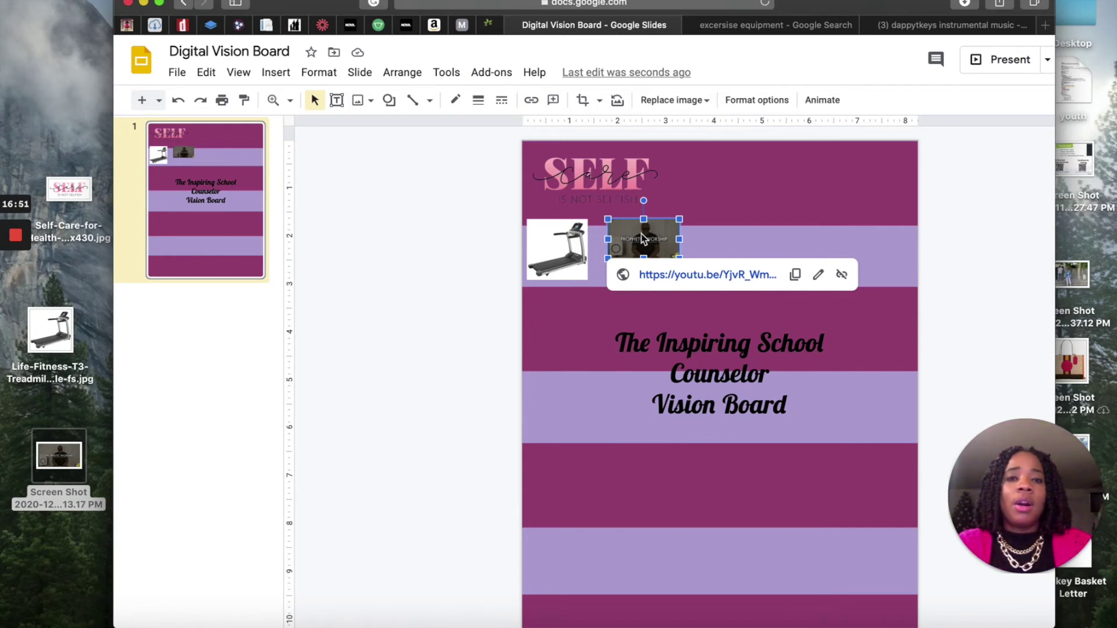
Search the web for "ASCA Conference" and open the ASCA Annual Conference home page
click(776, 32)
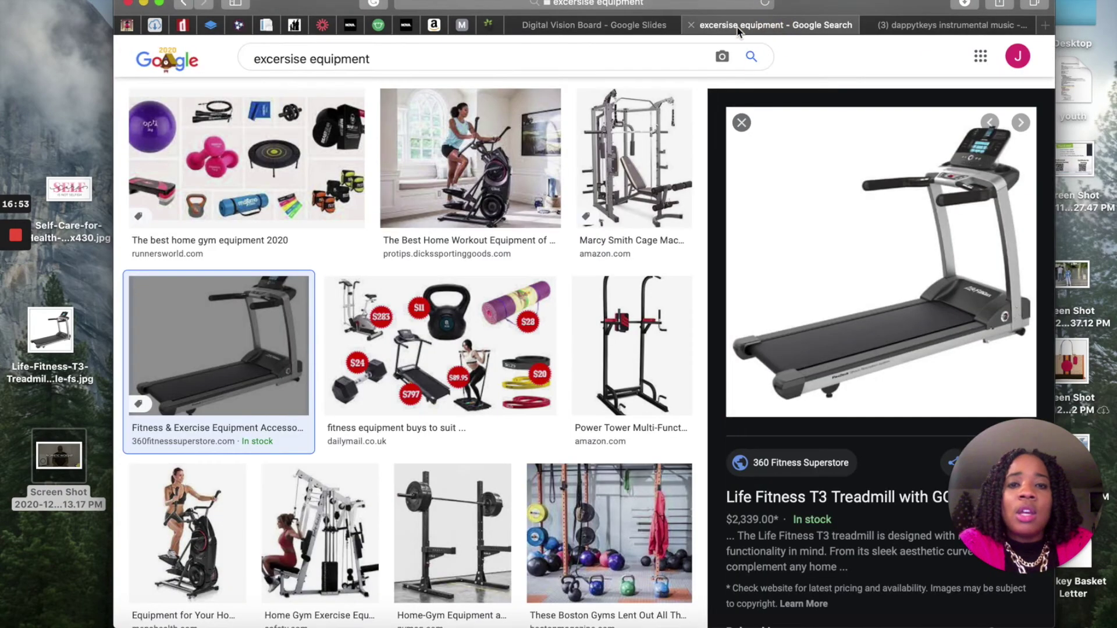
click(632, 6)
text(aSCA)
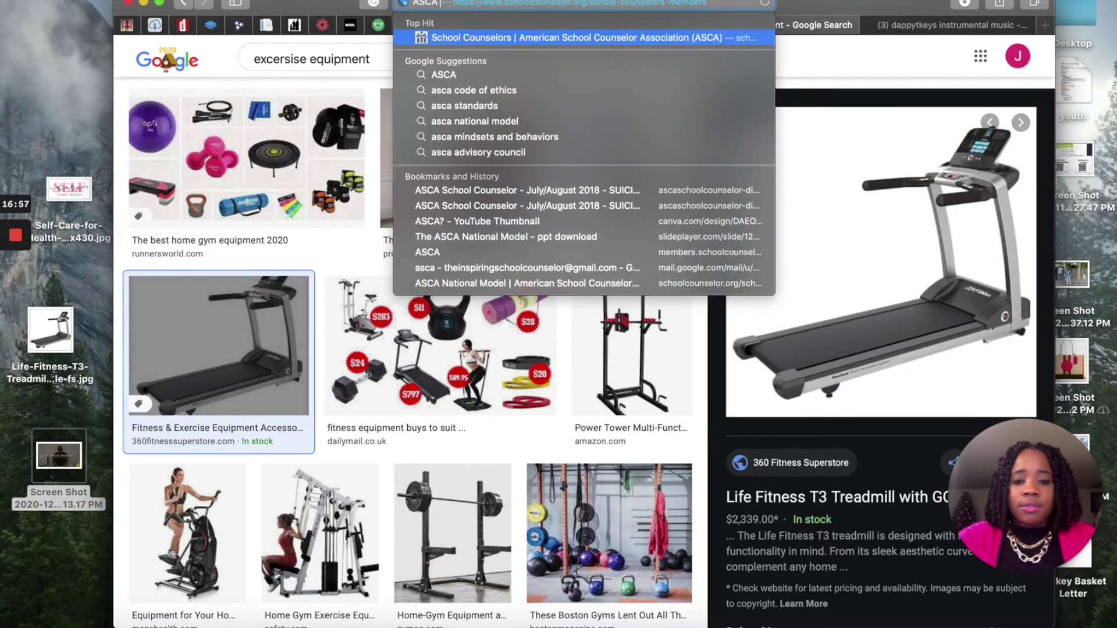
text( Conferenc)
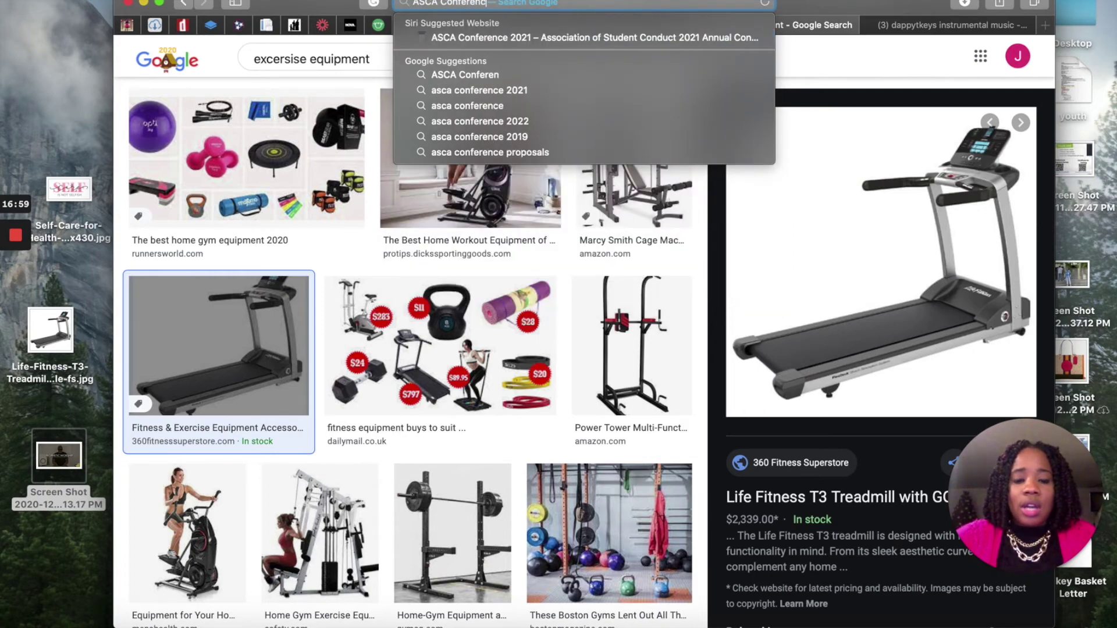
text(e)
key(Return)
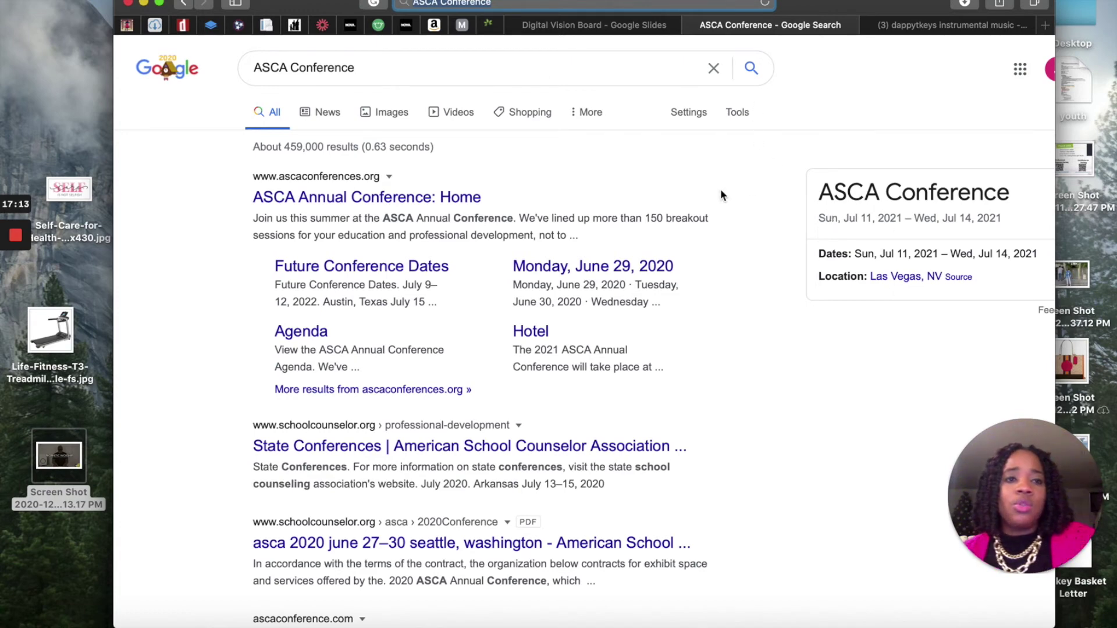
click(361, 197)
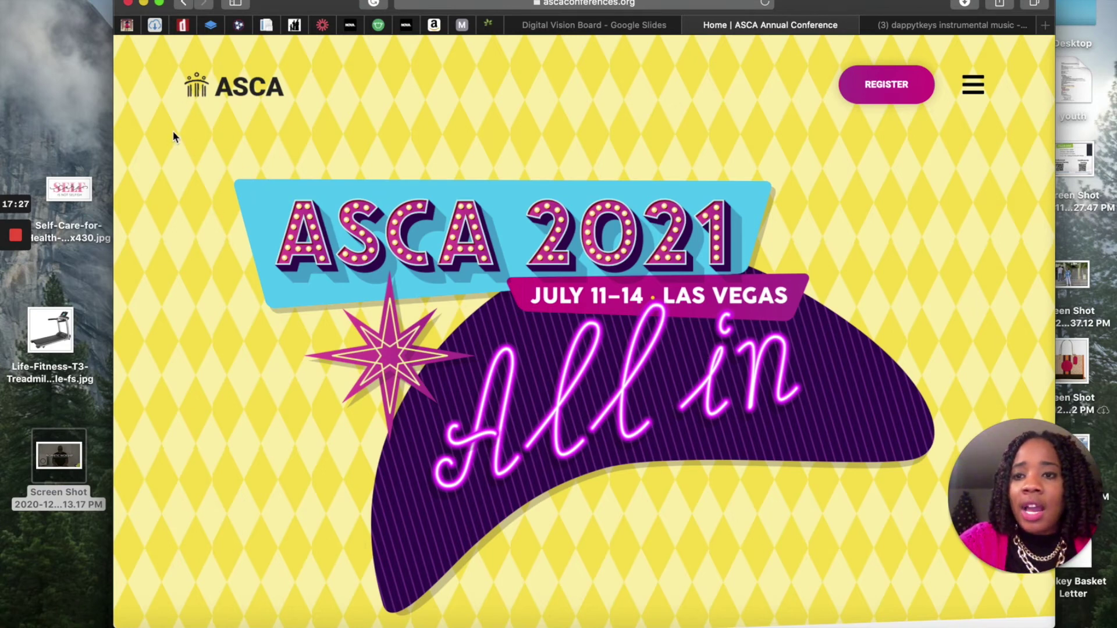
Capture a screenshot of the ASCA 2021 All In banner and put it on the desktop
key(super+shift+3)
key(super+shift+4)
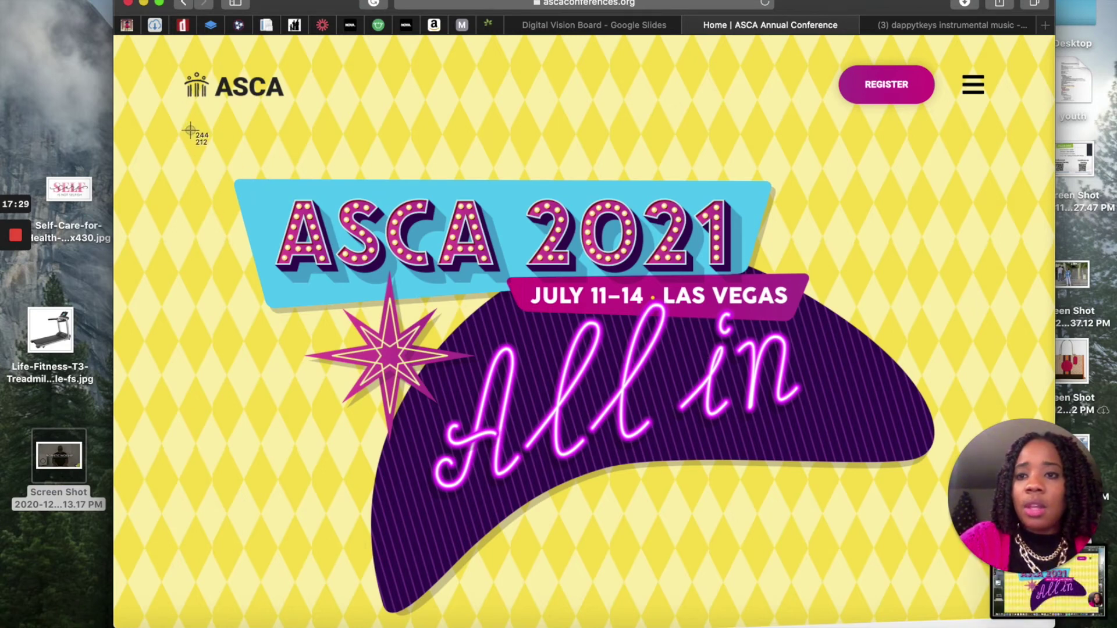
drag(180, 119, 938, 623)
drag(1025, 602, 11, 418)
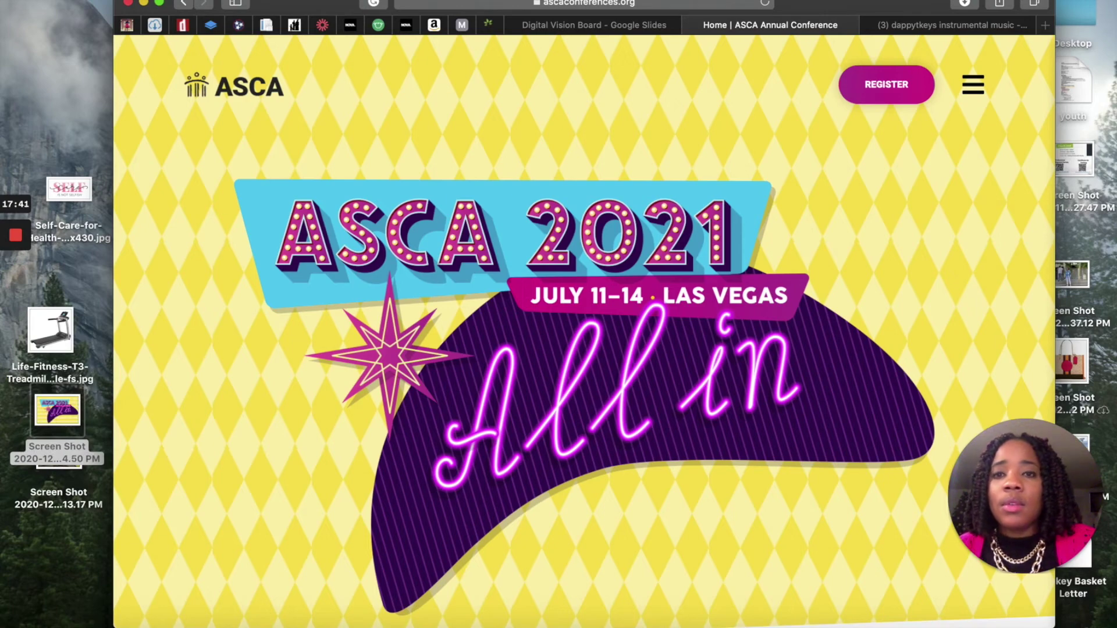
Switch back to the Digital Vision Board, insert the ASCA 2021 screenshot from the desktop and shrink it into the slide's lower right area
click(568, 23)
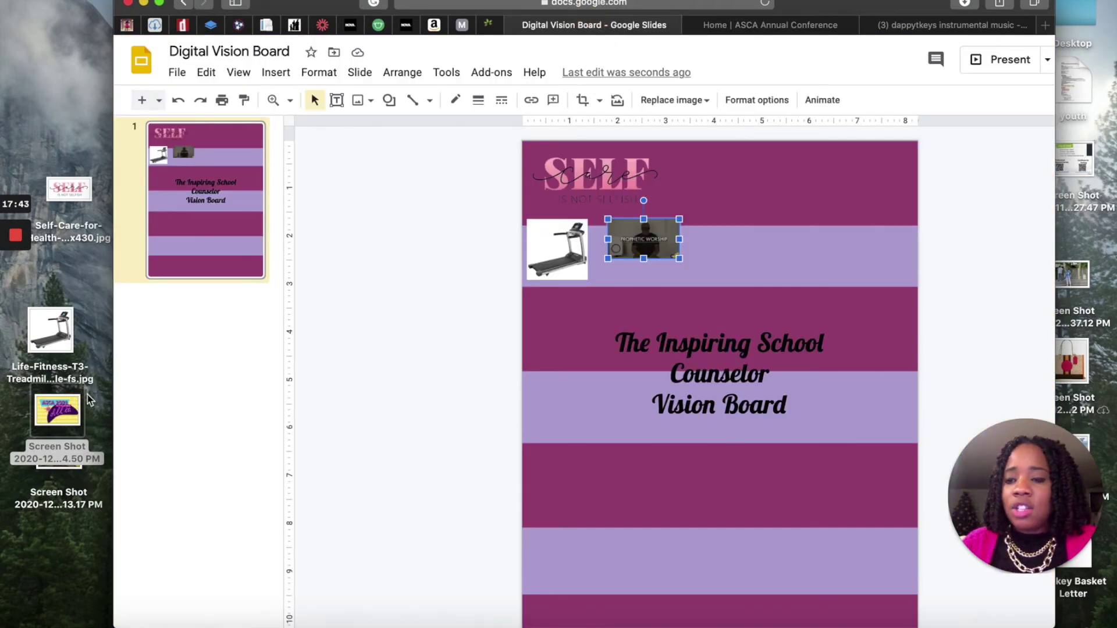
drag(58, 413, 601, 516)
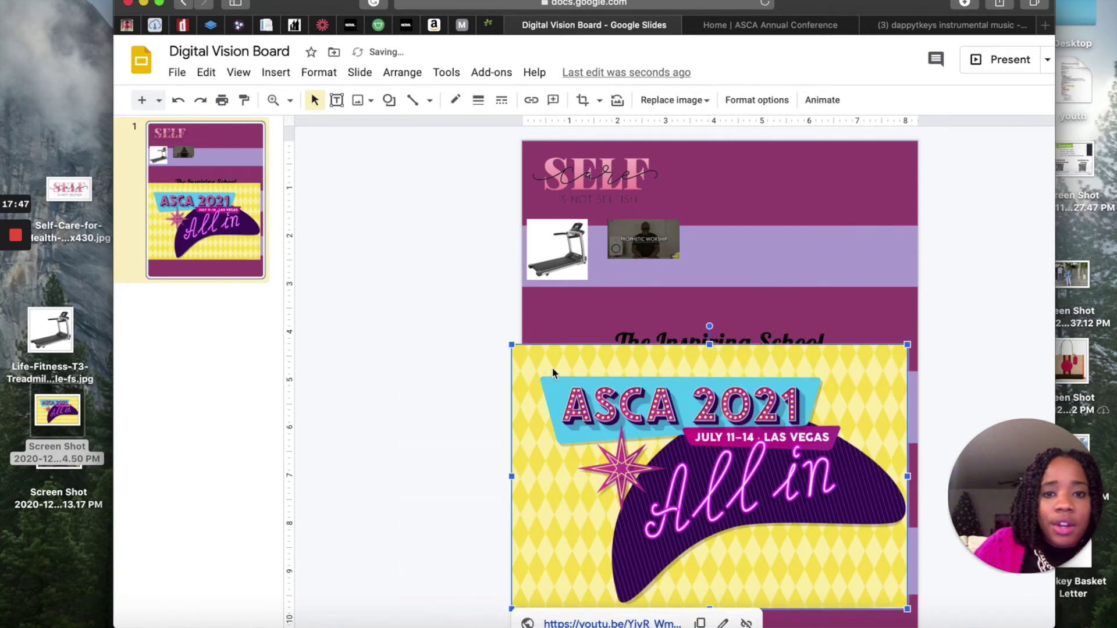
drag(512, 344, 766, 517)
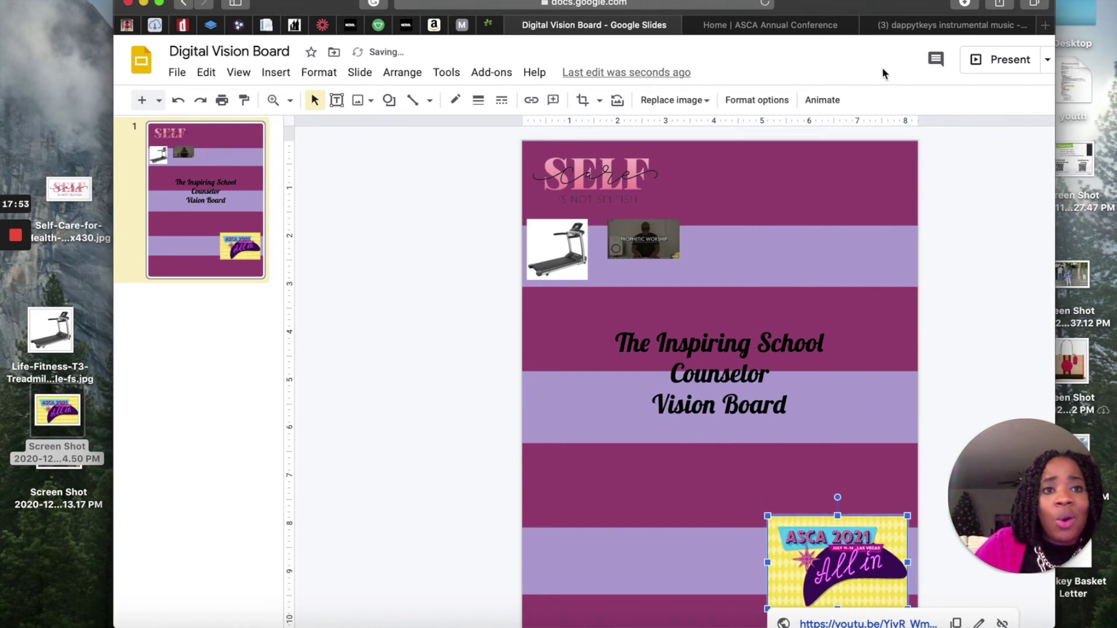
drag(870, 11, 864, 10)
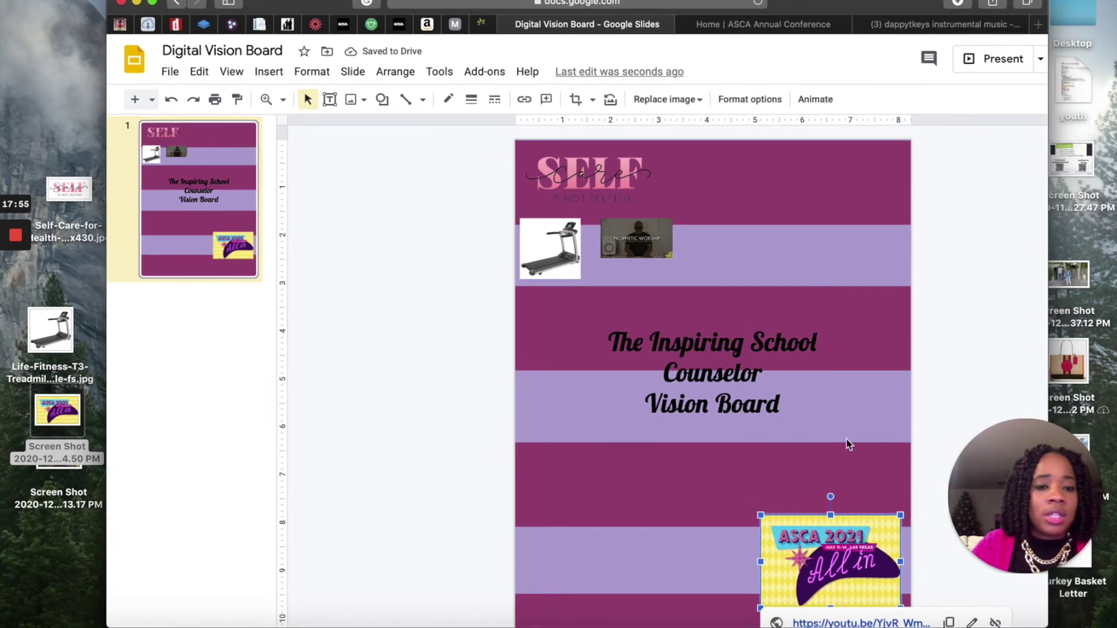
drag(836, 567, 813, 538)
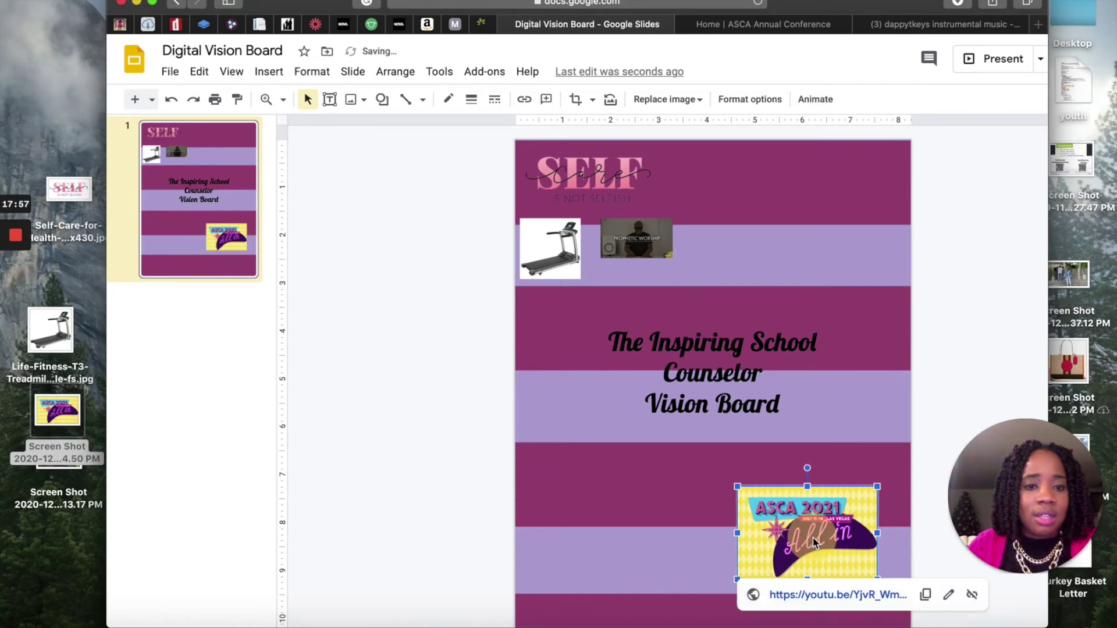
Check the links on the Prophetic Worship and ASCA 2021 images, opening the ASCA image's link and closing the resulting page
click(642, 252)
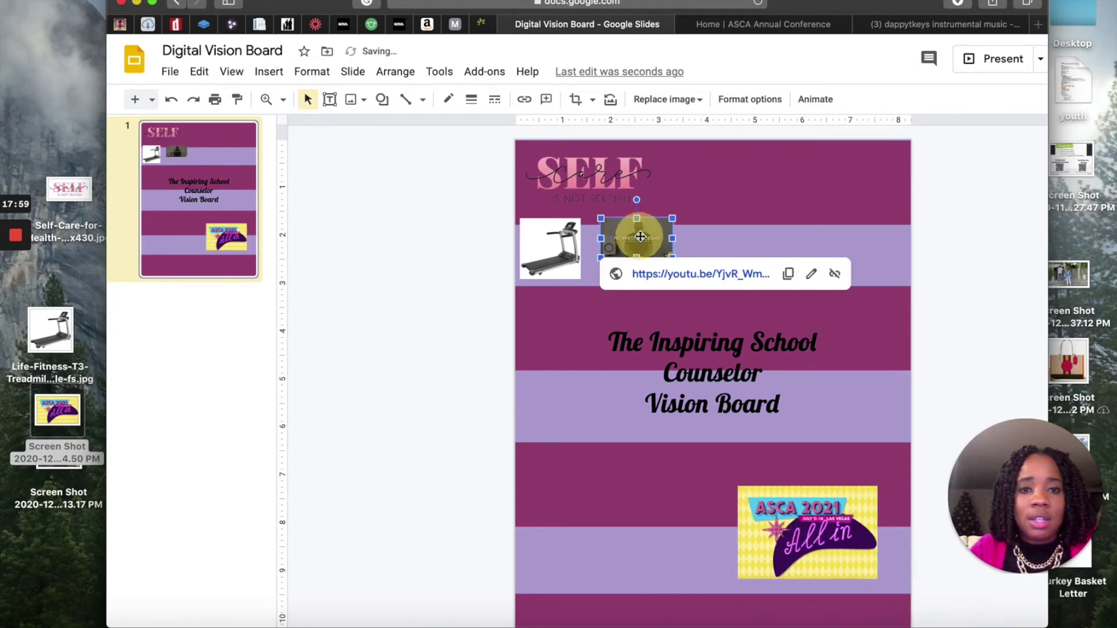
click(804, 565)
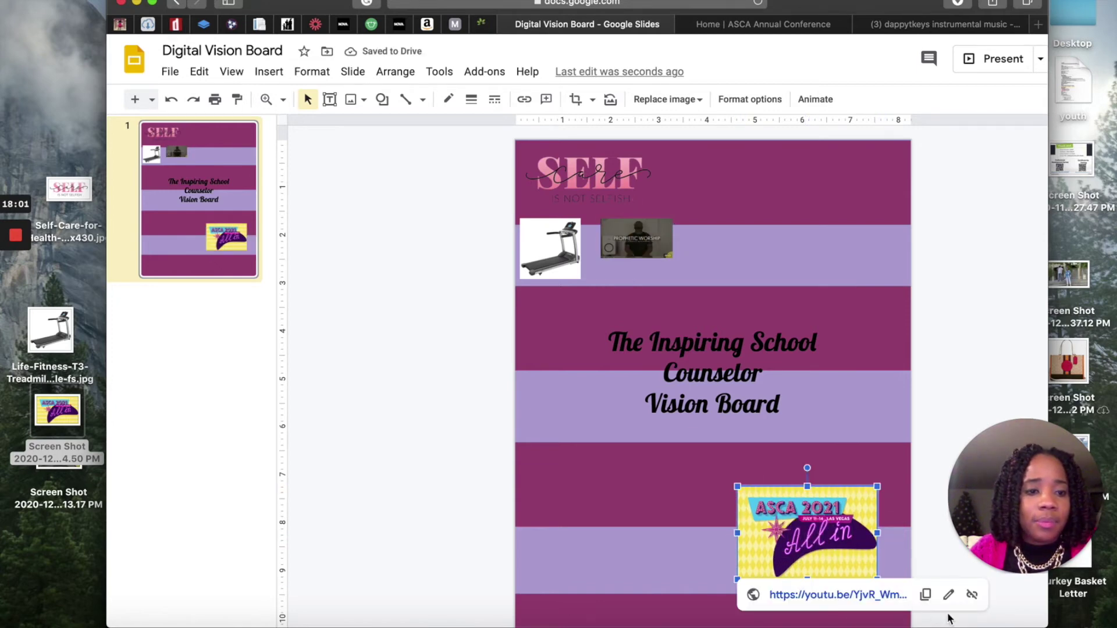
click(874, 596)
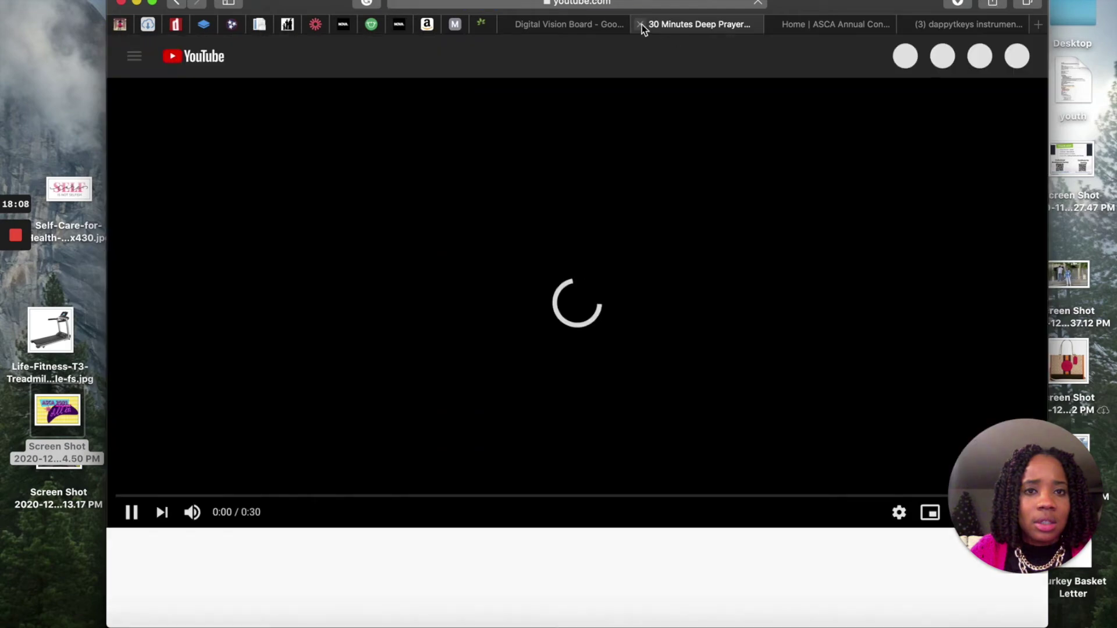
click(642, 25)
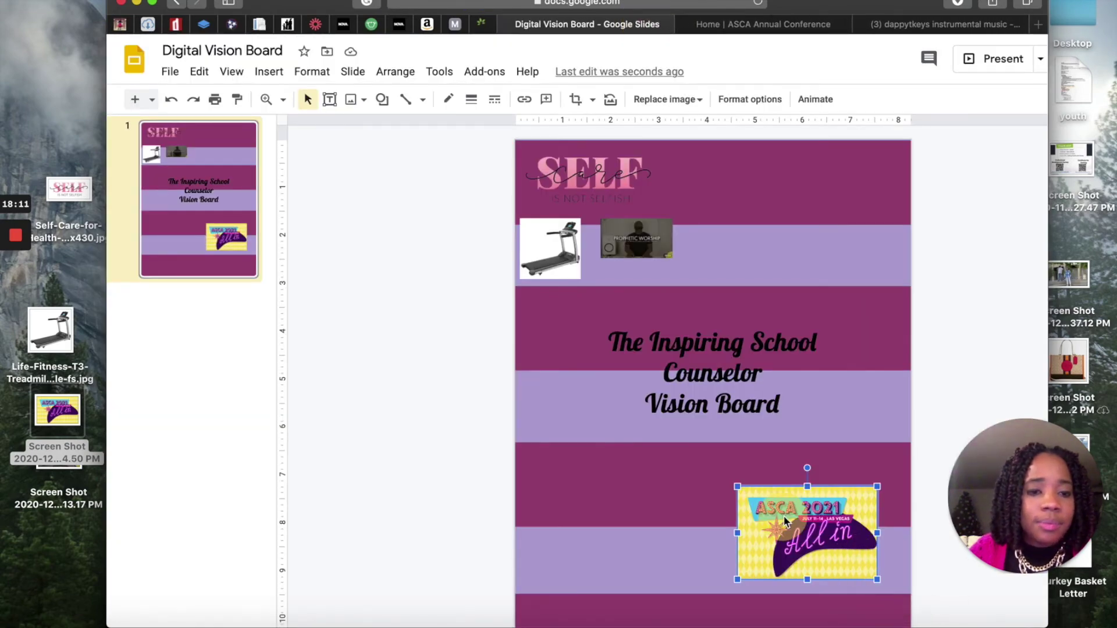
Move the ASCA 2021 image closer to the slide's bottom-right corner and enlarge it slightly
drag(808, 545, 834, 586)
drag(762, 526, 740, 511)
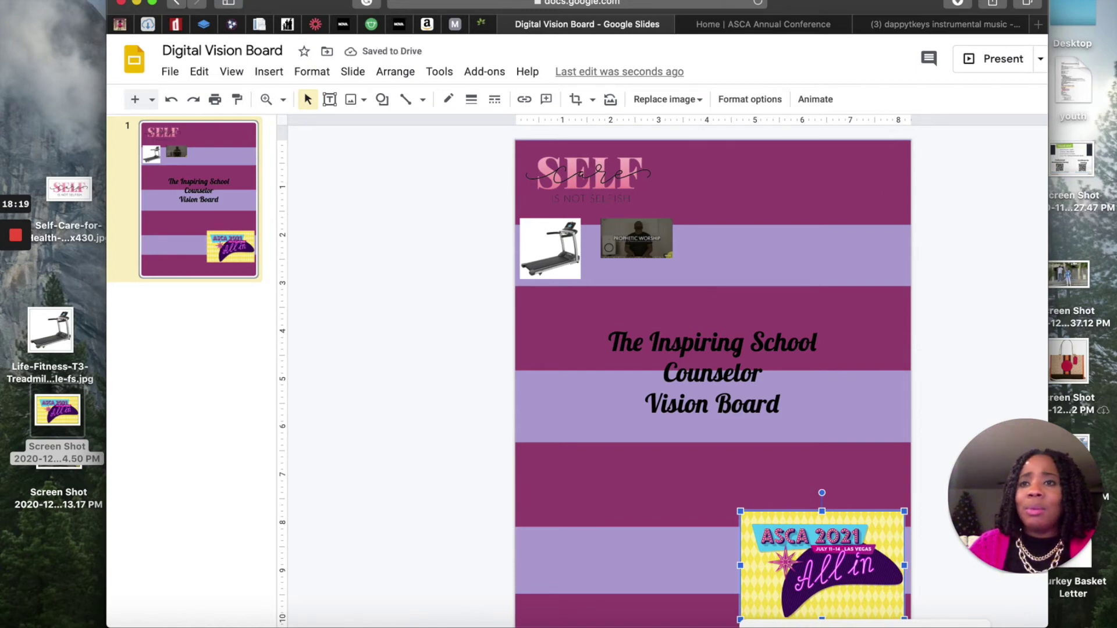
Remove the YouTube link from the ASCA 2021 image and move it down into the slide's bottom-right corner
click(152, 3)
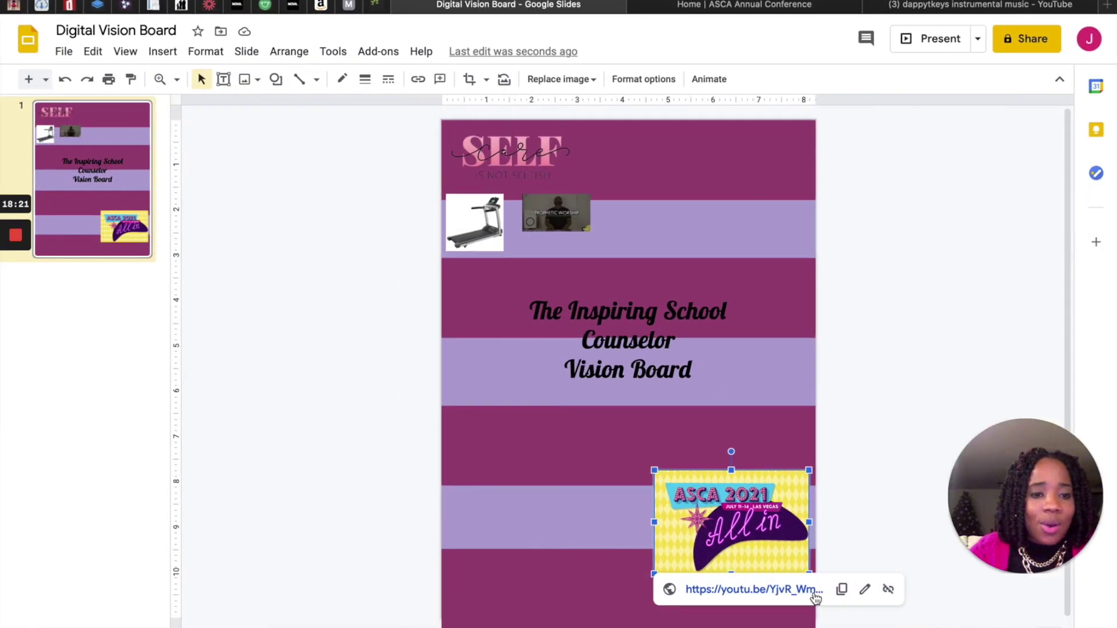
click(889, 591)
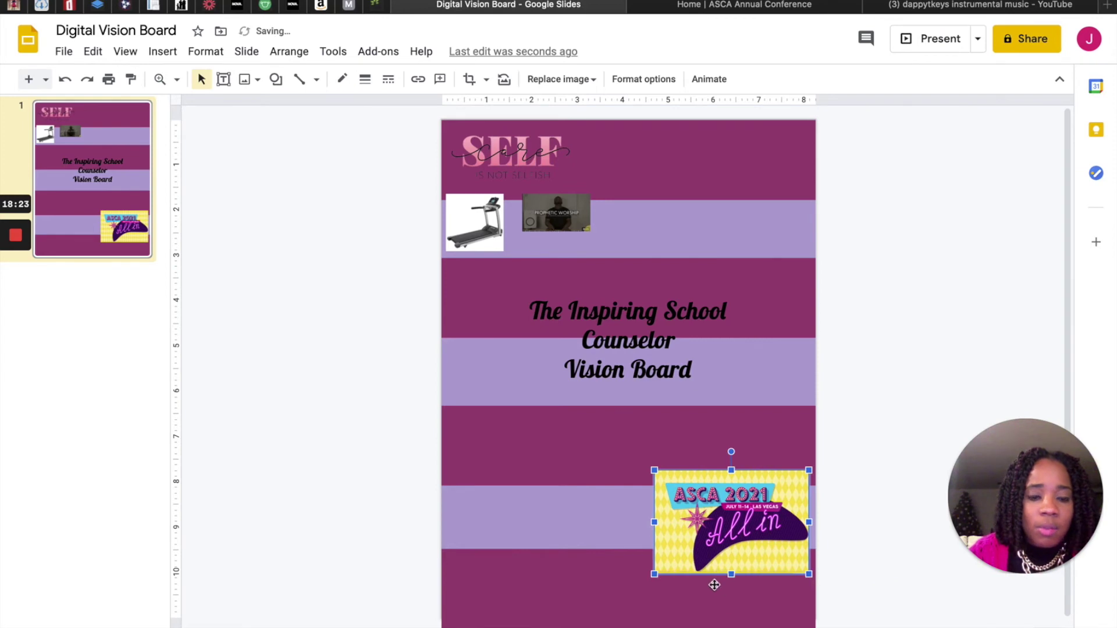
drag(735, 536, 735, 582)
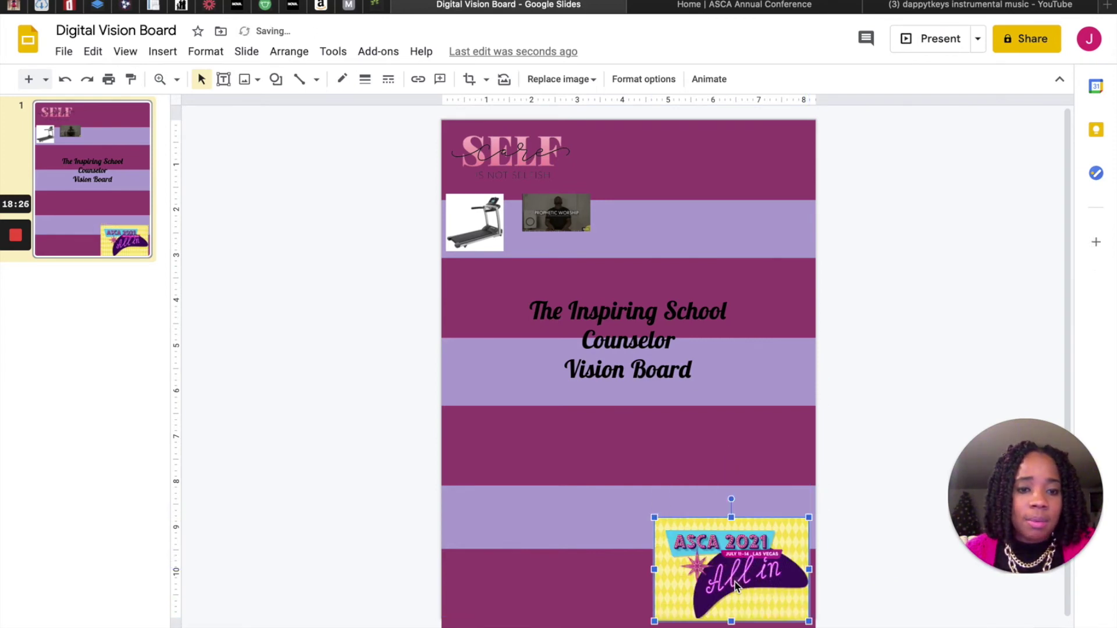
click(591, 508)
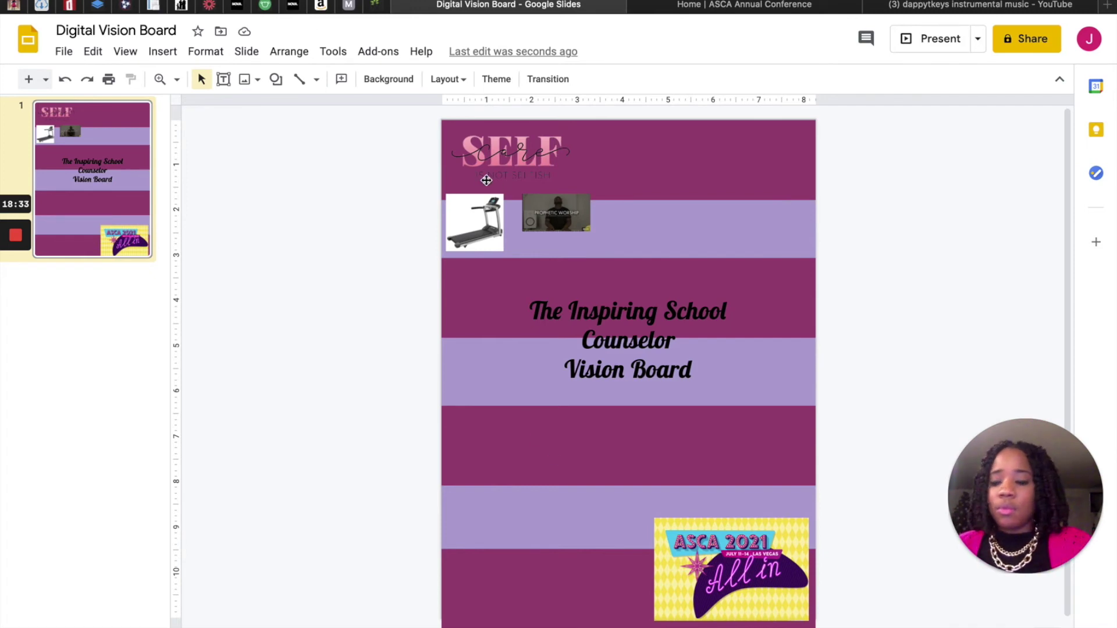
Leave full screen, switch to YouTube and open the account's own channel page, The Inspiring School Counselor
mouse_move(49, 1)
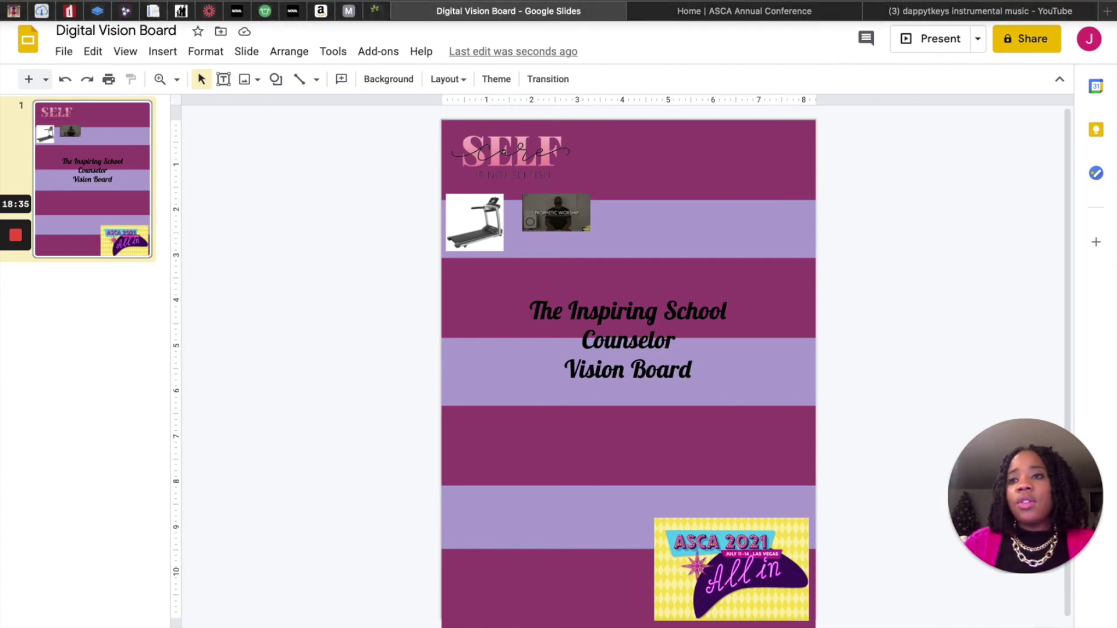
click(49, 2)
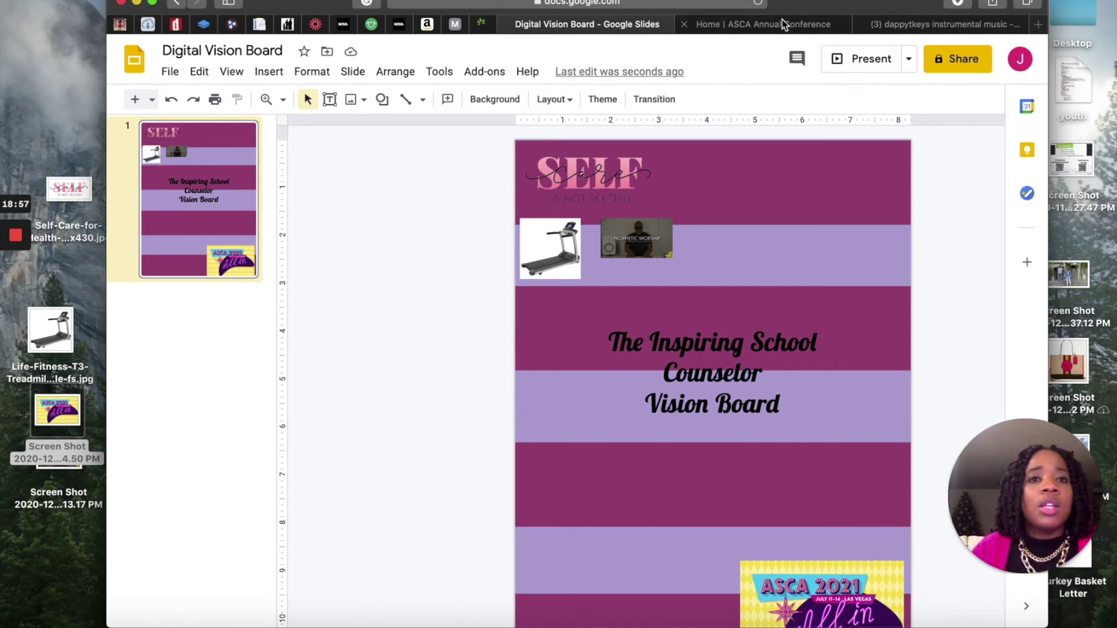
click(801, 26)
click(919, 26)
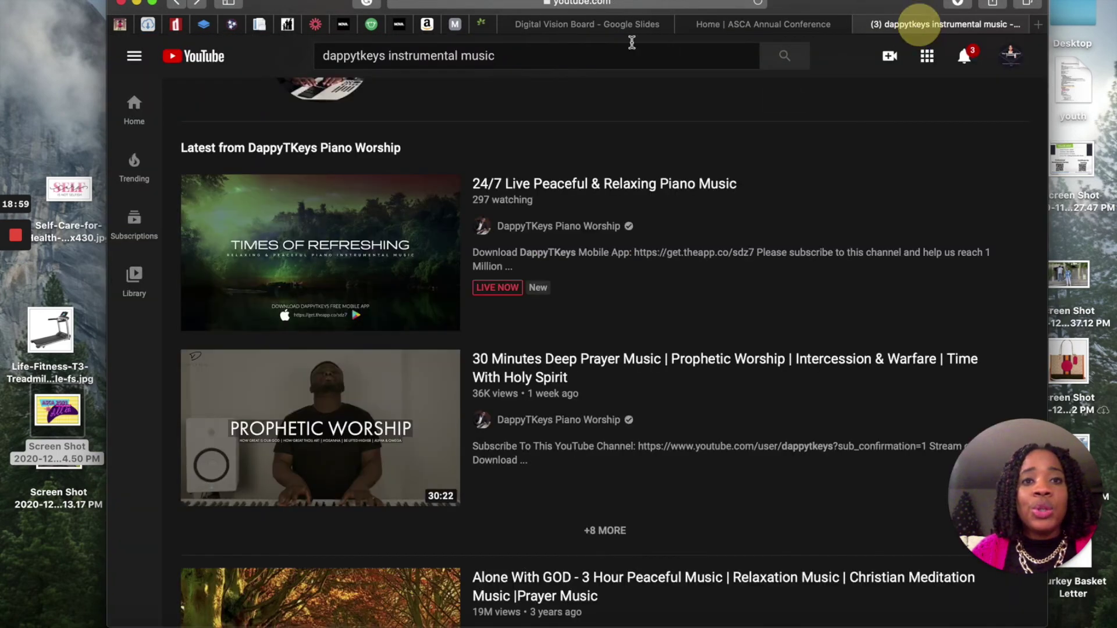
click(1014, 57)
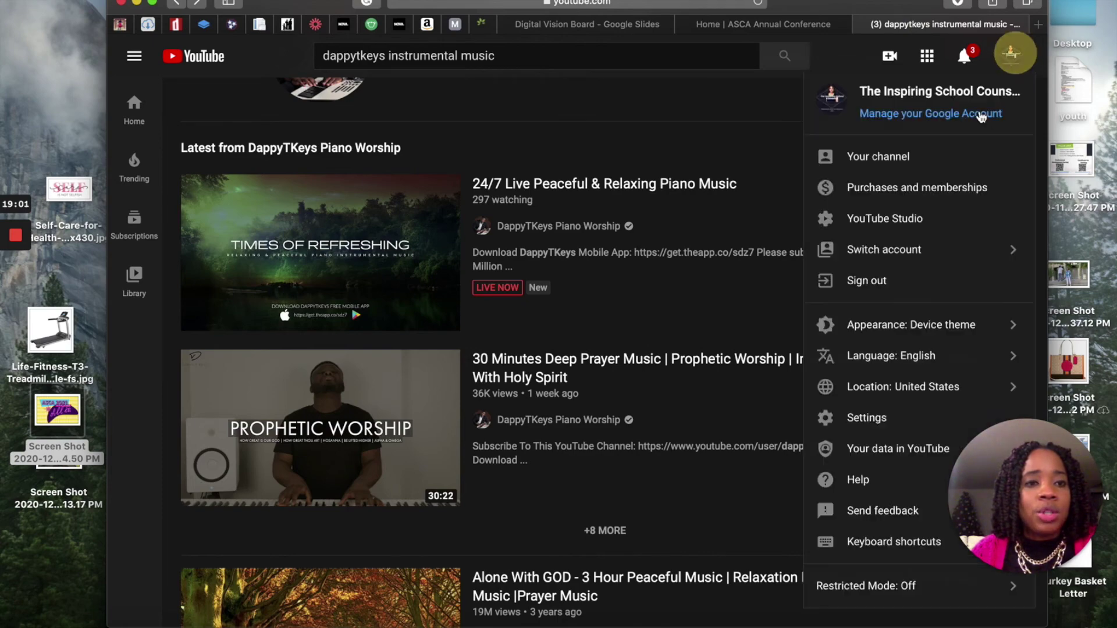
click(871, 159)
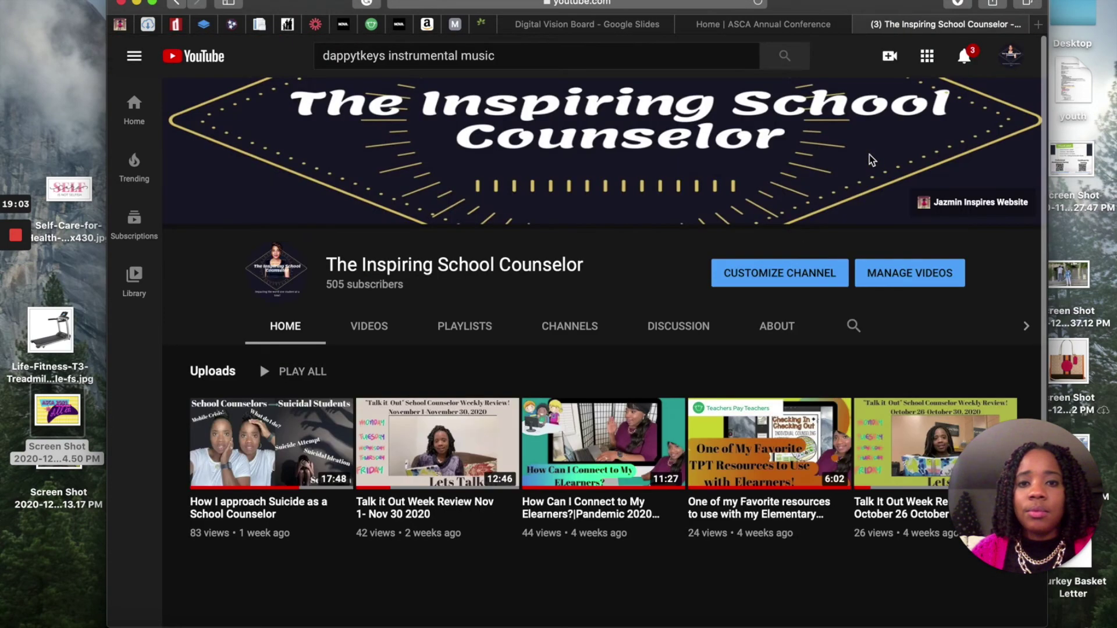
Capture a screenshot of the channel header showing the profile picture, The Inspiring School Counselor name and subscriber count
scroll(662, 225, down, 3)
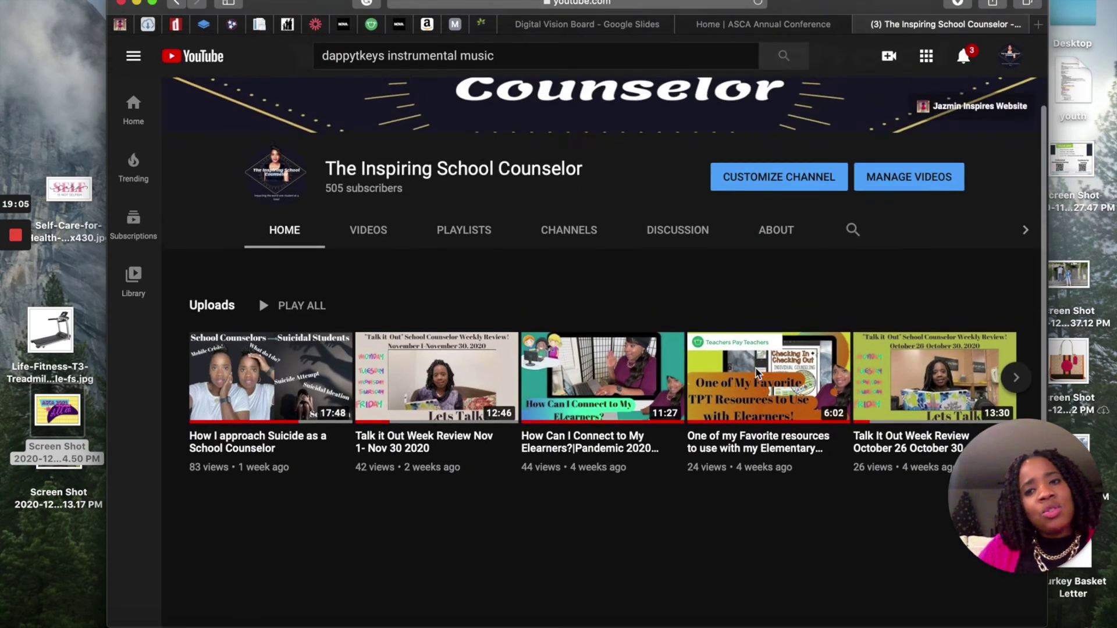
scroll(755, 369, up, 3)
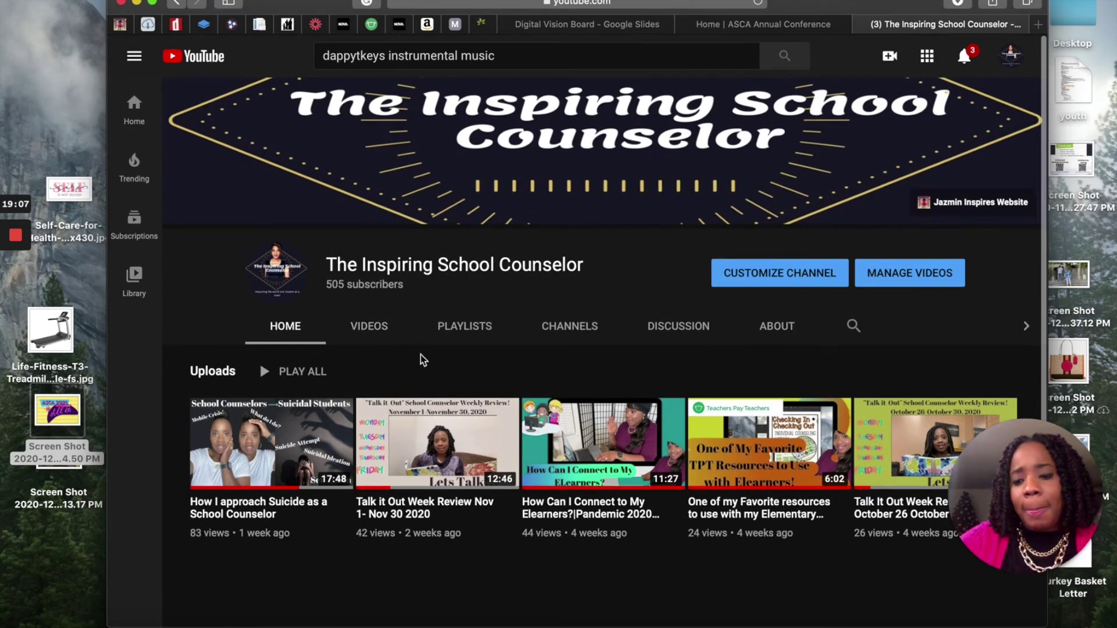
key(super+shift+4)
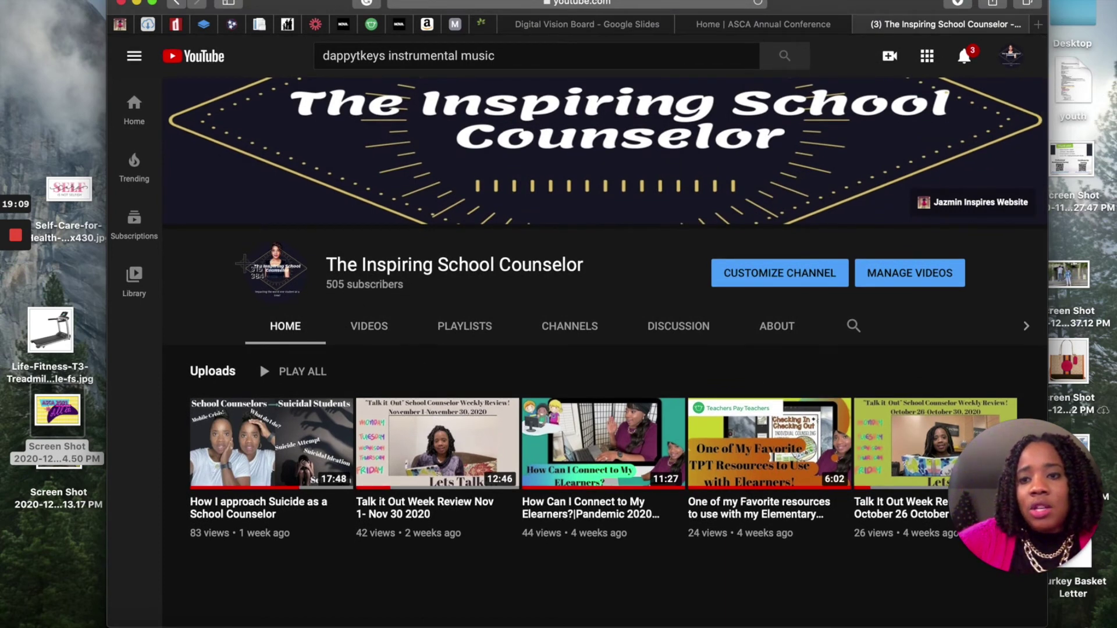
drag(204, 227, 629, 305)
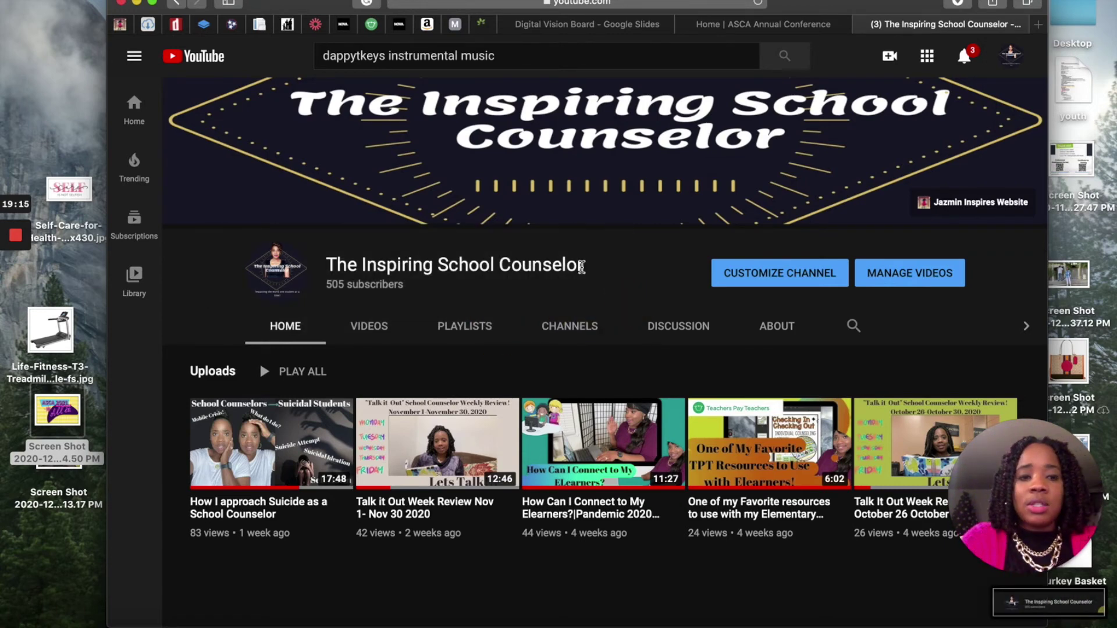
Switch back to the Digital Vision Board presentation and insert the channel header screenshot onto the slide below the title
click(803, 26)
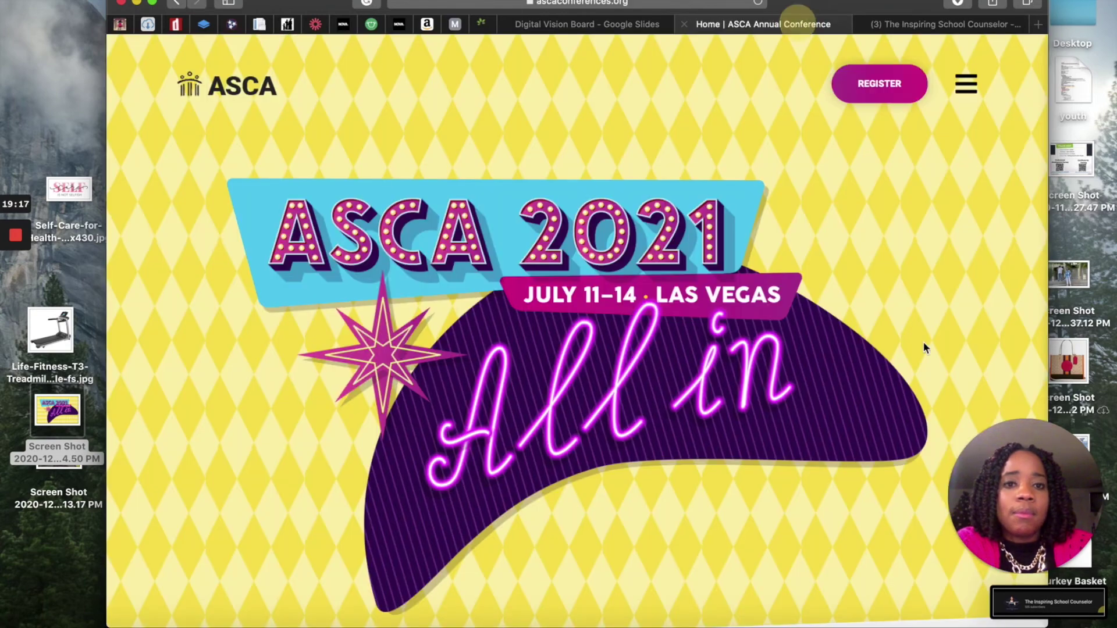
click(539, 28)
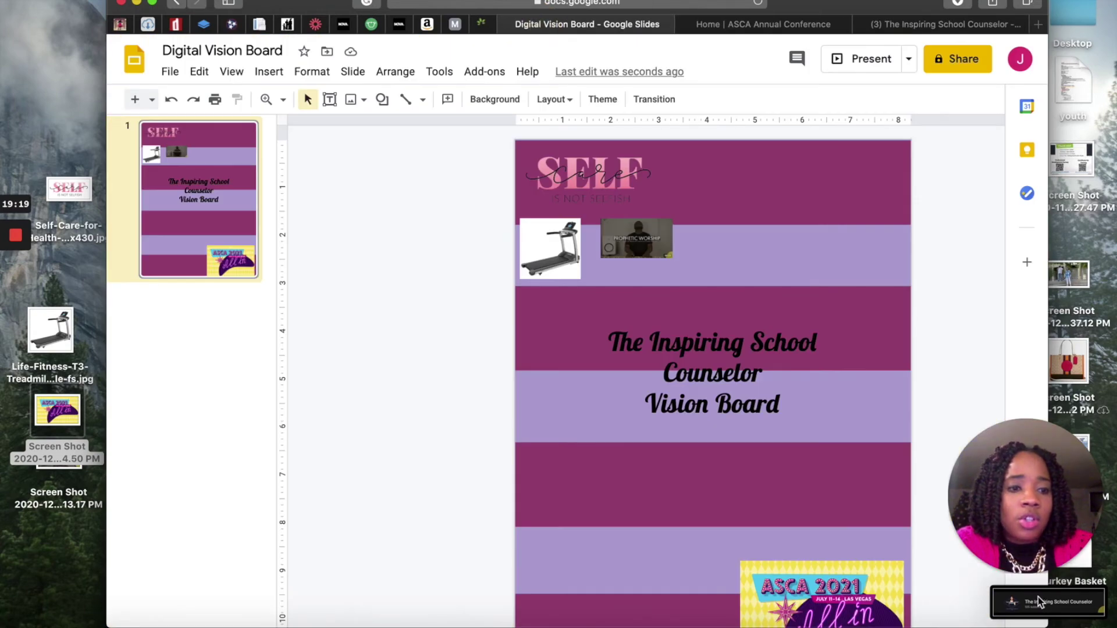
drag(1035, 603, 722, 466)
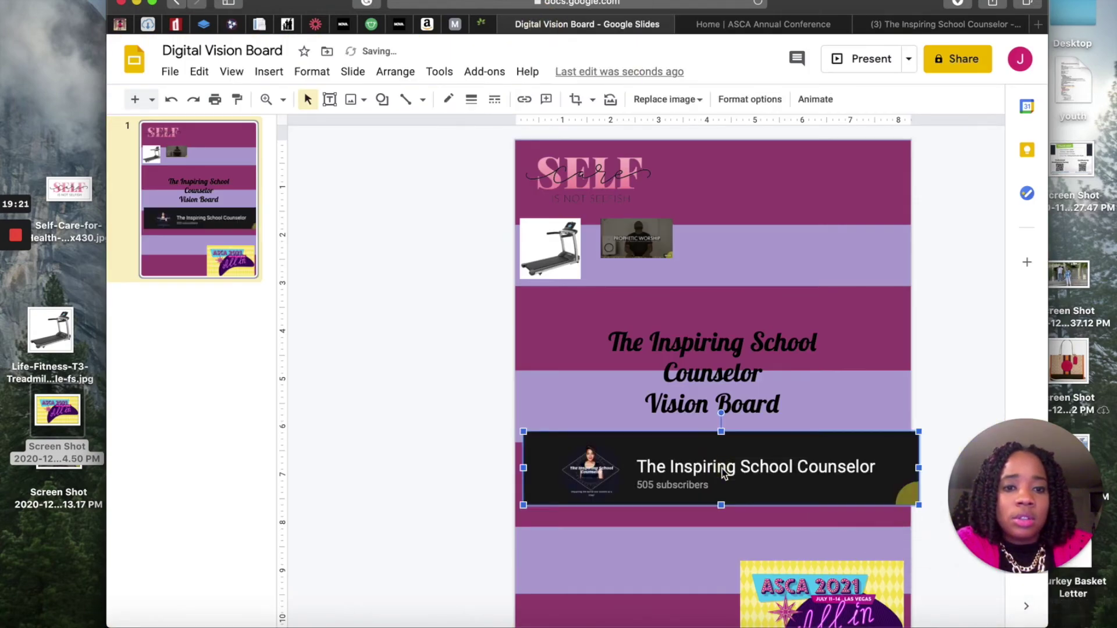
Shrink the channel screenshot to roughly half the slide's width, stretch it taller and move it to the slide's top-right corner
drag(919, 432, 698, 466)
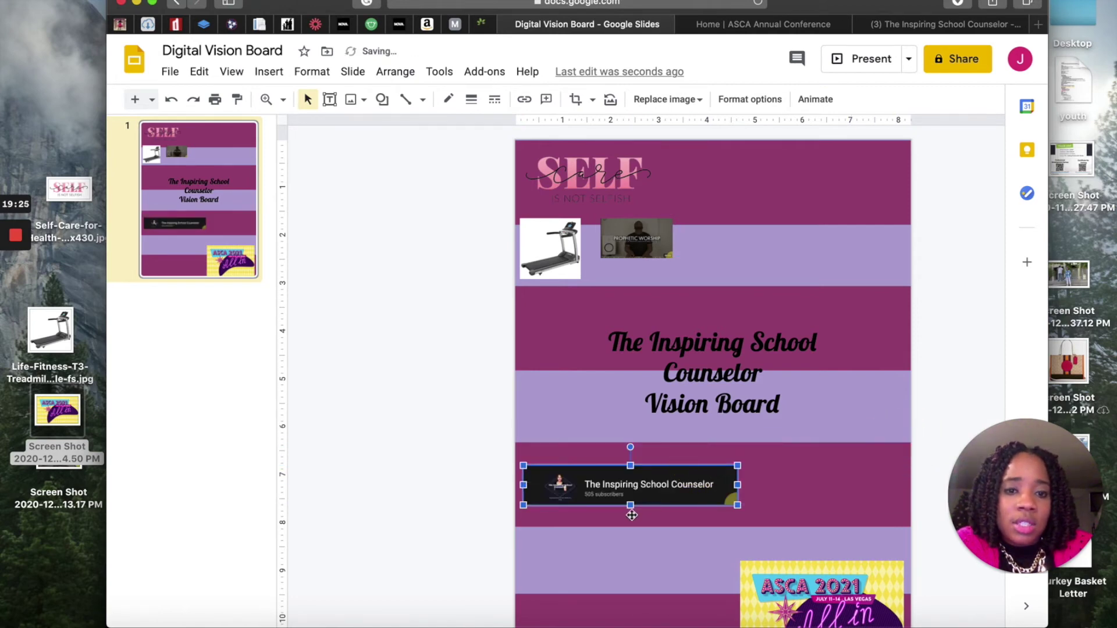
drag(630, 506, 630, 550)
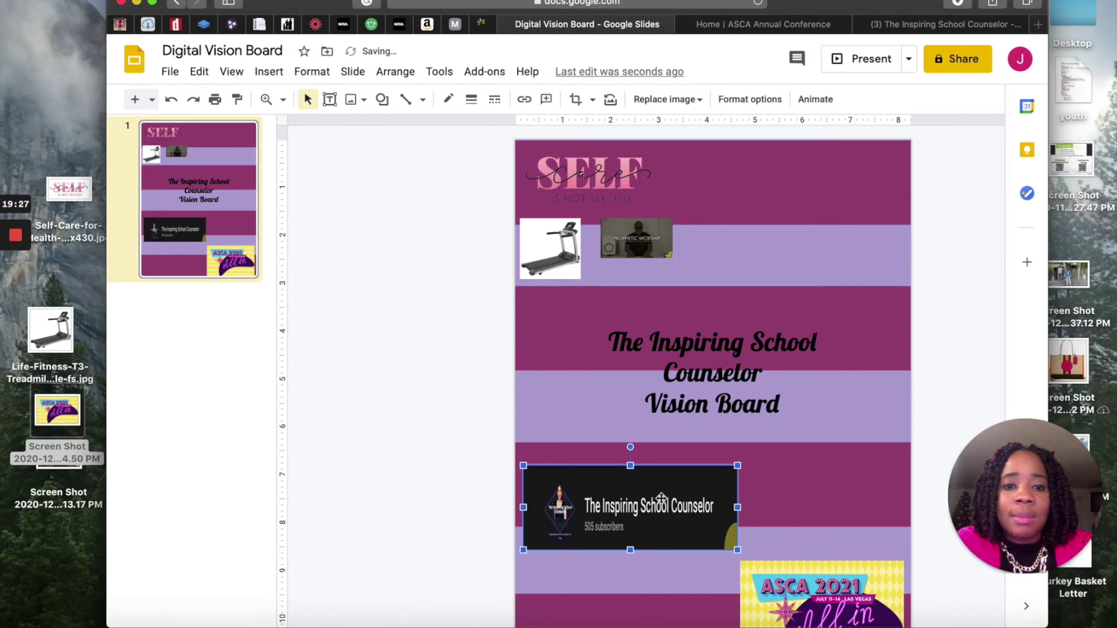
drag(803, 266, 803, 203)
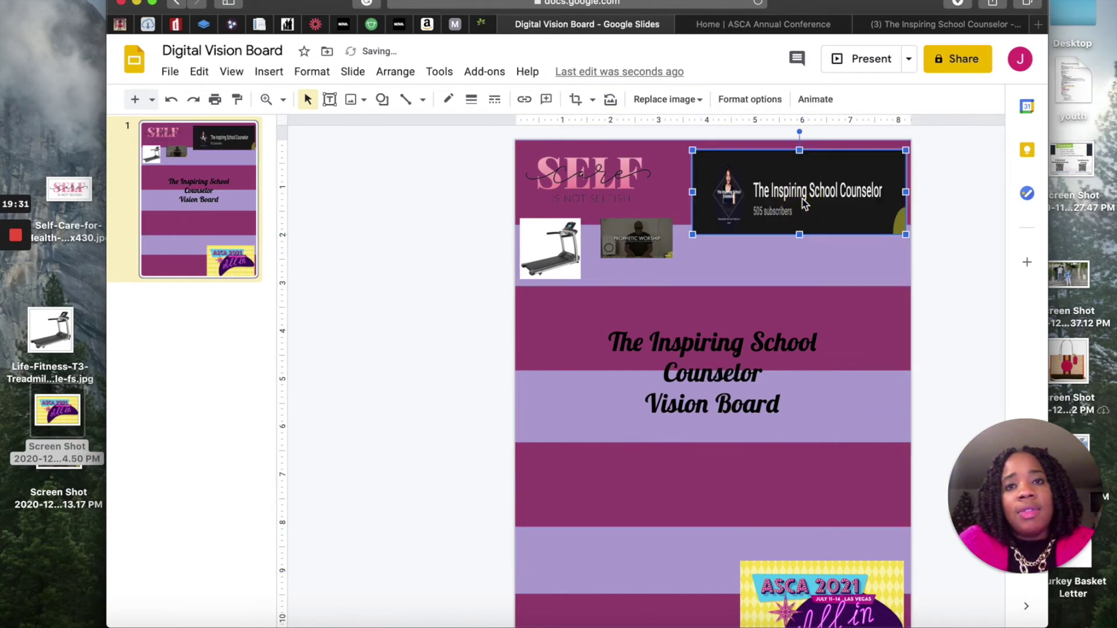